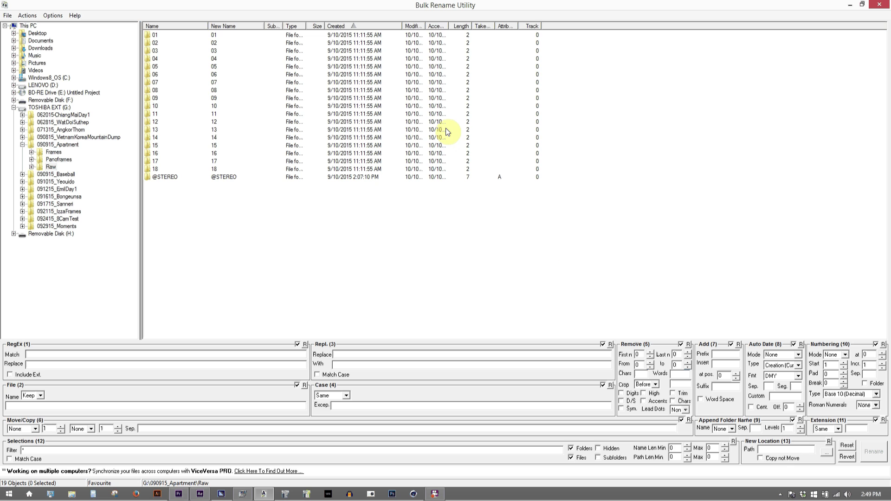
- Open folder 01 inside the 090915_Apartment Raw folder
{"action": "left_click", "coordinate": [155, 35]}
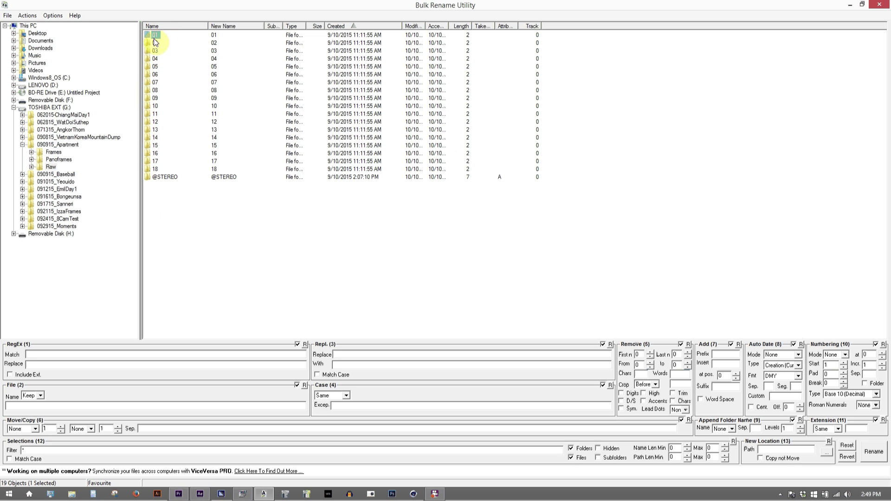
{"action": "left_click", "coordinate": [155, 44]}
{"action": "left_click", "coordinate": [162, 41]}
{"action": "double_click", "coordinate": [157, 35]}
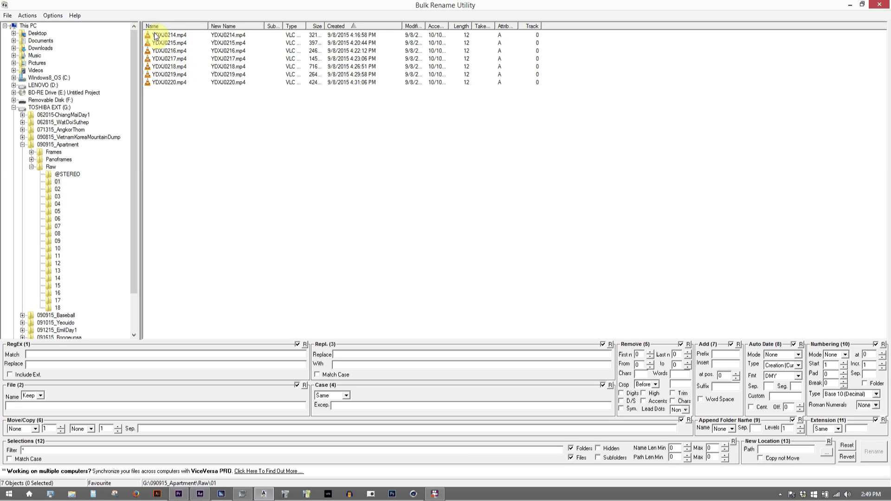
- For the first video, YDXJ0214.mp4, set the original file name to be removed and append the folder name as a prefix
{"action": "left_click", "coordinate": [164, 35]}
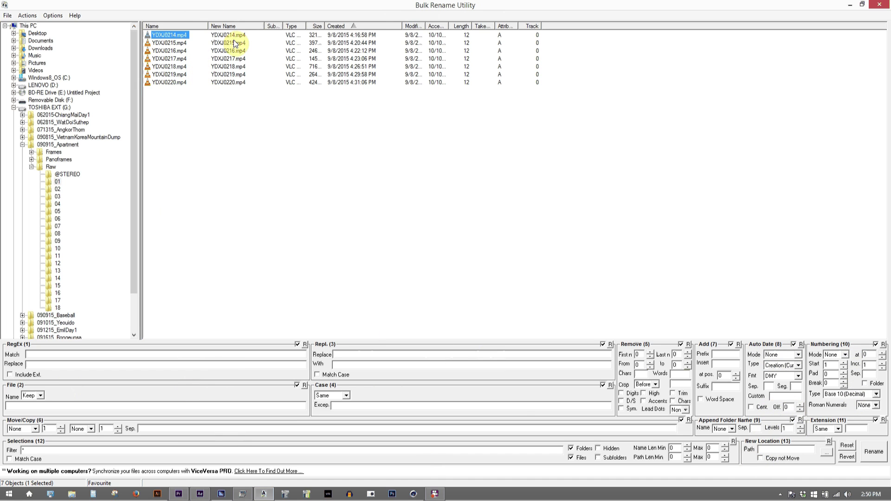
{"action": "left_click", "coordinate": [41, 396]}
{"action": "left_click", "coordinate": [39, 411]}
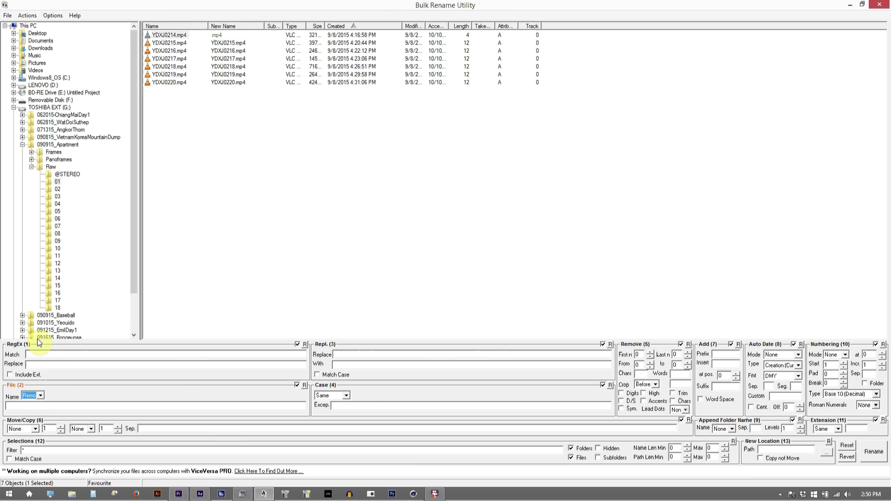
{"action": "left_click", "coordinate": [722, 429]}
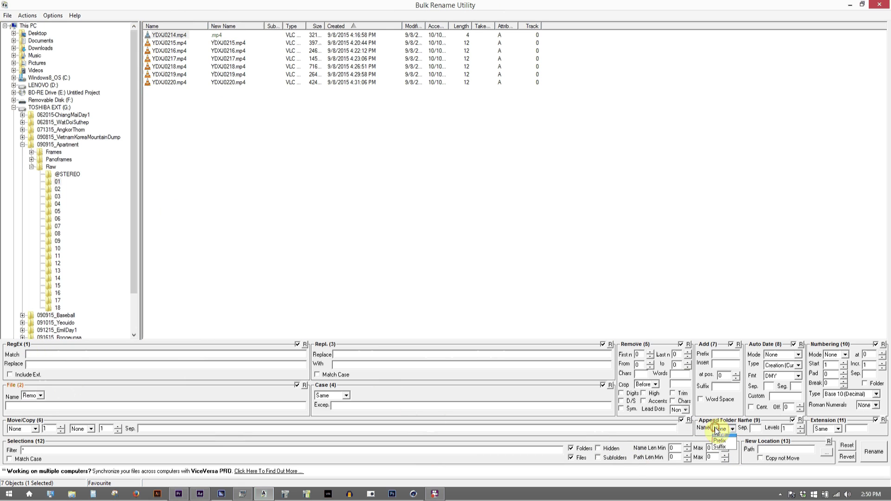
{"action": "left_click", "coordinate": [277, 280]}
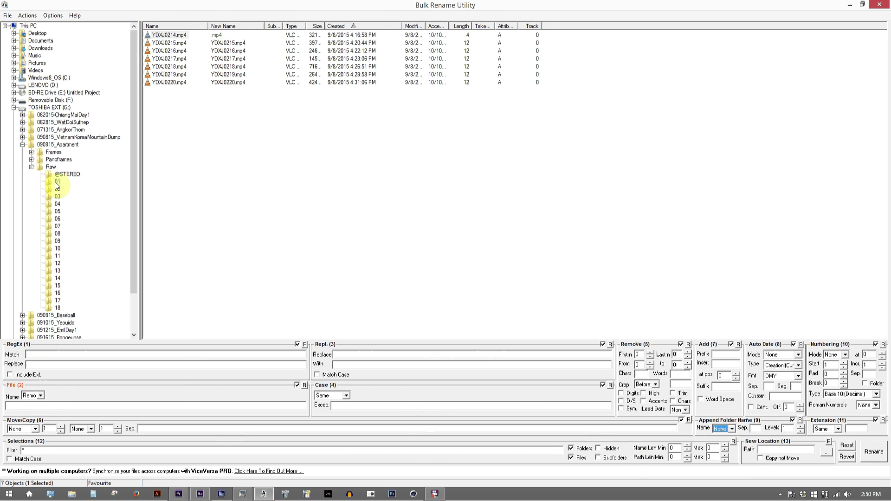
{"action": "left_click", "coordinate": [724, 429]}
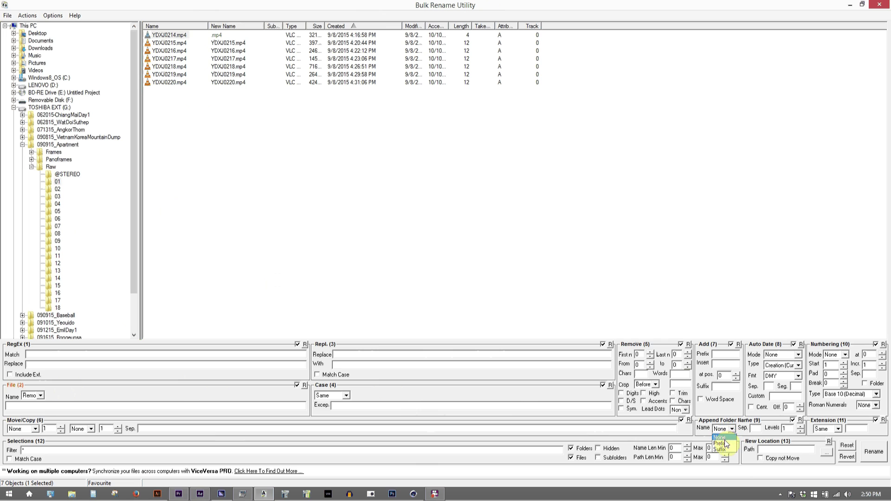
{"action": "left_click", "coordinate": [720, 443]}
- Insert an underscore at position 1 and add A-Z numbering as a suffix to the new name
{"action": "left_click", "coordinate": [727, 366]}
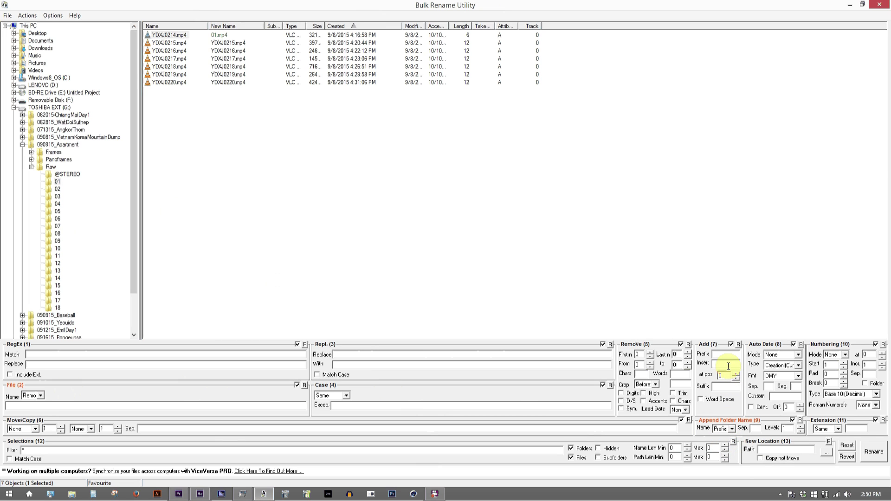
{"action": "left_click", "coordinate": [736, 379]}
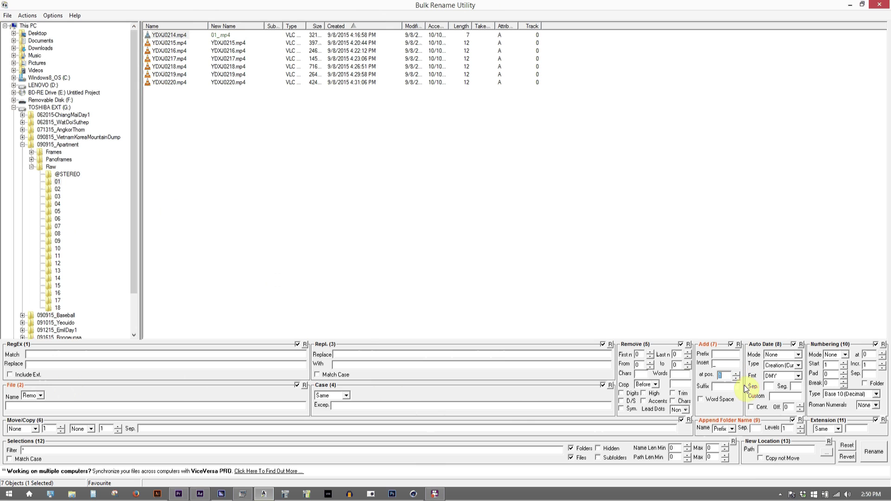
{"action": "left_click", "coordinate": [849, 394]}
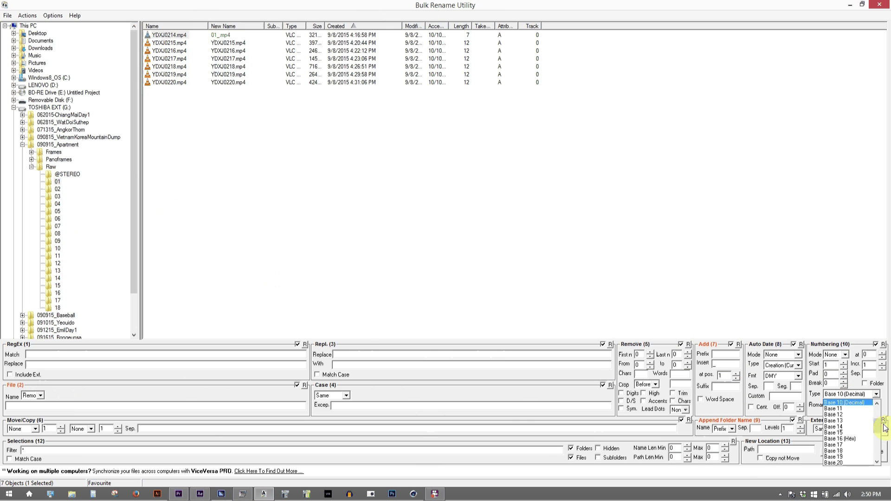
{"action": "left_click_drag", "start_coordinate": [881, 428], "coordinate": [877, 454]}
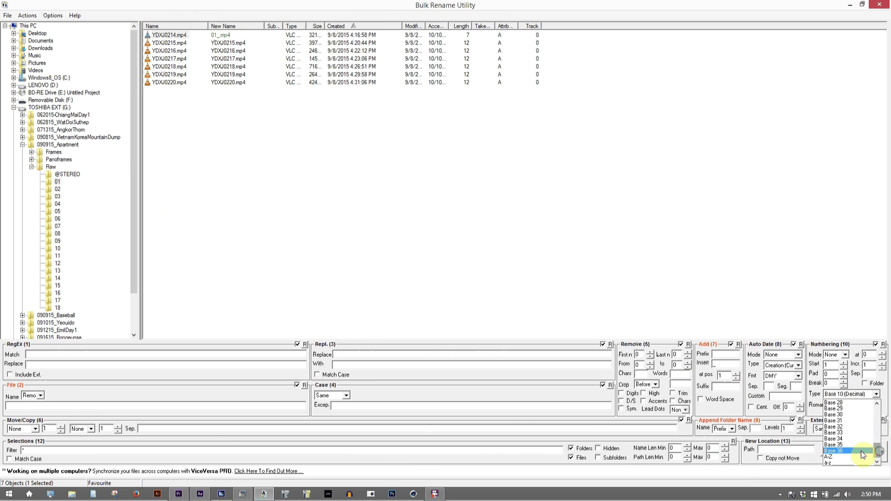
{"action": "left_click", "coordinate": [863, 459]}
{"action": "left_click", "coordinate": [837, 354]}
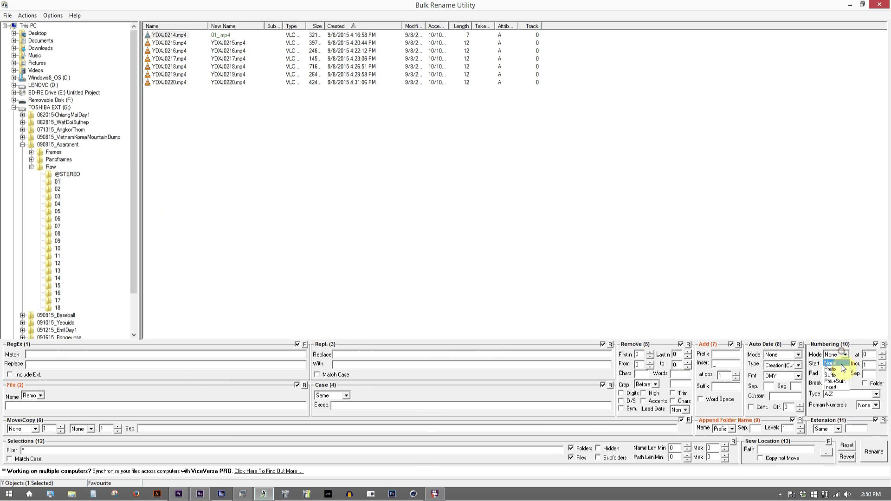
{"action": "left_click", "coordinate": [840, 376]}
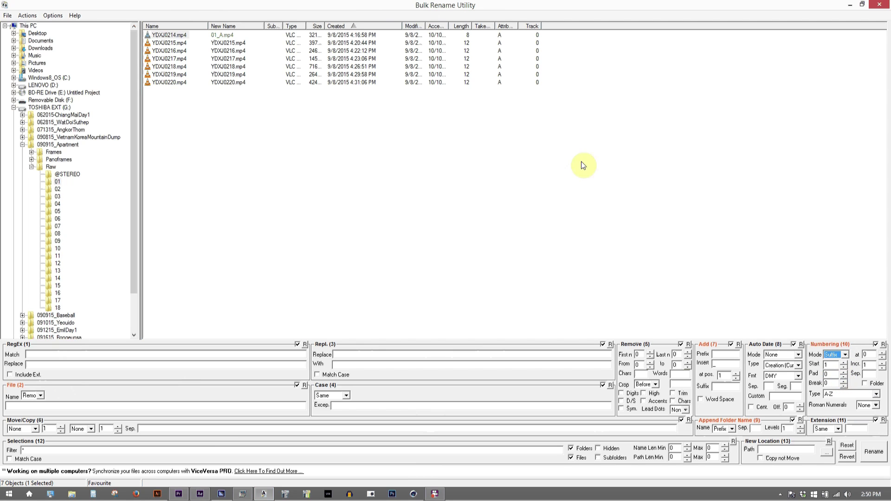
- Extend the selection to all the videos in folder 01 and rename them from 01_A to 01_G
{"action": "left_click", "coordinate": [178, 44], "text": "shift"}
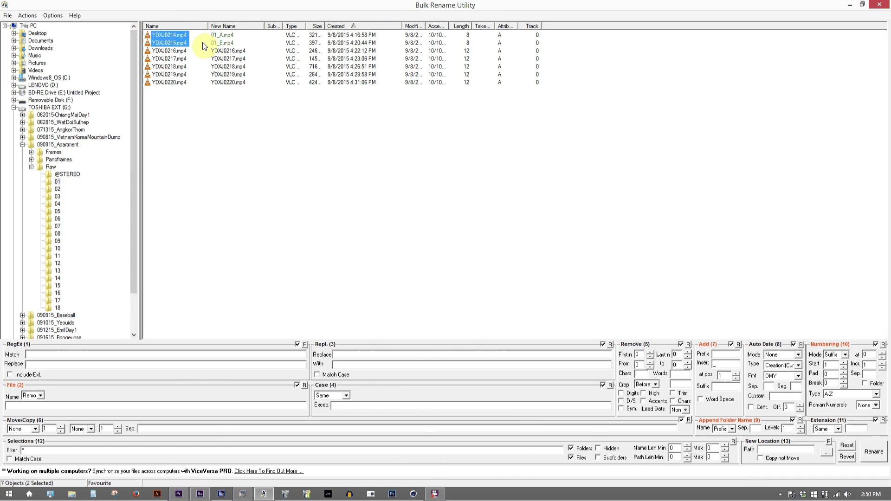
{"action": "left_click", "coordinate": [178, 83], "text": "shift"}
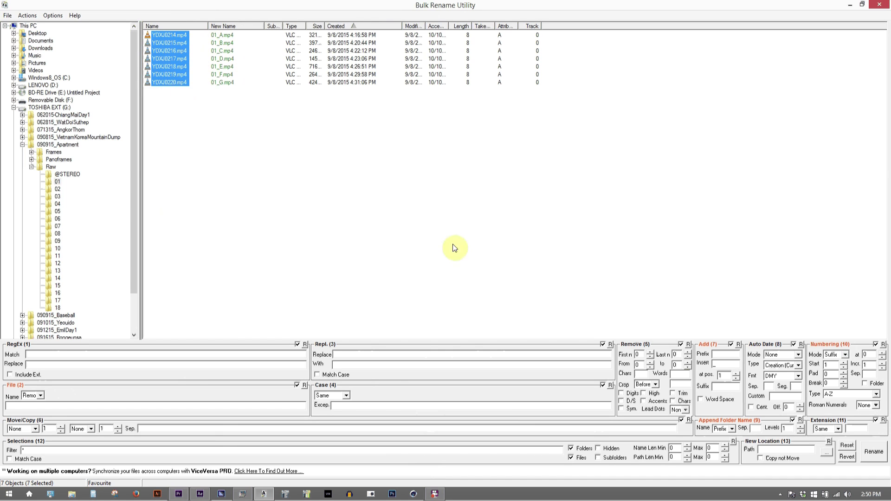
{"action": "left_click", "coordinate": [877, 458]}
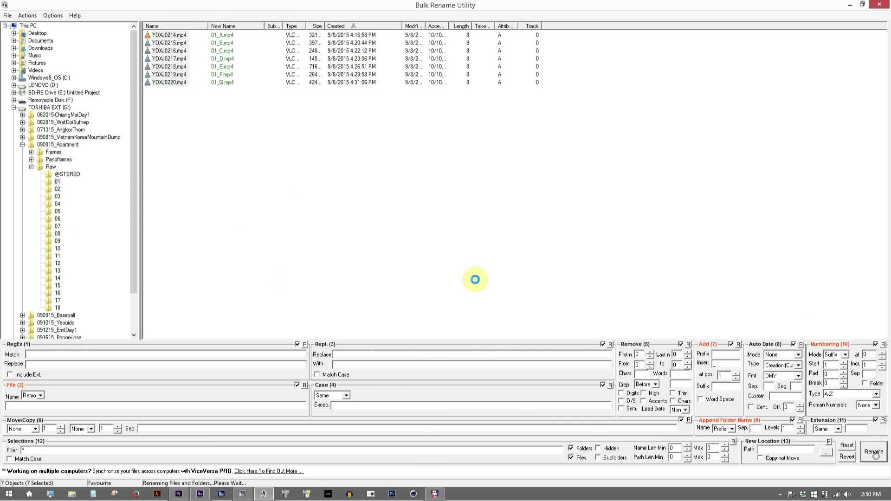
- Rename all the videos in folders 02 and 03 with the same folder-number and letter scheme
{"action": "left_click", "coordinate": [62, 190]}
{"action": "left_click", "coordinate": [170, 35]}
{"action": "key", "text": "ctrl+a"}
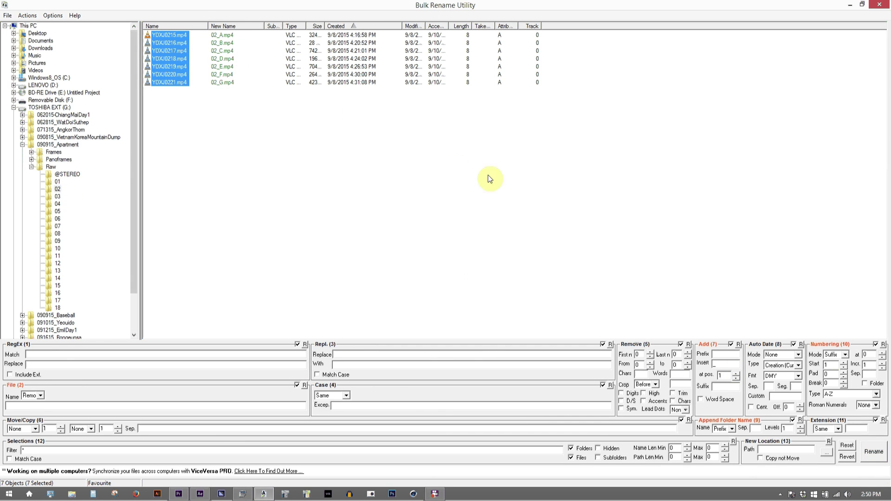
{"action": "left_click", "coordinate": [873, 455]}
{"action": "left_click", "coordinate": [56, 196]}
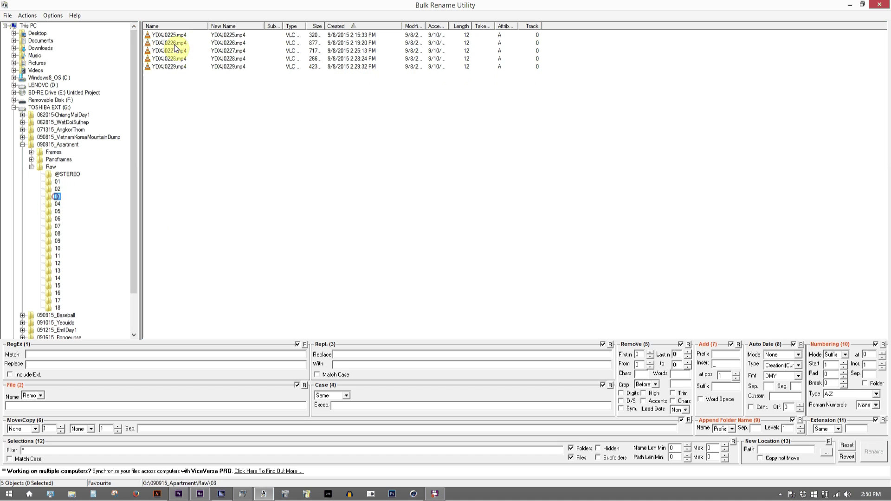
{"action": "left_click", "coordinate": [170, 35]}
{"action": "key", "text": "ctrl+a"}
{"action": "left_click", "coordinate": [873, 452]}
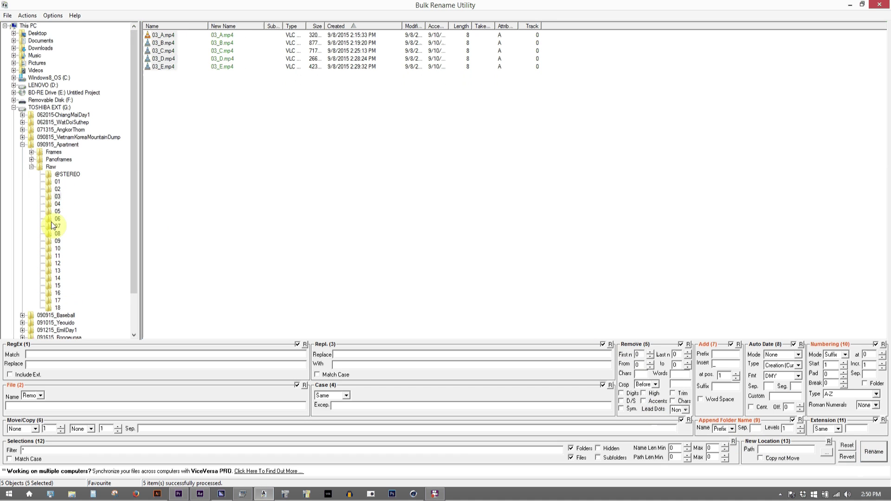
- Rename all the videos in folders 04 and 05 with the same folder-number and letter scheme
{"action": "left_click", "coordinate": [57, 204]}
{"action": "left_click", "coordinate": [184, 36]}
{"action": "key", "text": "ctrl+a"}
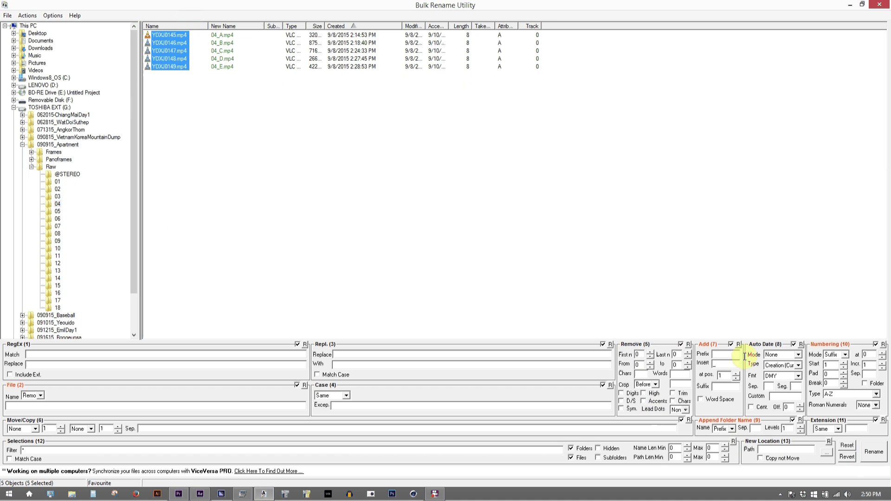
{"action": "left_click", "coordinate": [874, 452]}
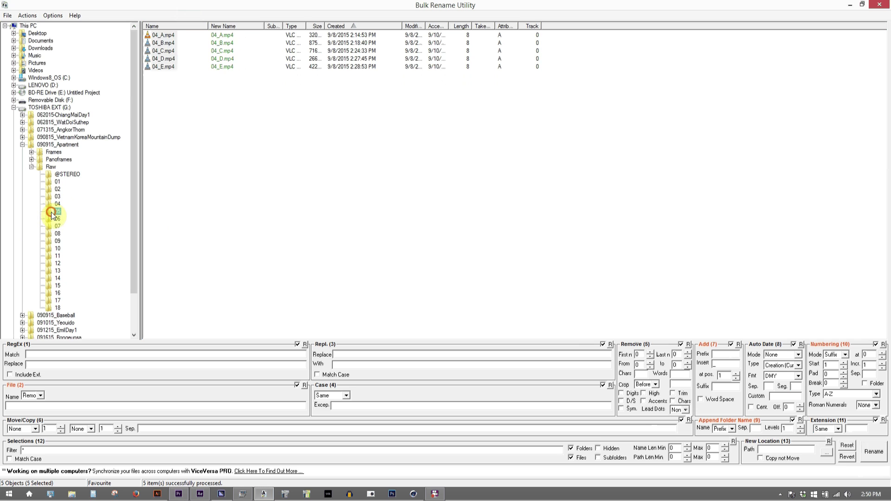
{"action": "left_click", "coordinate": [156, 35]}
{"action": "key", "text": "ctrl+a"}
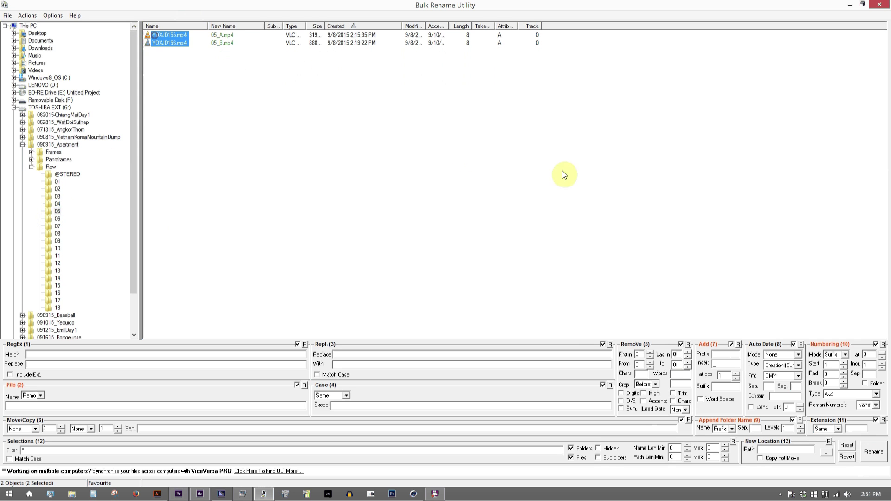
{"action": "left_click", "coordinate": [877, 455]}
- Rename all the videos in folders 06 and 07 with the same folder-number and letter scheme
{"action": "left_click", "coordinate": [57, 219]}
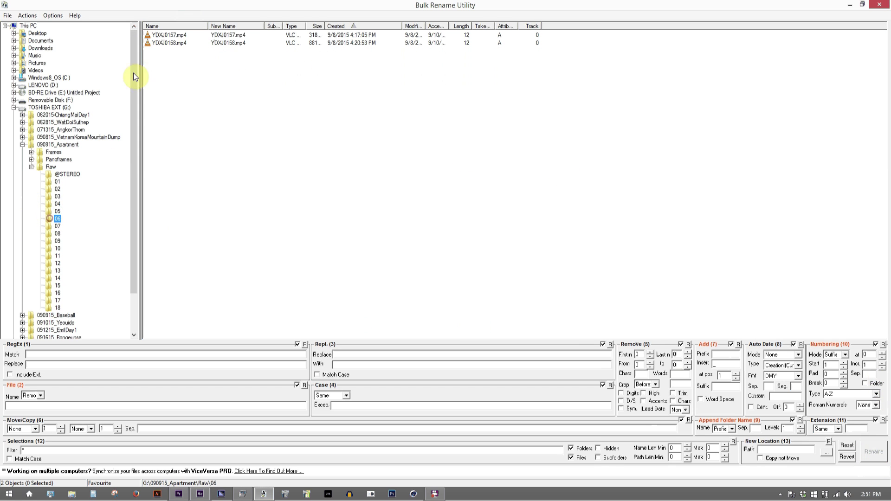
{"action": "left_click", "coordinate": [160, 36]}
{"action": "key", "text": "ctrl+a"}
{"action": "left_click", "coordinate": [872, 452]}
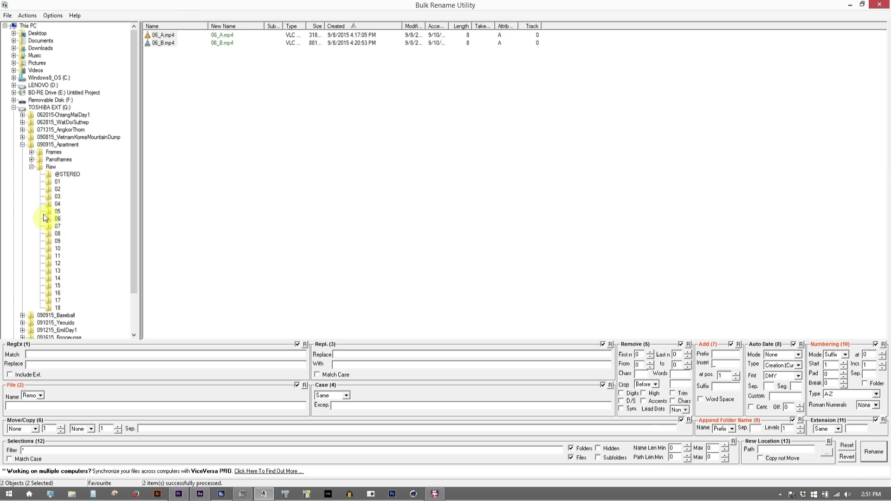
{"action": "left_click", "coordinate": [57, 226]}
{"action": "left_click", "coordinate": [169, 39]}
{"action": "key", "text": "ctrl+a"}
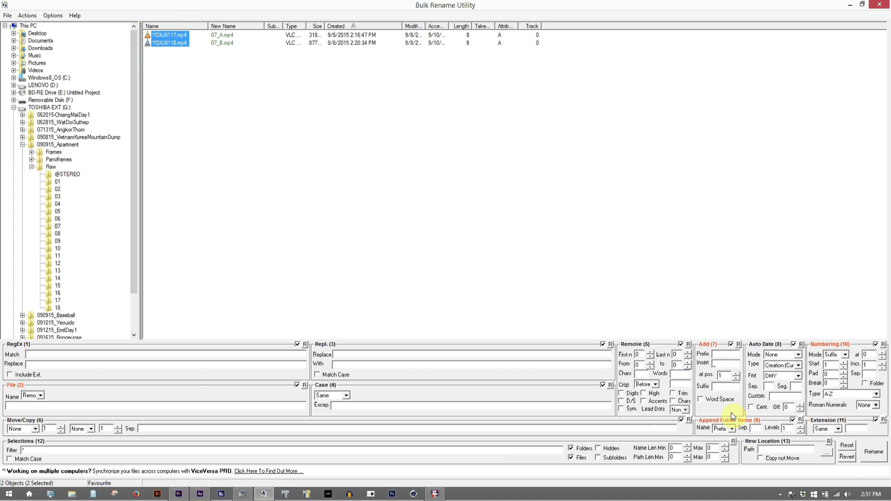
{"action": "left_click", "coordinate": [874, 450]}
- Rename all the videos in folders 08 and 09 with the same folder-number and letter scheme
{"action": "left_click", "coordinate": [58, 234]}
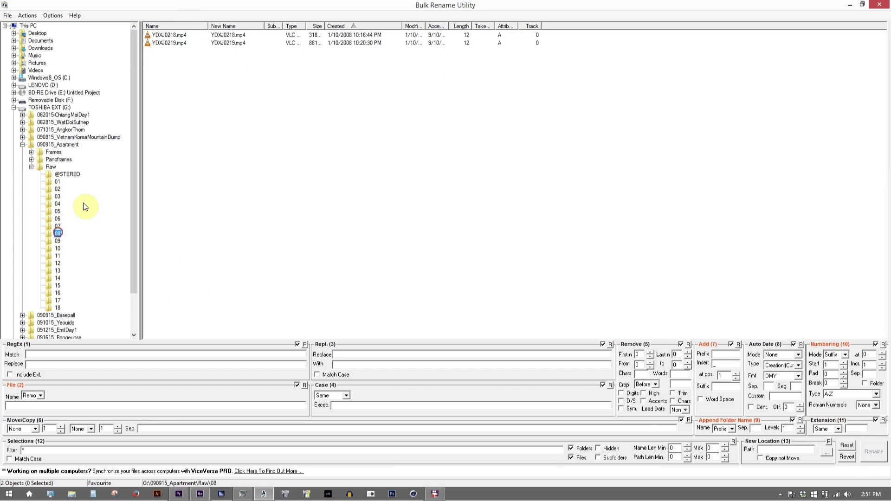
{"action": "left_click", "coordinate": [181, 44]}
{"action": "key", "text": "ctrl+a"}
{"action": "left_click", "coordinate": [874, 451]}
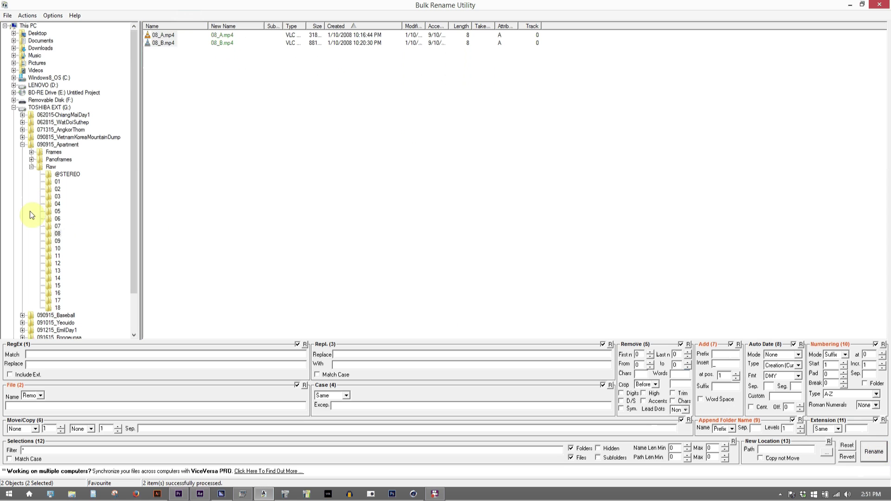
{"action": "left_click", "coordinate": [57, 241]}
{"action": "left_click", "coordinate": [156, 37]}
{"action": "key", "text": "ctrl+a"}
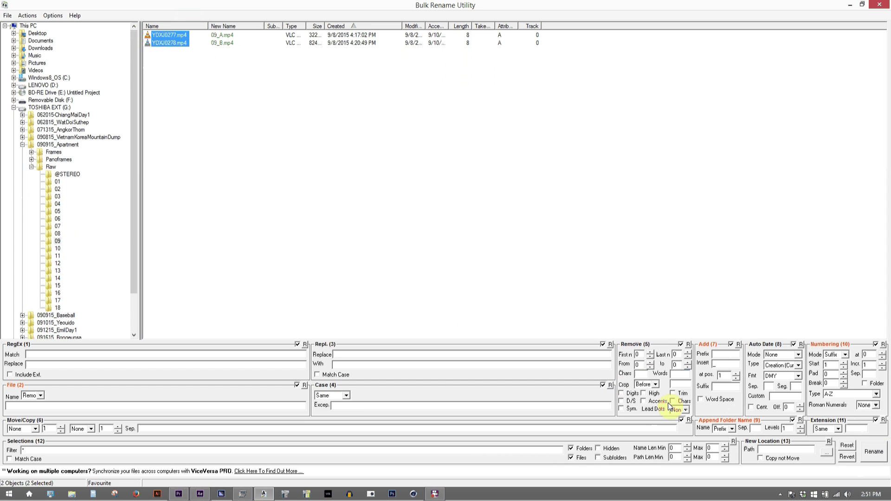
{"action": "left_click", "coordinate": [875, 451]}
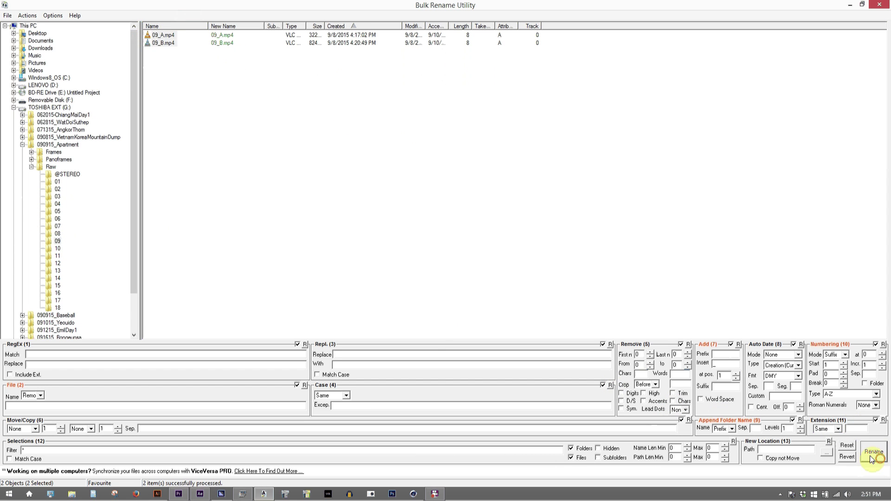
- Rename all the videos in folders 10 and 11 with the same folder-number and letter scheme
{"action": "left_click", "coordinate": [57, 248]}
{"action": "left_click", "coordinate": [169, 36]}
{"action": "key", "text": "ctrl+a"}
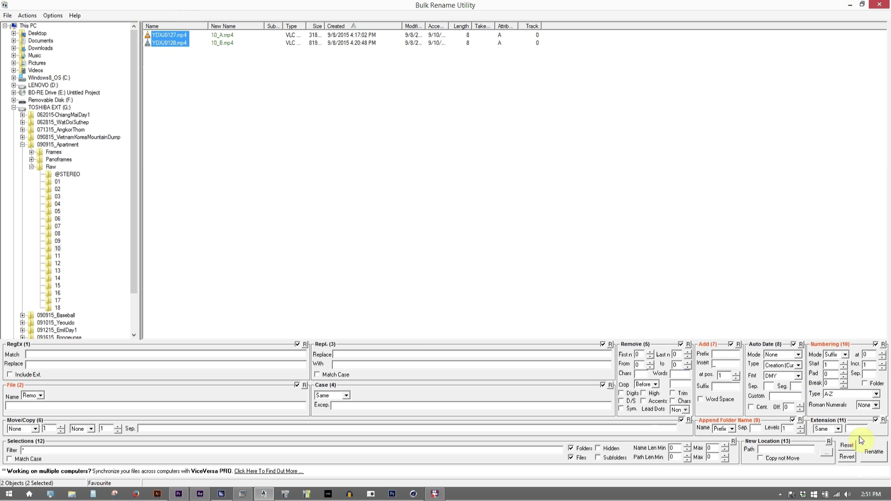
{"action": "left_click", "coordinate": [874, 451]}
{"action": "left_click", "coordinate": [57, 258]}
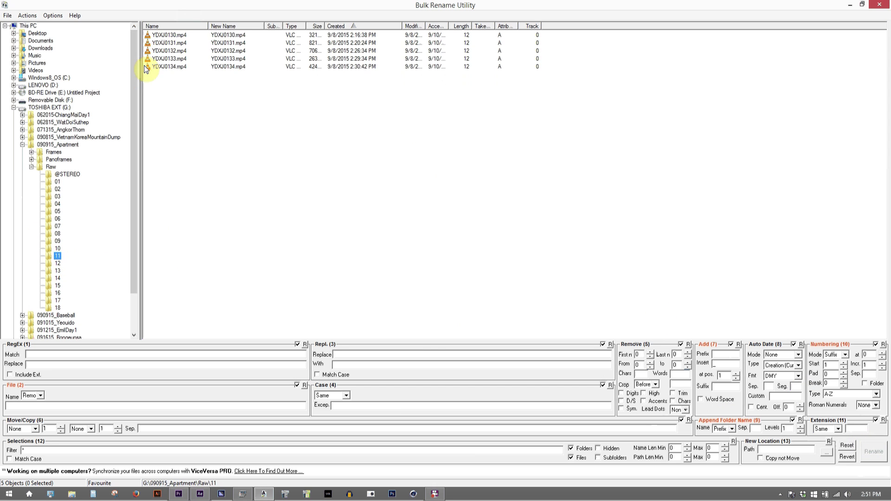
{"action": "left_click", "coordinate": [169, 35]}
{"action": "key", "text": "ctrl+a"}
{"action": "left_click", "coordinate": [874, 451]}
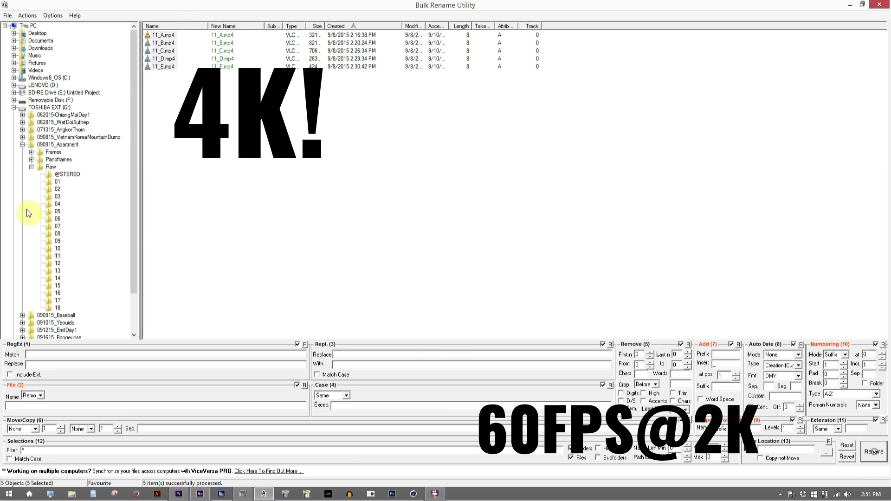
- Rename all the videos in folders 12 and 13 with the same folder-number and letter scheme
{"action": "left_click", "coordinate": [57, 263]}
{"action": "left_click", "coordinate": [173, 35]}
{"action": "key", "text": "ctrl+a"}
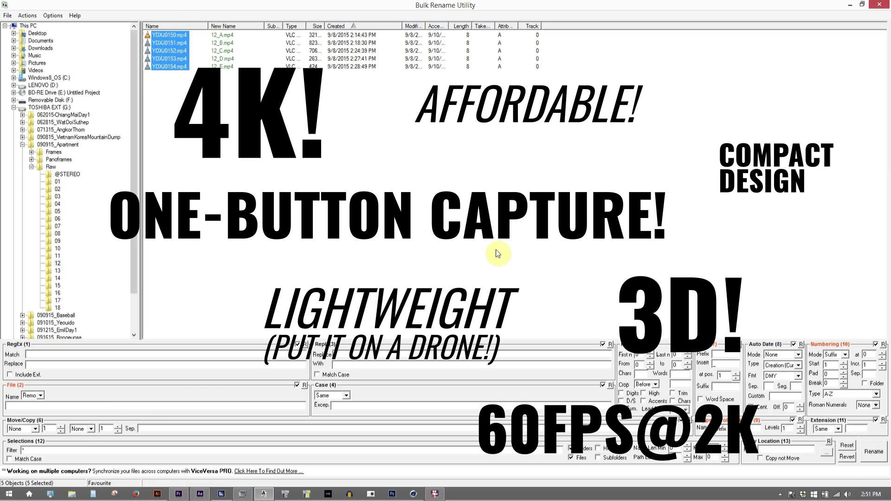
{"action": "left_click", "coordinate": [58, 270]}
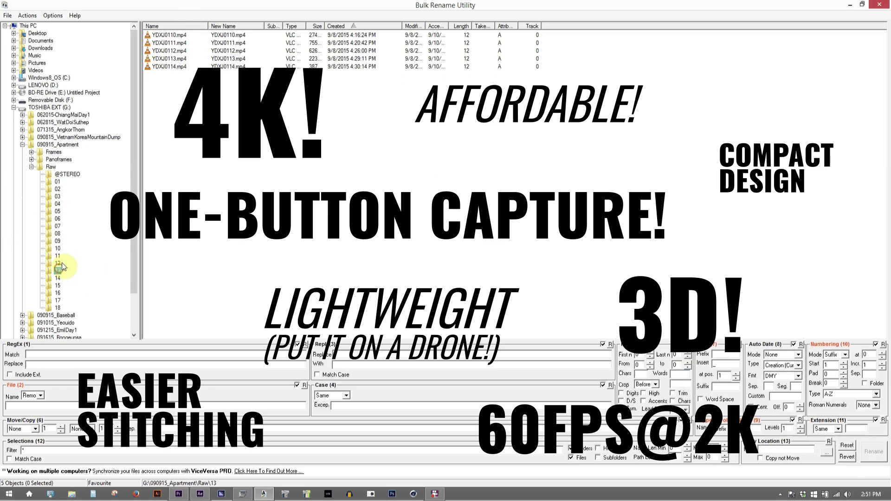
{"action": "left_click", "coordinate": [169, 35]}
{"action": "key", "text": "ctrl+a"}
{"action": "left_click", "coordinate": [874, 451]}
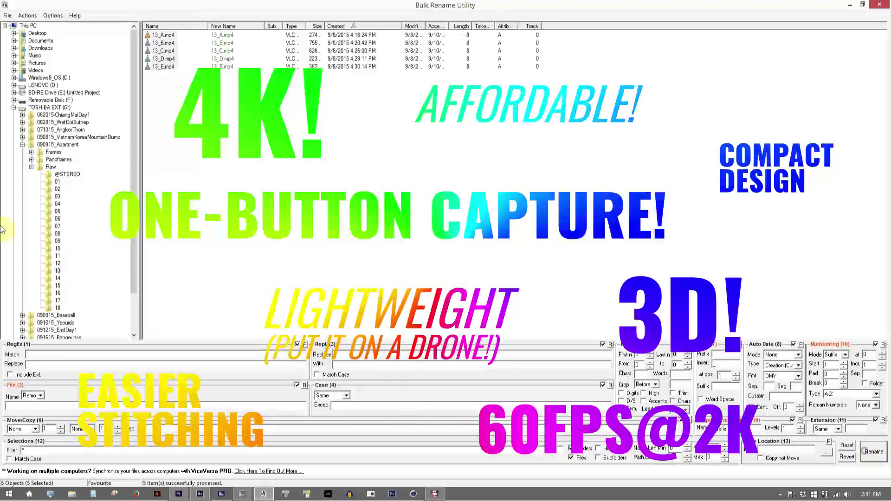
- Rename all the videos in folders 14 and 15 with the same folder-number and letter scheme
{"action": "left_click", "coordinate": [60, 278]}
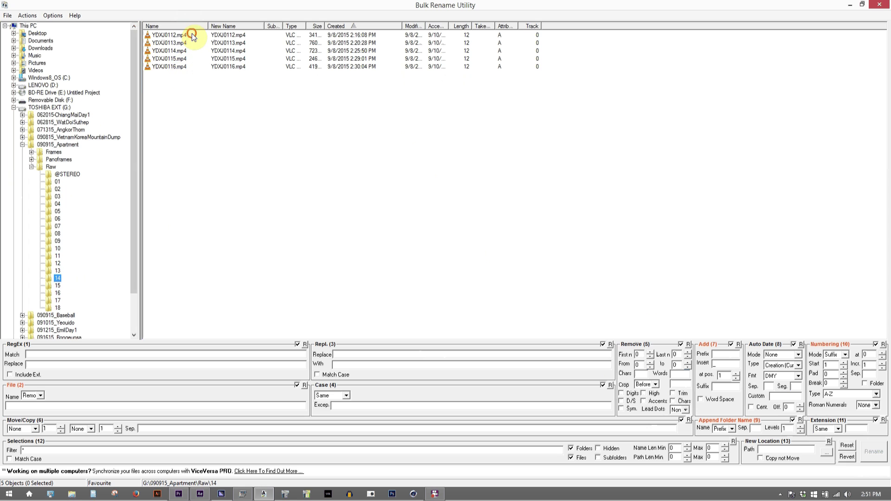
{"action": "left_click", "coordinate": [185, 36]}
{"action": "key", "text": "ctrl+a"}
{"action": "left_click", "coordinate": [874, 451]}
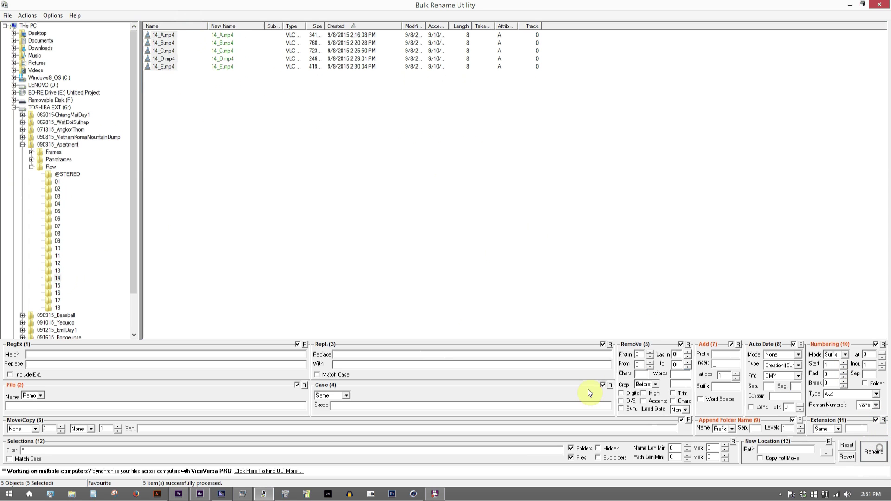
{"action": "left_click", "coordinate": [57, 286]}
{"action": "left_click", "coordinate": [169, 36]}
{"action": "key", "text": "ctrl+a"}
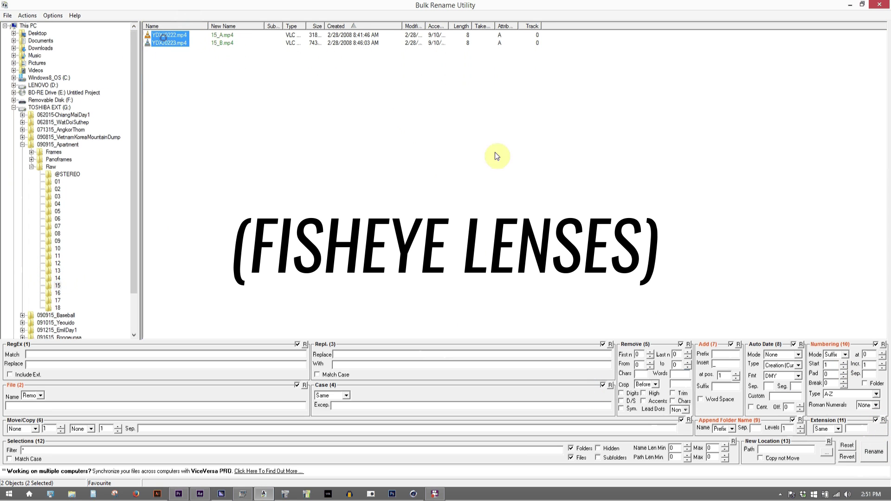
{"action": "left_click", "coordinate": [874, 451]}
- Rename all the videos in folders 16 and 17 with the same folder-number and letter scheme
{"action": "left_click", "coordinate": [58, 293]}
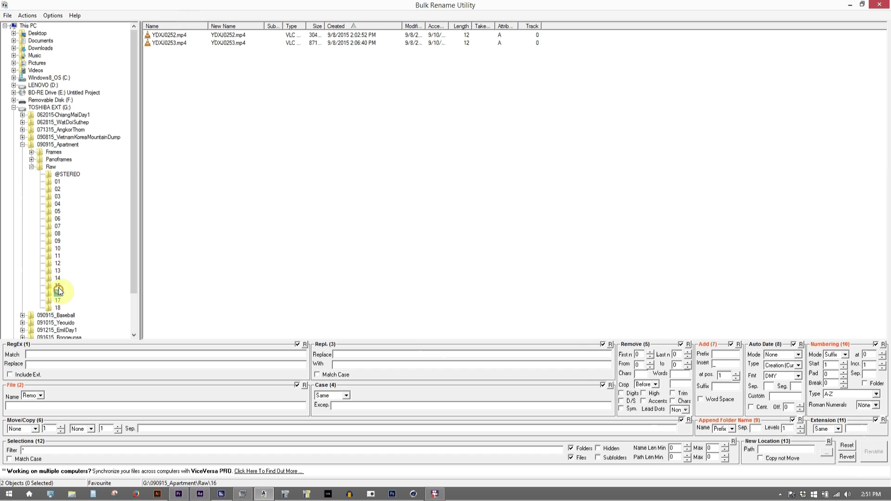
{"action": "left_click", "coordinate": [170, 35]}
{"action": "key", "text": "ctrl+a"}
{"action": "left_click", "coordinate": [874, 451]}
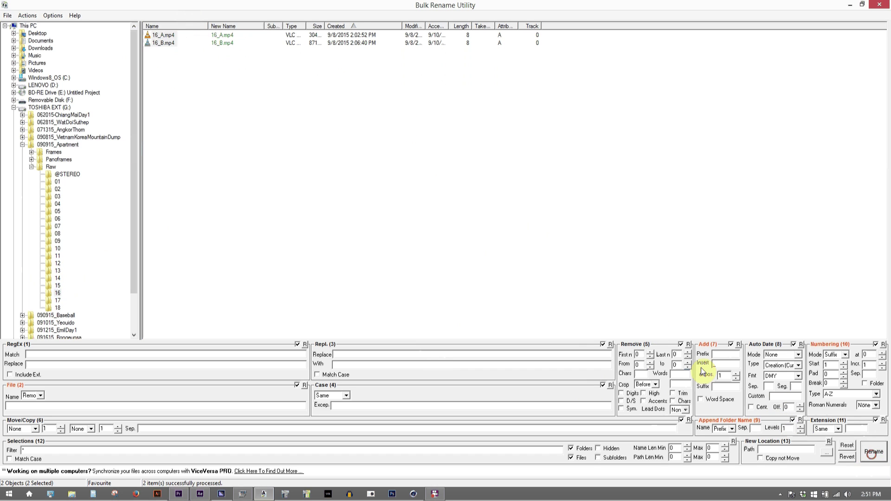
{"action": "left_click", "coordinate": [57, 301]}
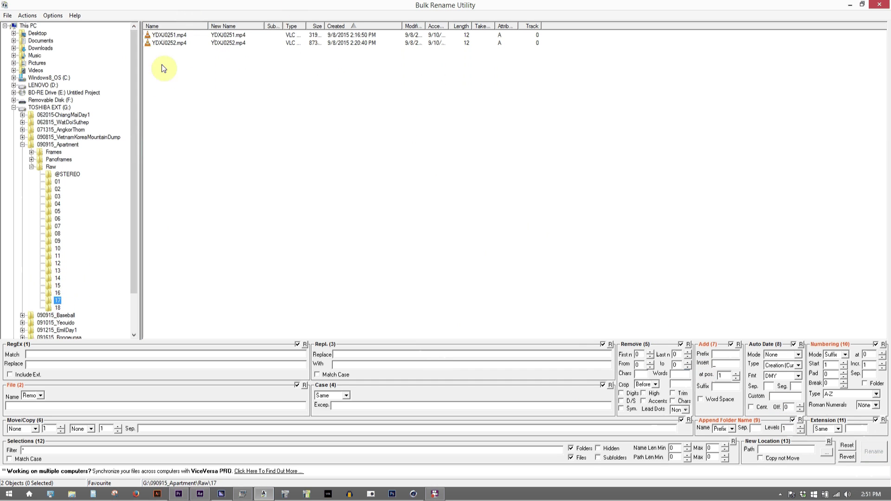
{"action": "left_click", "coordinate": [170, 35]}
{"action": "key", "text": "ctrl+a"}
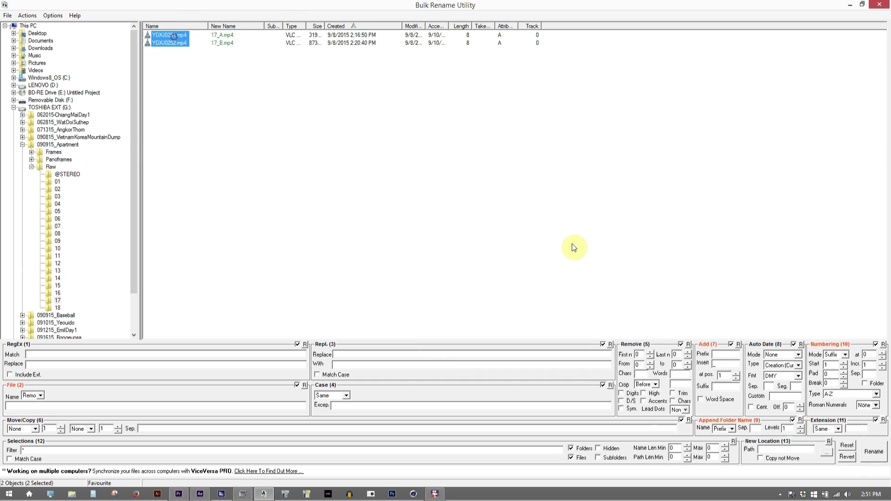
{"action": "left_click", "coordinate": [874, 451]}
- Rename both videos in folder 18 with the same folder-number and letter scheme
{"action": "left_click", "coordinate": [57, 307]}
{"action": "left_click", "coordinate": [170, 36]}
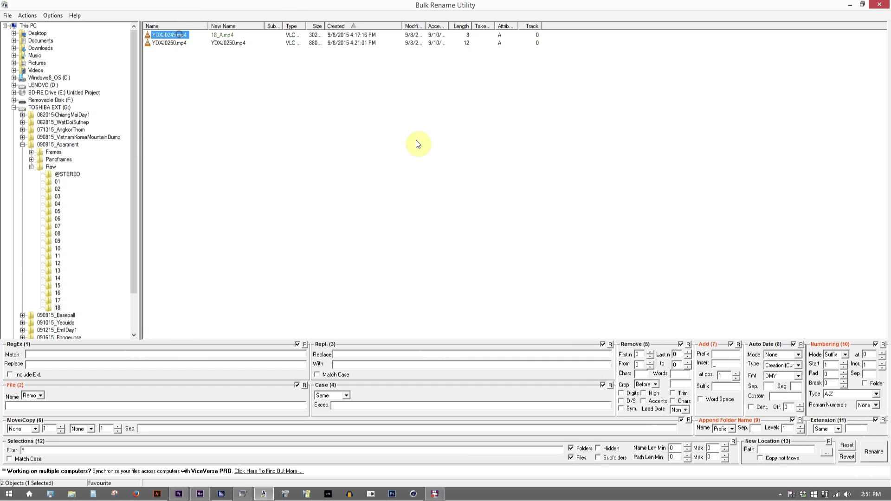
{"action": "key", "text": "ctrl+a"}
{"action": "left_click", "coordinate": [873, 460]}
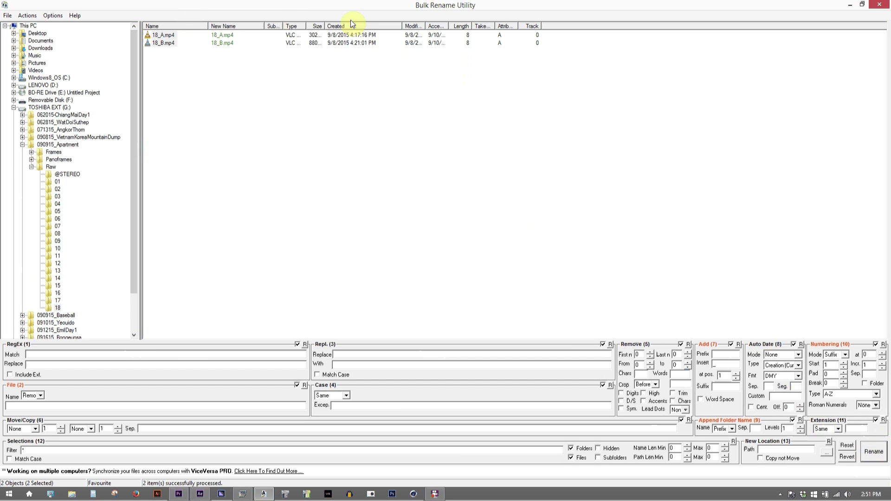
- Switch to Premiere Pro and import the whole Raw folder from 090915_Apartment into the ApartmentTutorial project
{"action": "left_click", "coordinate": [180, 495]}
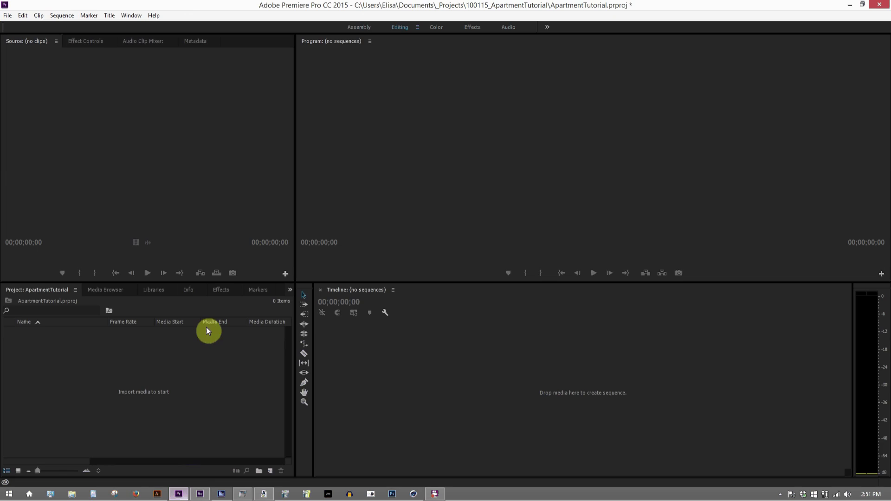
{"action": "left_click", "coordinate": [14, 18]}
{"action": "left_click", "coordinate": [33, 241]}
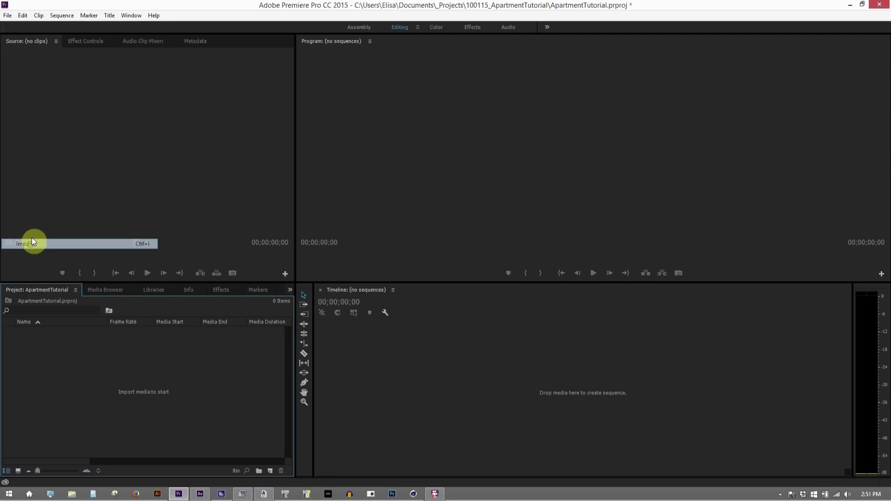
{"action": "left_click", "coordinate": [195, 46]}
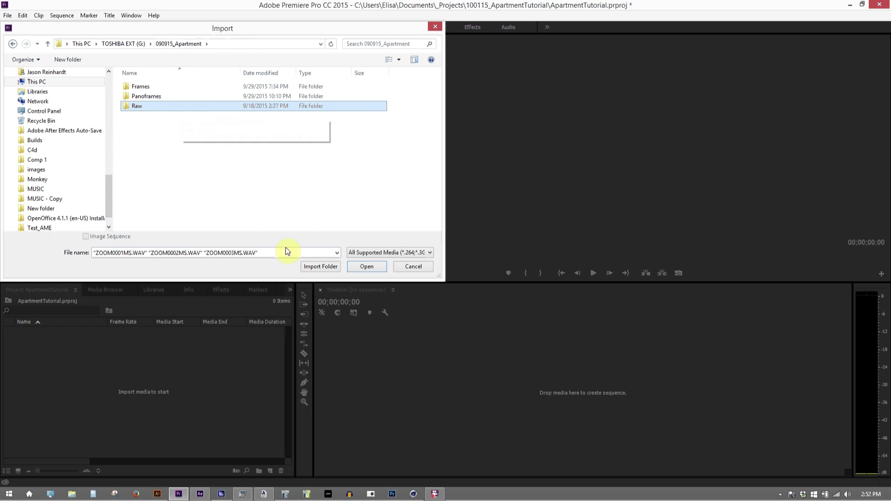
{"action": "left_click", "coordinate": [326, 267]}
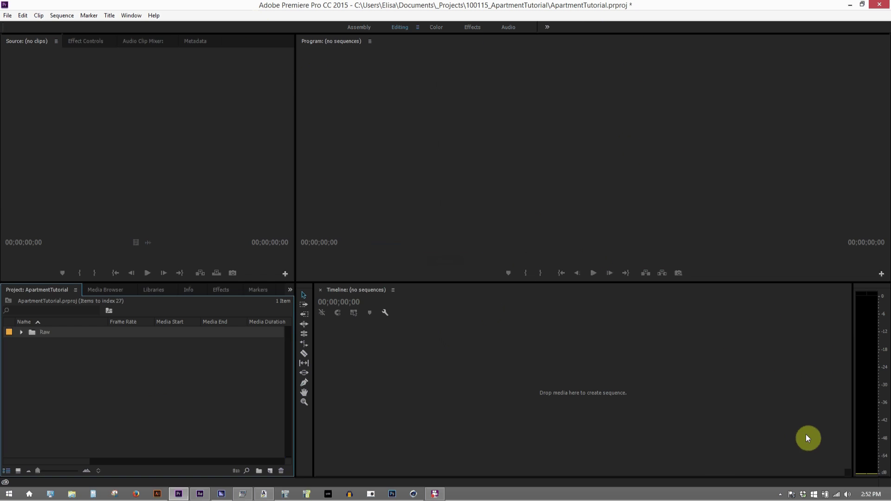
- Look through the numbered bins inside the imported Raw bin, including the clips in bin 01, and collapse it again
{"action": "left_click", "coordinate": [22, 332]}
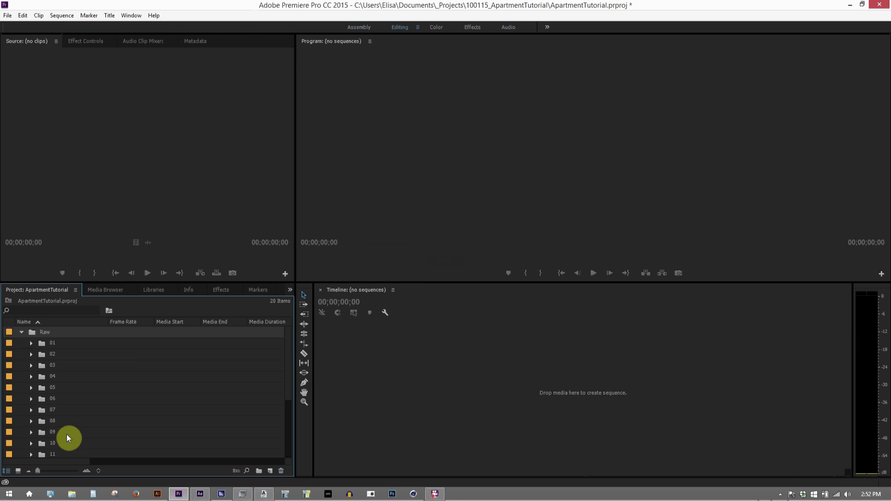
{"action": "left_click", "coordinate": [72, 494]}
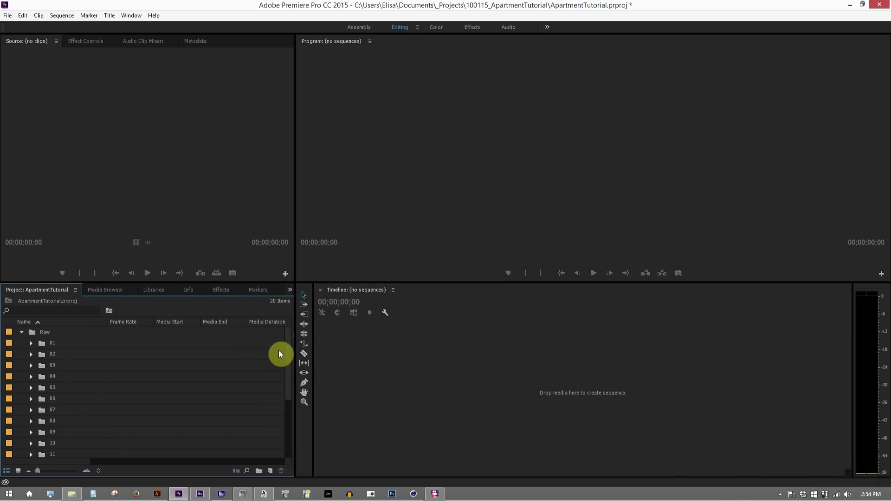
{"action": "left_click", "coordinate": [31, 344]}
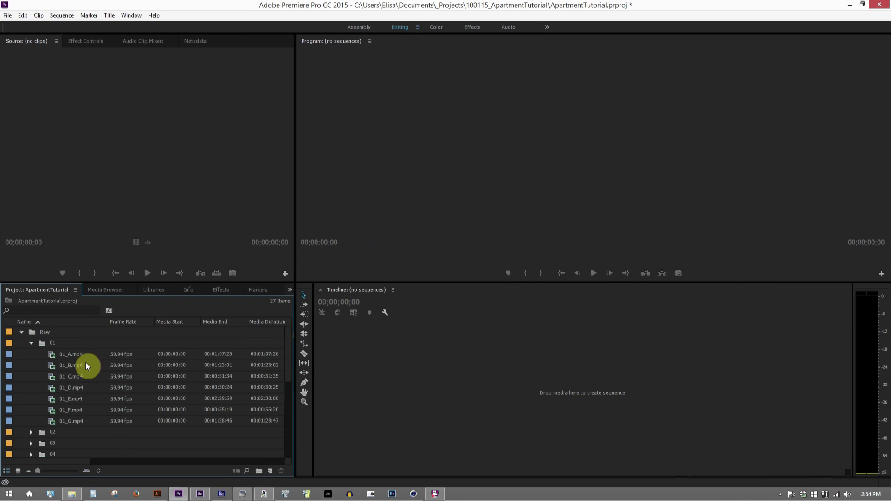
{"action": "left_click", "coordinate": [31, 343]}
{"action": "scroll", "coordinate": [56, 409], "scroll_direction": "down", "scroll_amount": 4}
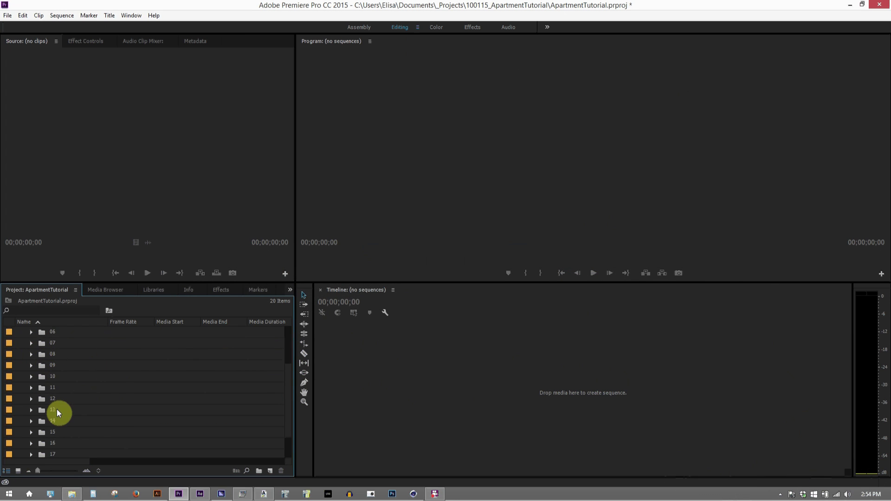
{"action": "scroll", "coordinate": [57, 409], "scroll_direction": "up", "scroll_amount": 6}
{"action": "left_click", "coordinate": [22, 332]}
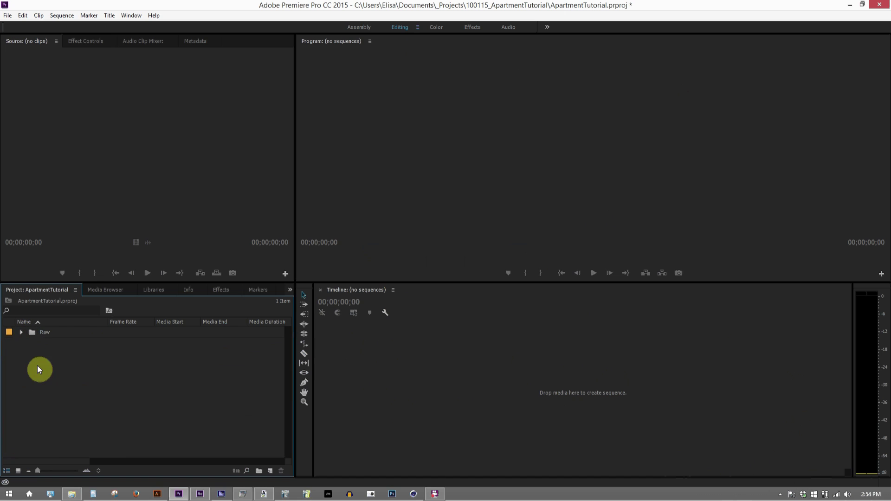
- Create a search bin in the project that collects items whose Name contains _A
{"action": "right_click", "coordinate": [47, 355]}
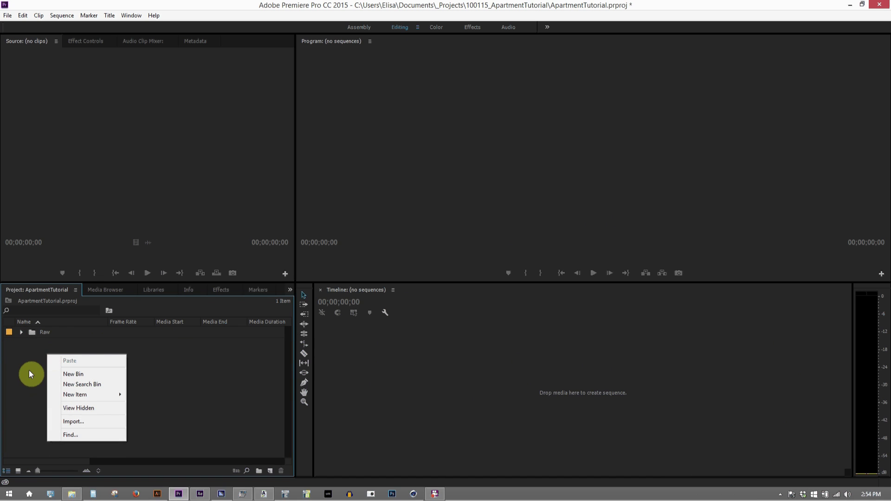
{"action": "right_click", "coordinate": [40, 365]}
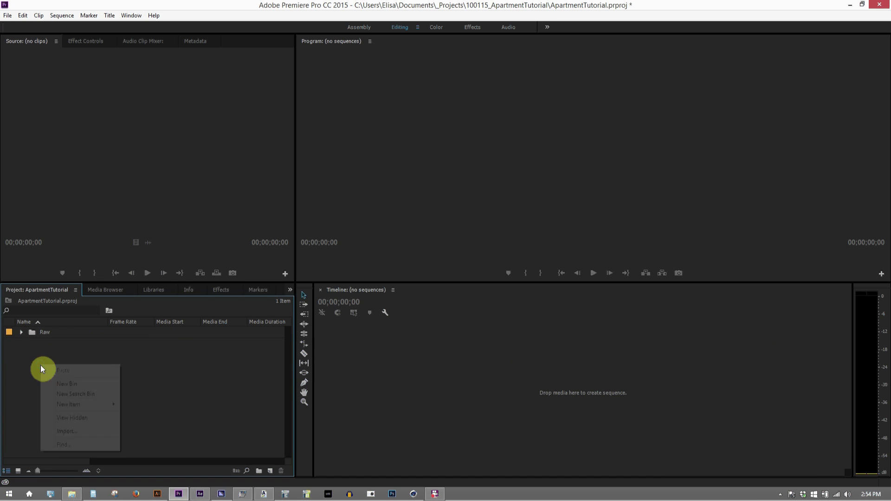
{"action": "left_click", "coordinate": [60, 393]}
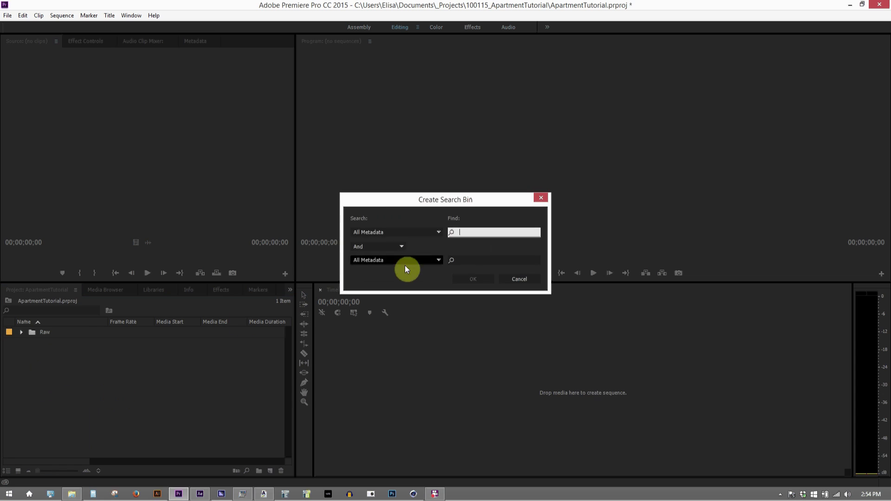
{"action": "left_click", "coordinate": [409, 233]}
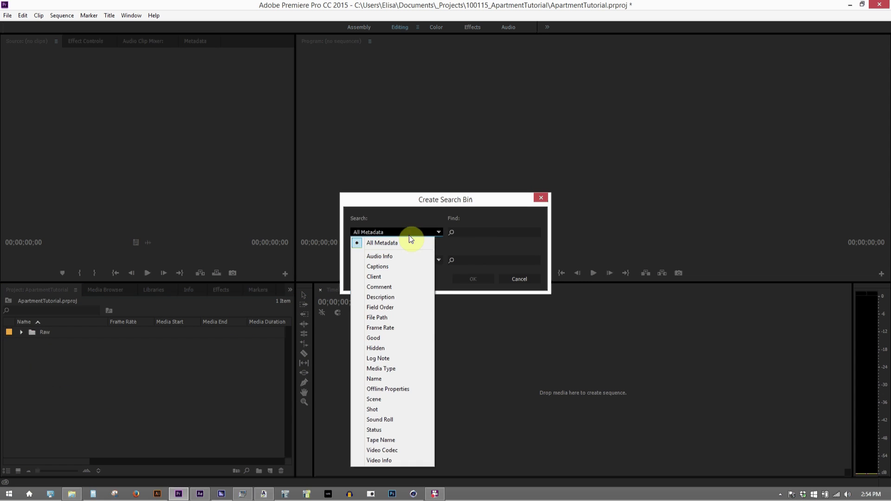
{"action": "left_click", "coordinate": [392, 378]}
{"action": "left_click", "coordinate": [462, 232]}
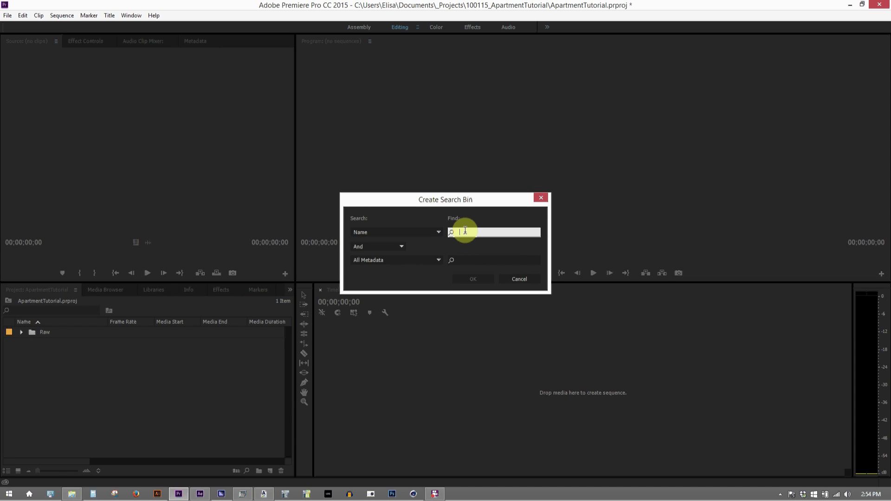
{"action": "type", "text": "A"}
{"action": "left_click", "coordinate": [471, 278]}
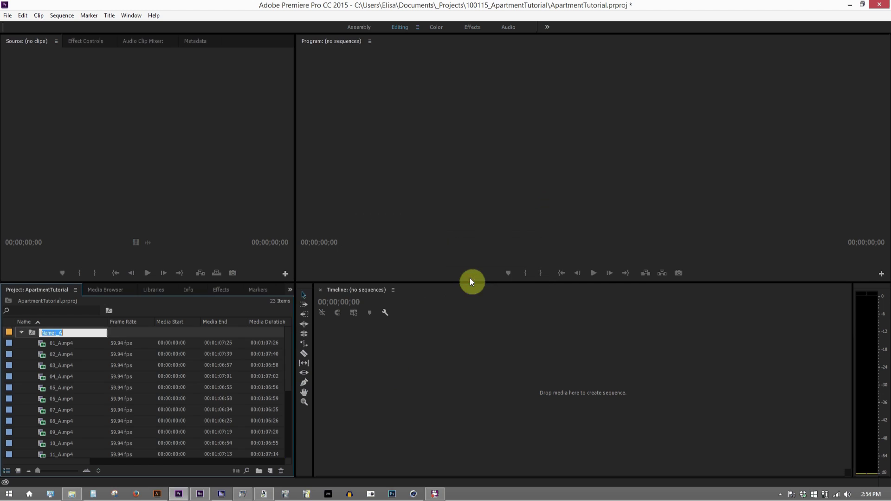
- Create a multi-camera source sequence named Apartment_A from clips 01_A.mp4 to 18_A.mp4, synchronized by audio on track channel 1
{"action": "left_click", "coordinate": [56, 346]}
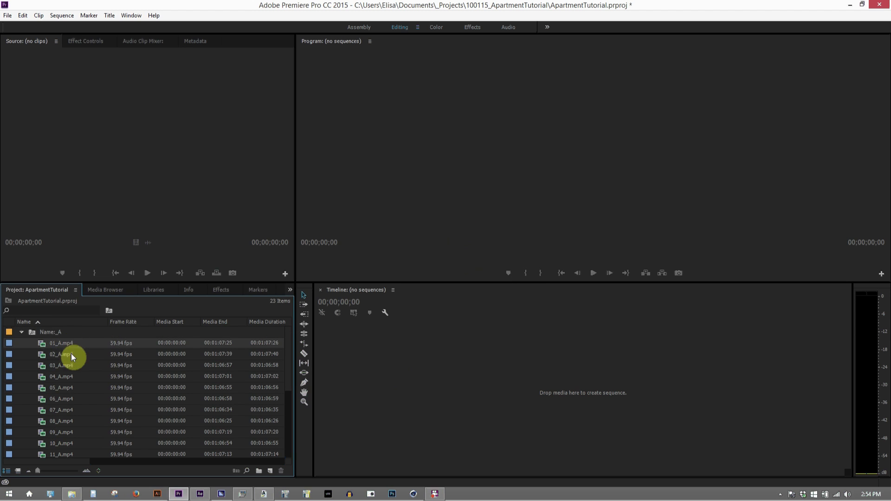
{"action": "scroll", "coordinate": [74, 418], "scroll_direction": "down", "scroll_amount": 3}
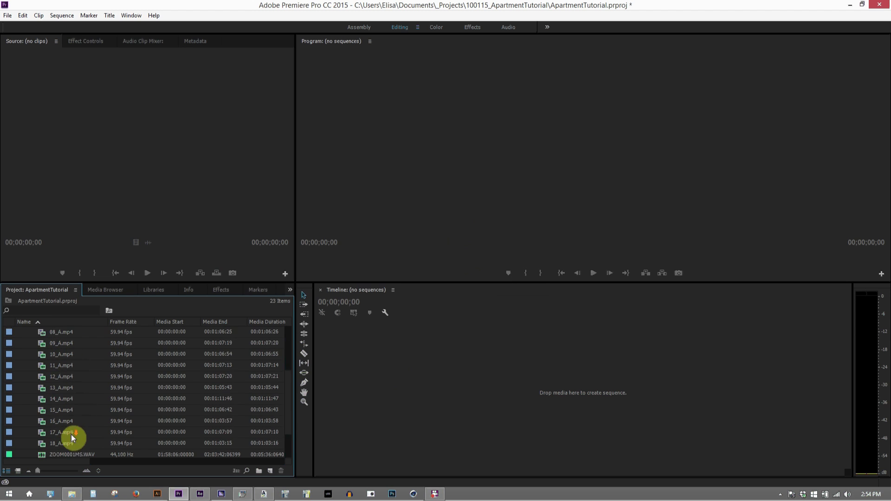
{"action": "left_click", "coordinate": [74, 446], "text": "shift"}
{"action": "scroll", "coordinate": [102, 408], "scroll_direction": "up", "scroll_amount": 3}
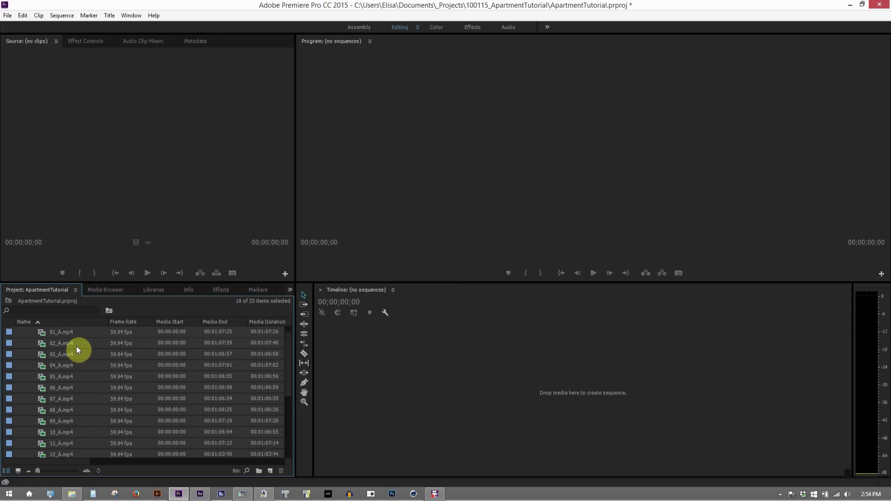
{"action": "scroll", "coordinate": [75, 353], "scroll_direction": "up", "scroll_amount": 1}
{"action": "scroll", "coordinate": [72, 372], "scroll_direction": "down", "scroll_amount": 1}
{"action": "right_click", "coordinate": [67, 343]}
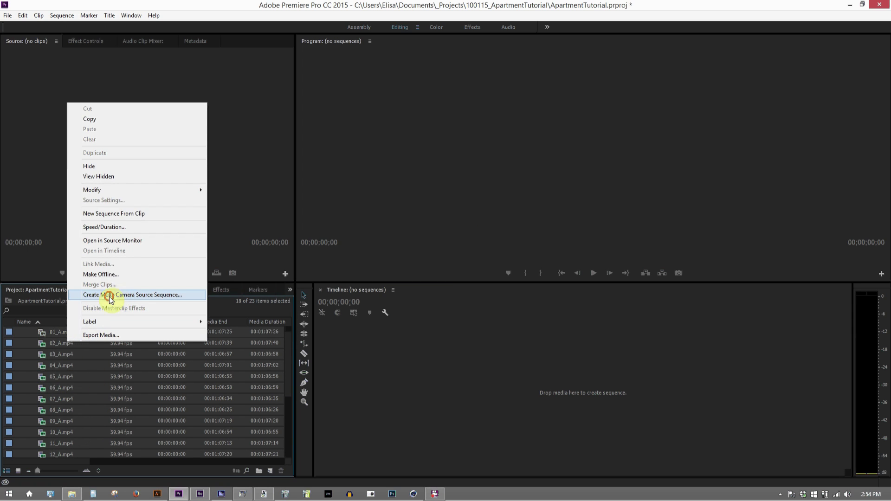
{"action": "left_click", "coordinate": [109, 297]}
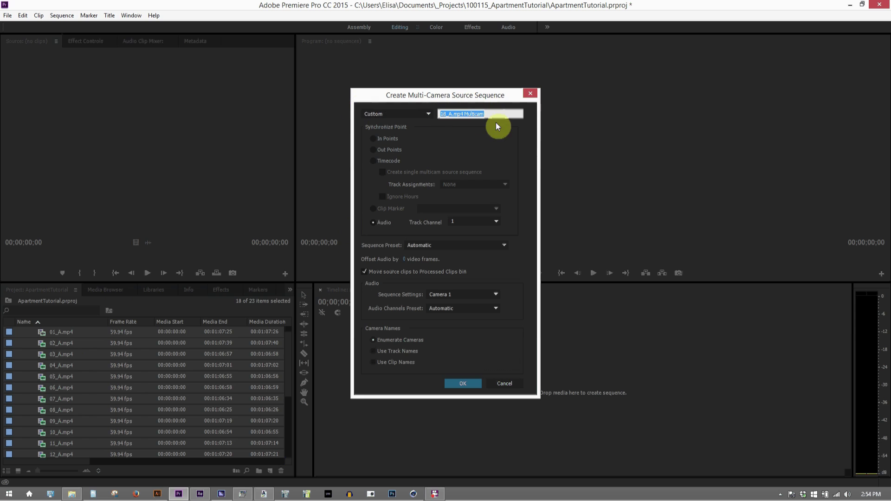
{"action": "type", "text": "Apar"}
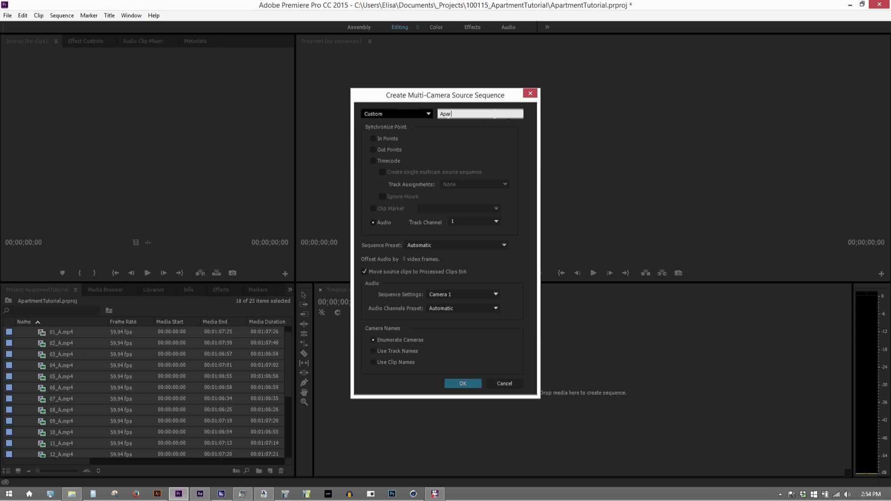
{"action": "type", "text": "tment_A"}
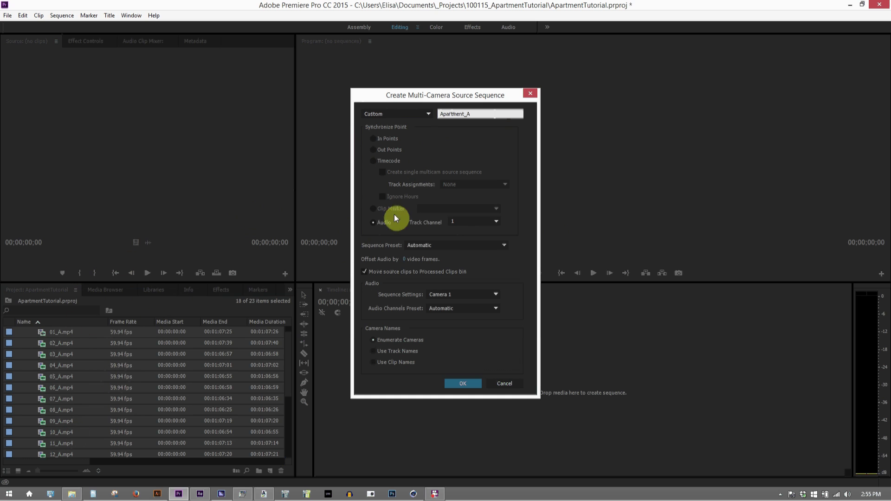
{"action": "left_click", "coordinate": [465, 385]}
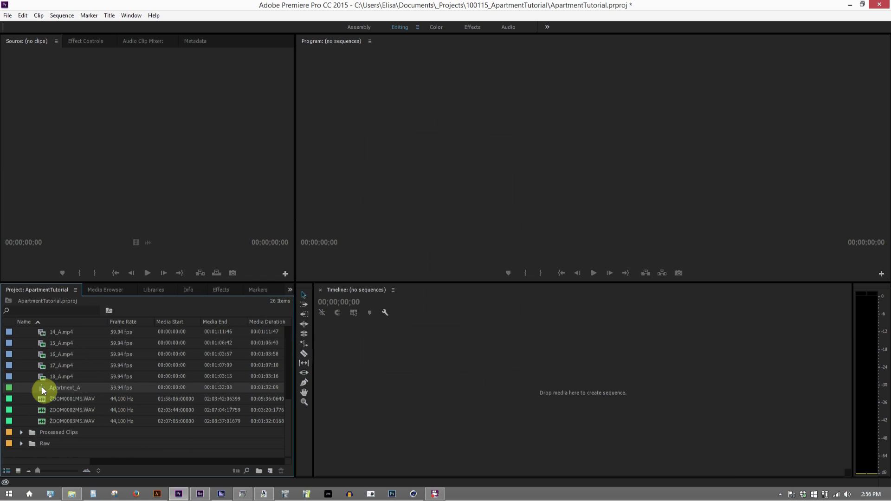
- Open the Apartment_A multi-camera sequence in the timeline, deselect its clips and inspect the stacked video tracks
{"action": "right_click", "coordinate": [57, 388]}
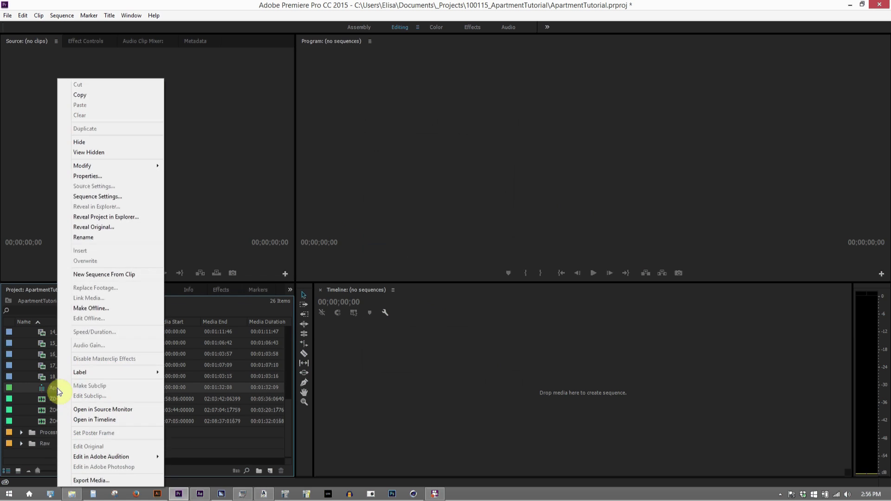
{"action": "left_click", "coordinate": [78, 420]}
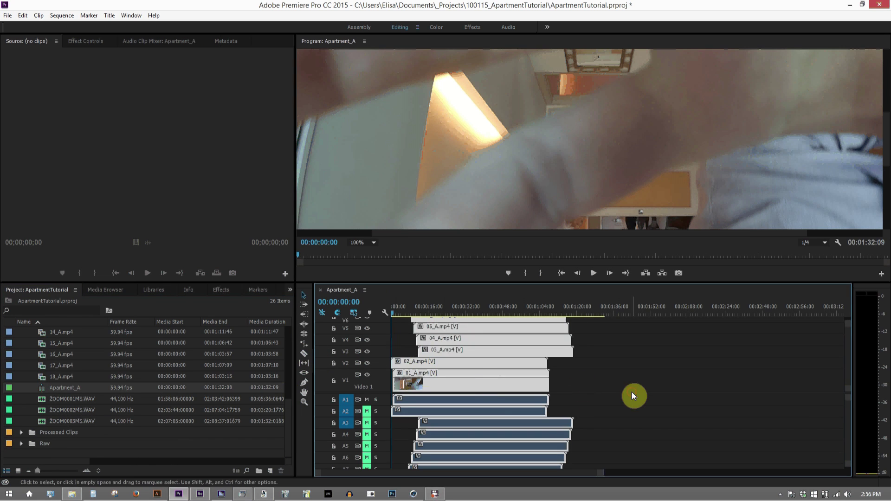
{"action": "left_click", "coordinate": [631, 392]}
{"action": "scroll", "coordinate": [453, 380], "scroll_direction": "up", "scroll_amount": 10}
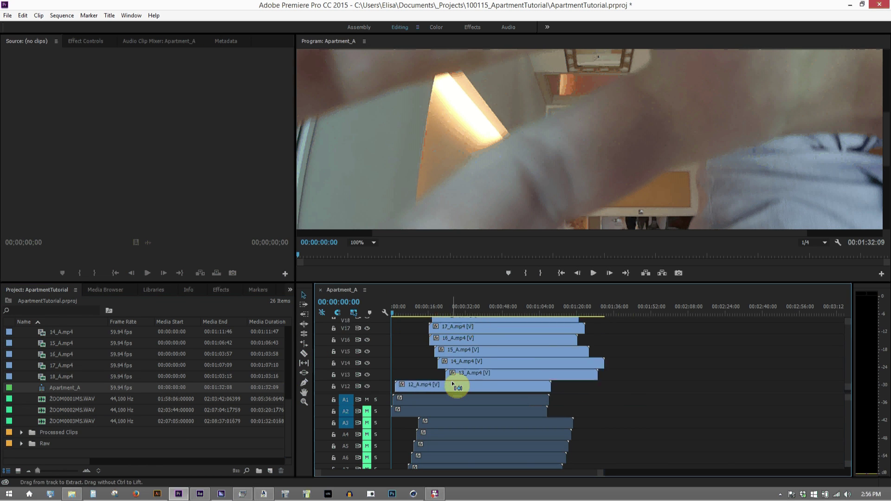
- Review the staggered camera clips 01_A.mp4 to 18_A.mp4 on the video tracks of Apartment_A and save the project
{"action": "scroll", "coordinate": [458, 346], "scroll_direction": "down", "scroll_amount": 10}
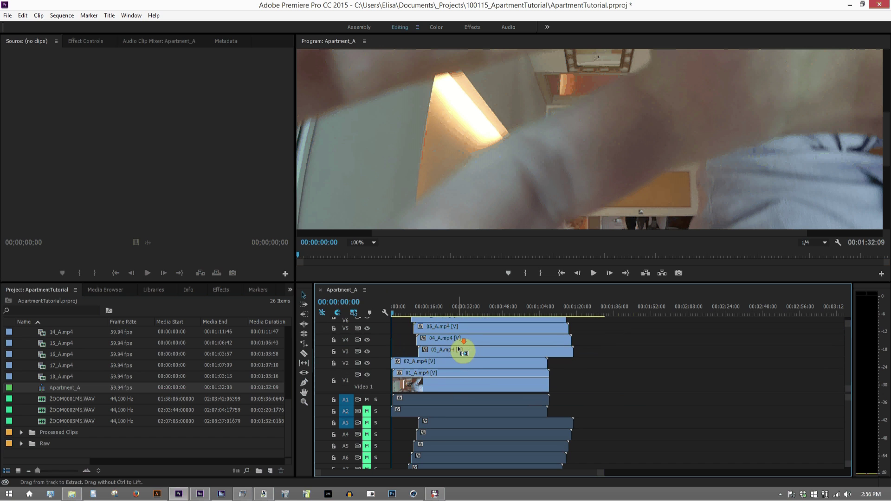
{"action": "scroll", "coordinate": [467, 368], "scroll_direction": "down", "scroll_amount": 1}
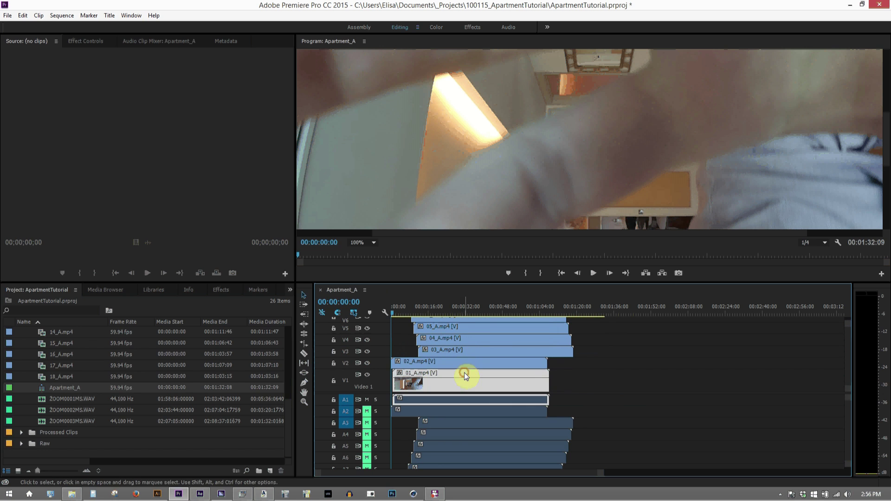
{"action": "left_click", "coordinate": [464, 373]}
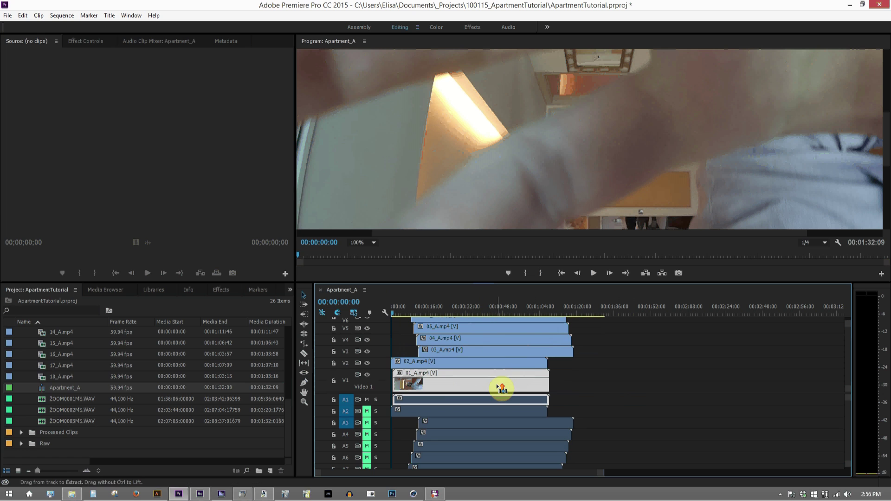
{"action": "scroll", "coordinate": [501, 385], "scroll_direction": "up", "scroll_amount": 5}
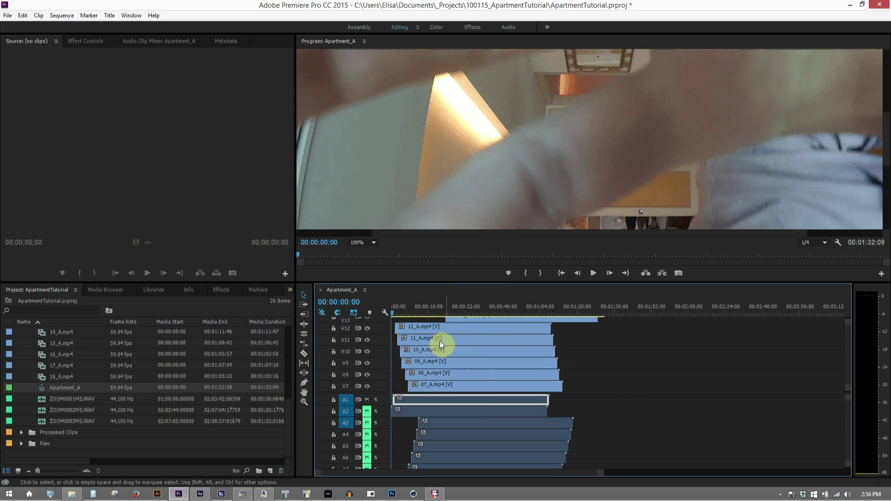
{"action": "scroll", "coordinate": [506, 342], "scroll_direction": "down", "scroll_amount": 5}
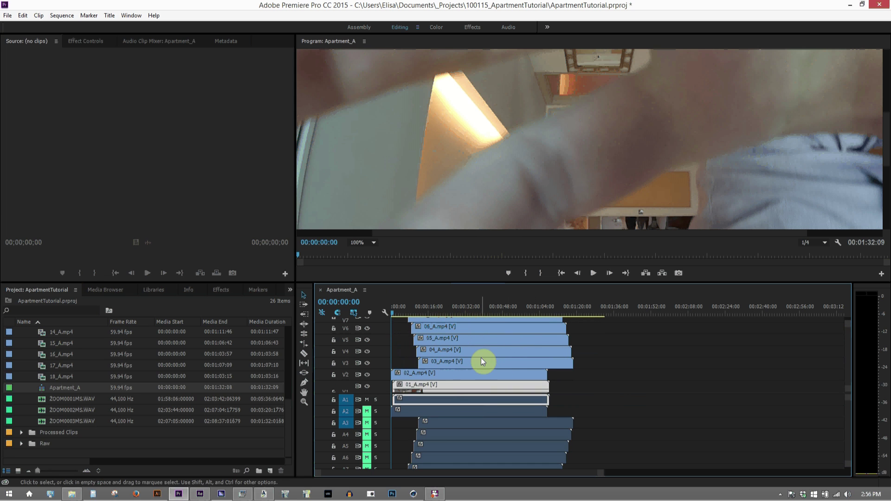
{"action": "scroll", "coordinate": [476, 363], "scroll_direction": "up", "scroll_amount": 10}
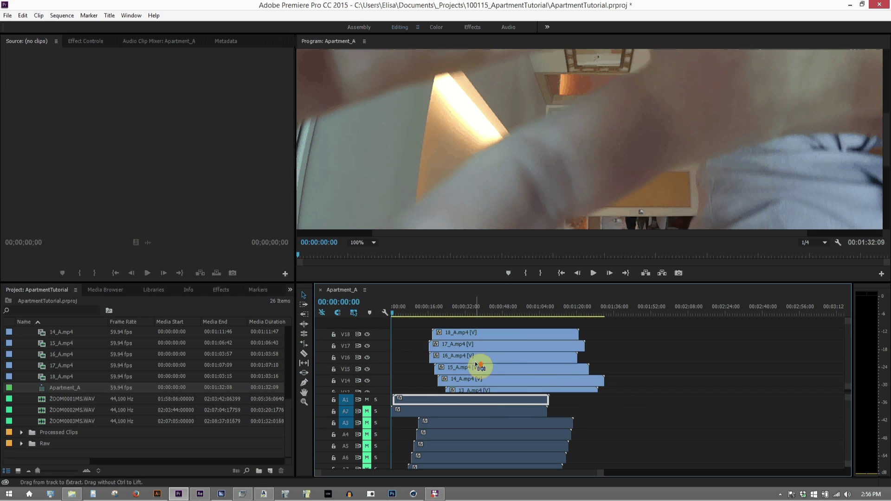
{"action": "key", "text": "ctrl+s"}
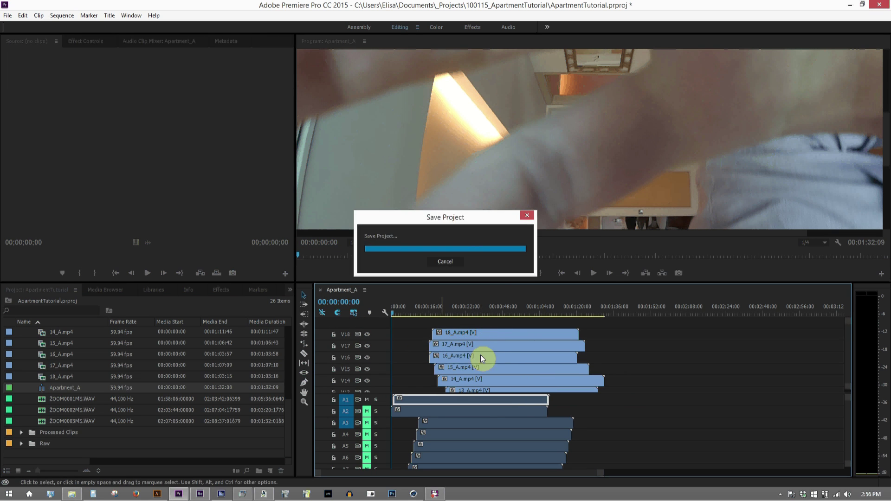
- Replace all clips in the Apartment_A sequence with an After Effects composition and switch to After Effects with its window maximized
{"action": "scroll", "coordinate": [485, 360], "scroll_direction": "down", "scroll_amount": 3}
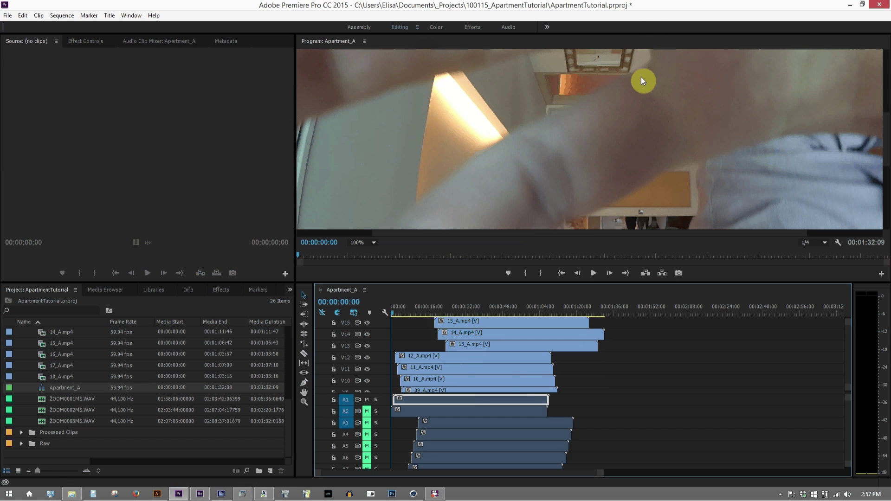
{"action": "scroll", "coordinate": [476, 328], "scroll_direction": "right", "scroll_amount": 3}
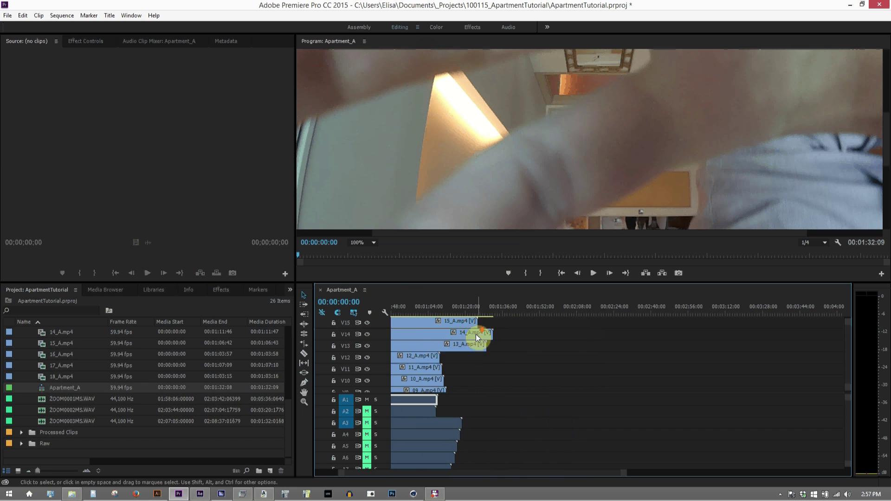
{"action": "scroll", "coordinate": [457, 367], "scroll_direction": "down", "scroll_amount": 5}
{"action": "scroll", "coordinate": [460, 369], "scroll_direction": "left", "scroll_amount": 3}
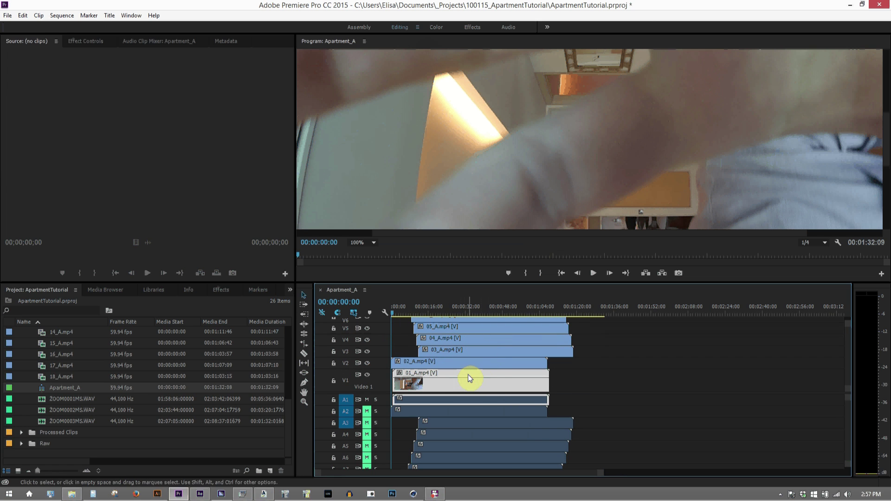
{"action": "key", "text": "ctrl+a"}
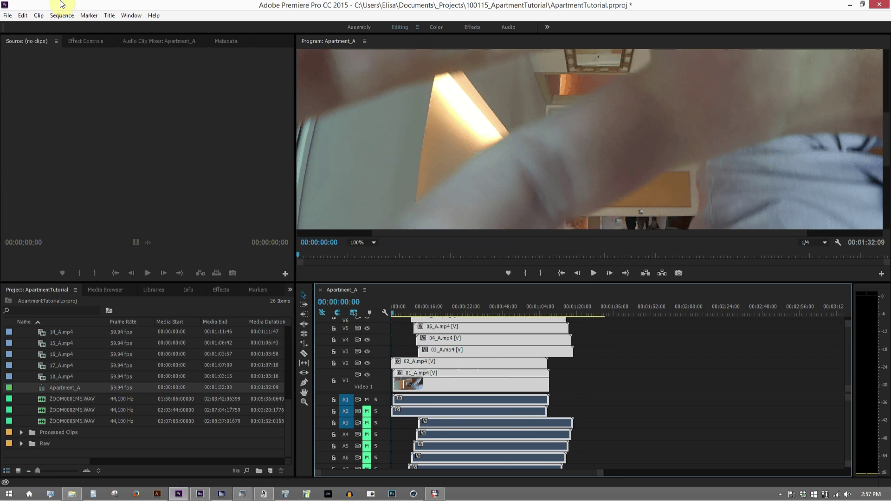
{"action": "left_click", "coordinate": [12, 18]}
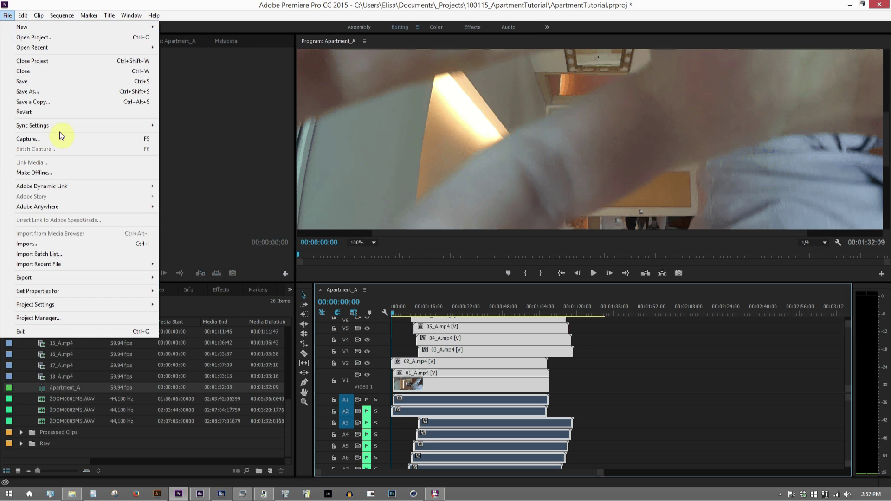
{"action": "right_click", "coordinate": [469, 347]}
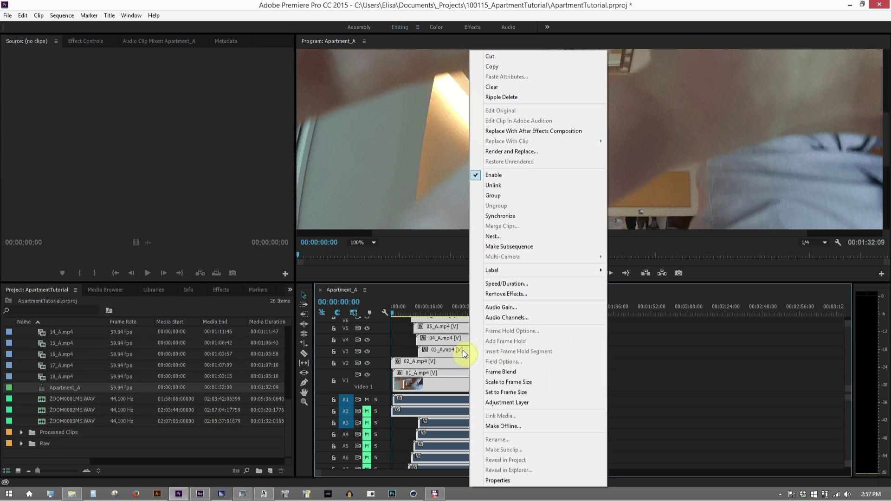
{"action": "left_click", "coordinate": [526, 131]}
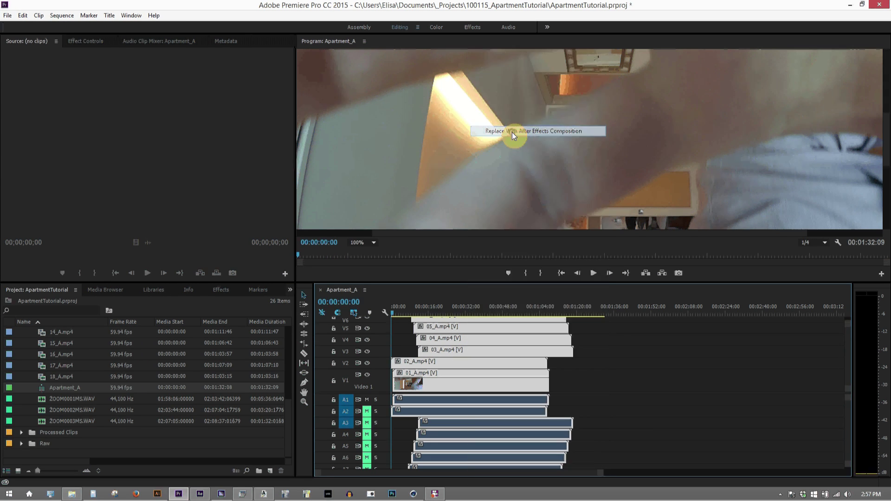
{"action": "left_click", "coordinate": [201, 495]}
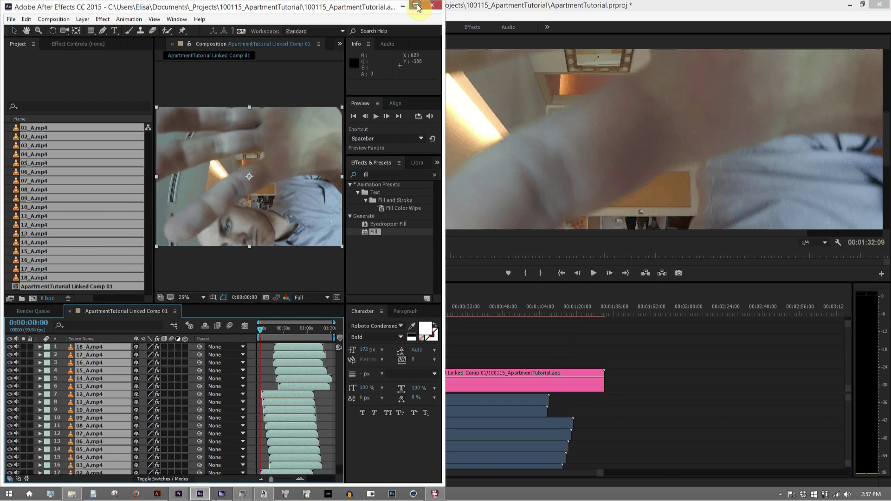
{"action": "left_click", "coordinate": [417, 5]}
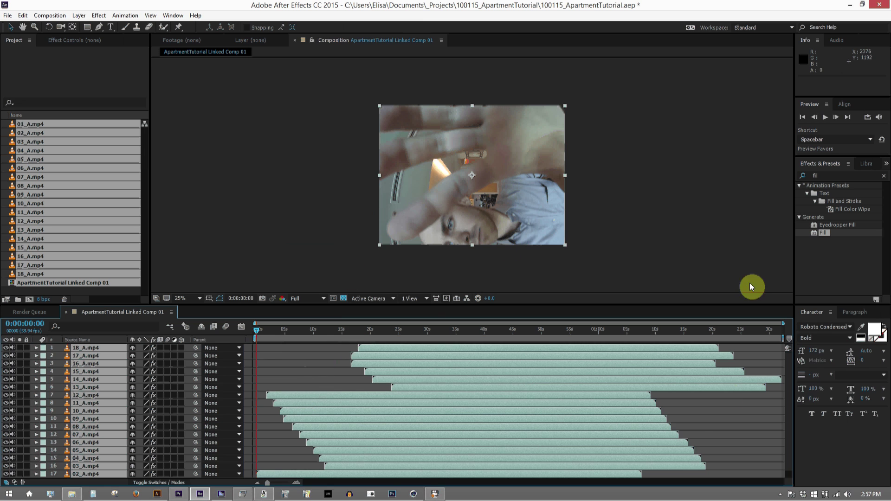
- Reverse the layer order of the linked composition by cutting all layers and pasting them back, and check that 01_A.mp4 leads
{"action": "scroll", "coordinate": [296, 414], "scroll_direction": "down", "scroll_amount": 1}
{"action": "left_click", "coordinate": [289, 444]}
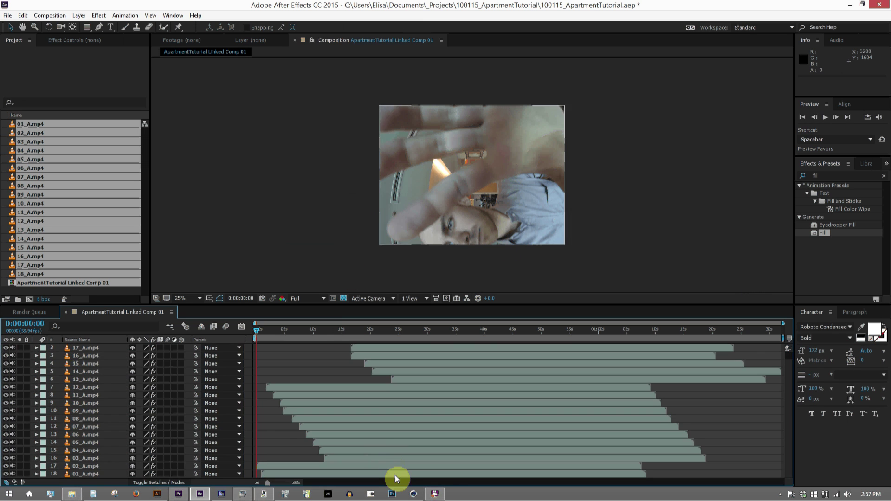
{"action": "left_click", "coordinate": [393, 476]}
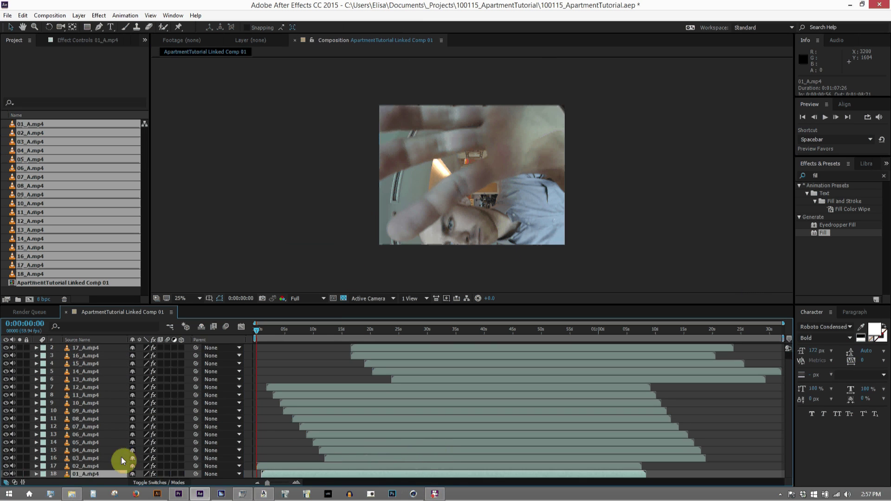
{"action": "scroll", "coordinate": [102, 352], "scroll_direction": "up", "scroll_amount": 1}
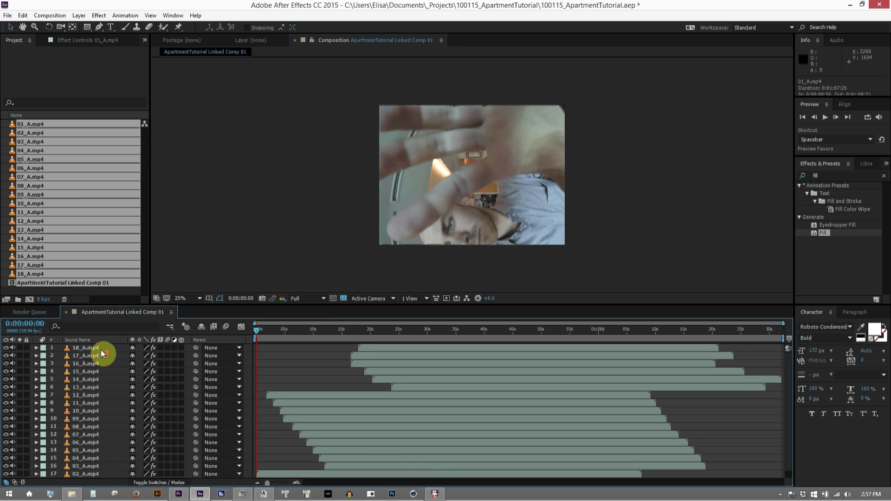
{"action": "scroll", "coordinate": [104, 388], "scroll_direction": "down", "scroll_amount": 1}
{"action": "scroll", "coordinate": [94, 406], "scroll_direction": "up", "scroll_amount": 1}
{"action": "key", "text": "ctrl+a"}
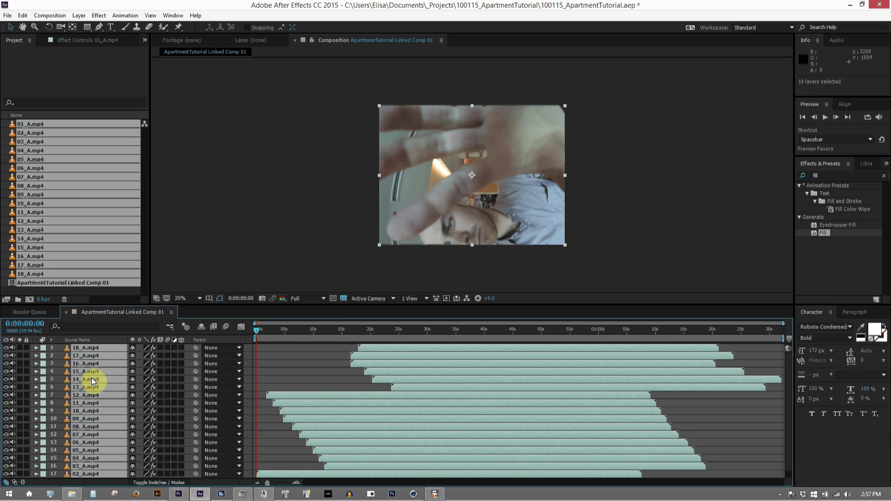
{"action": "key", "text": "ctrl+x"}
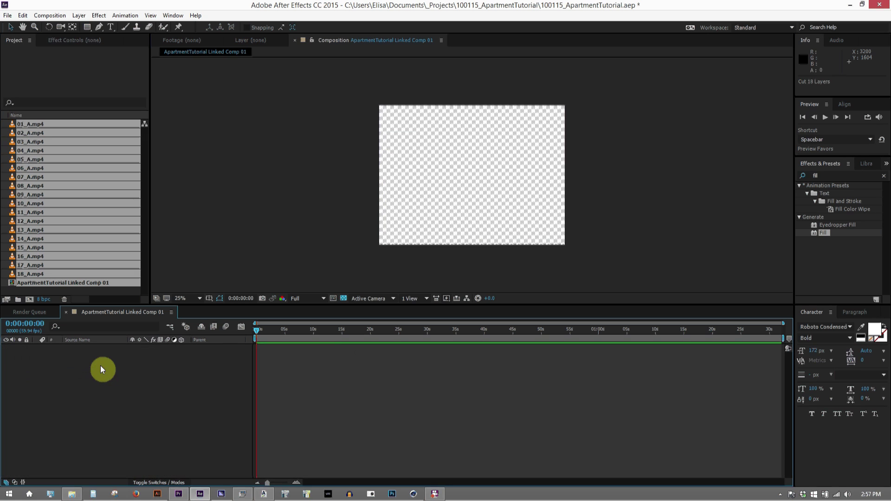
{"action": "key", "text": "ctrl+v"}
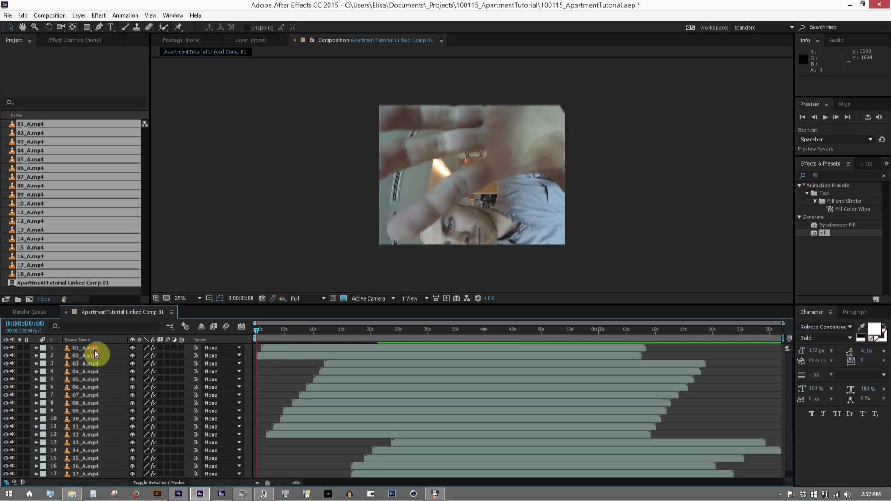
{"action": "left_click", "coordinate": [92, 348]}
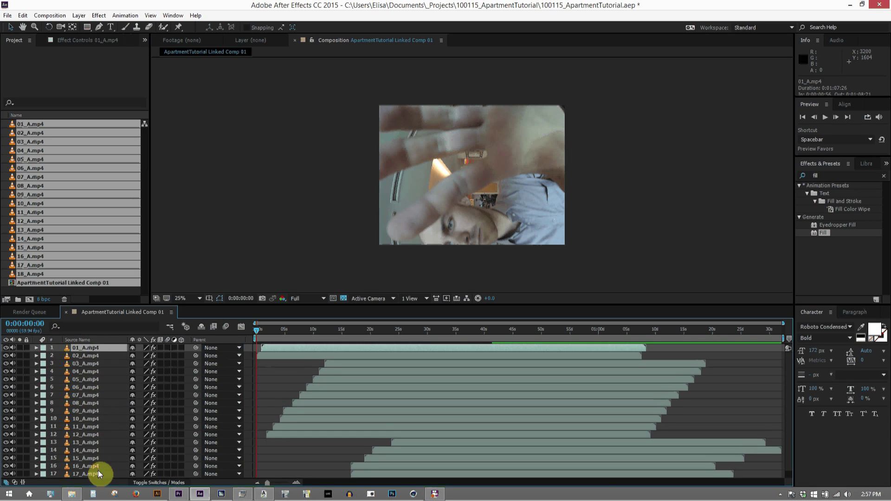
{"action": "key", "text": "ctrl+shift+a"}
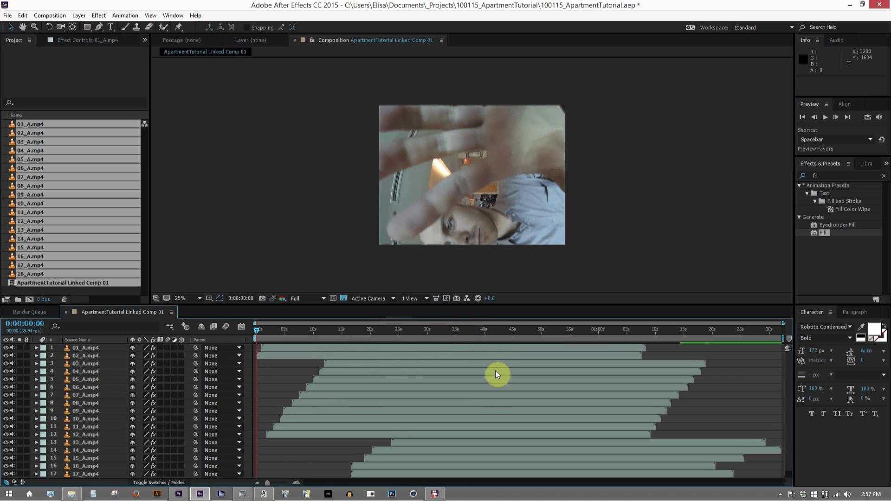
{"action": "scroll", "coordinate": [492, 390], "scroll_direction": "down", "scroll_amount": 1}
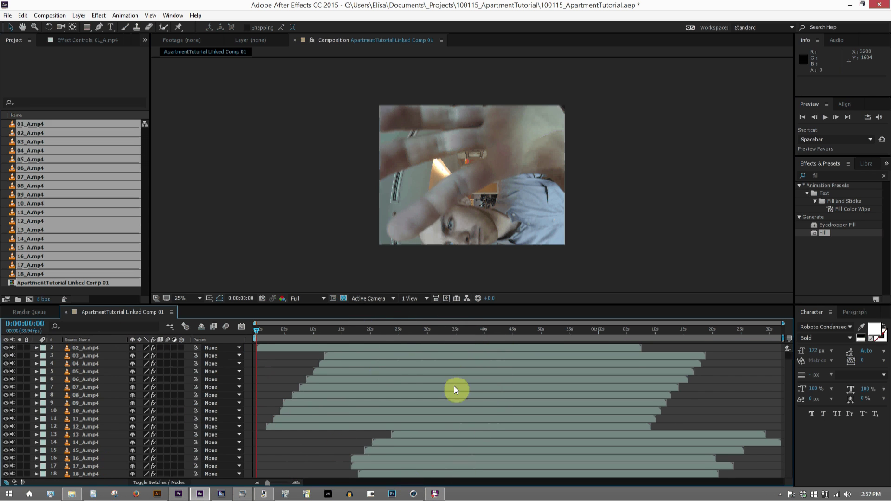
- Move the current time to 0:00:47:03, where all camera layers overlap, and trim the work area to that single frame
{"action": "left_click", "coordinate": [522, 333]}
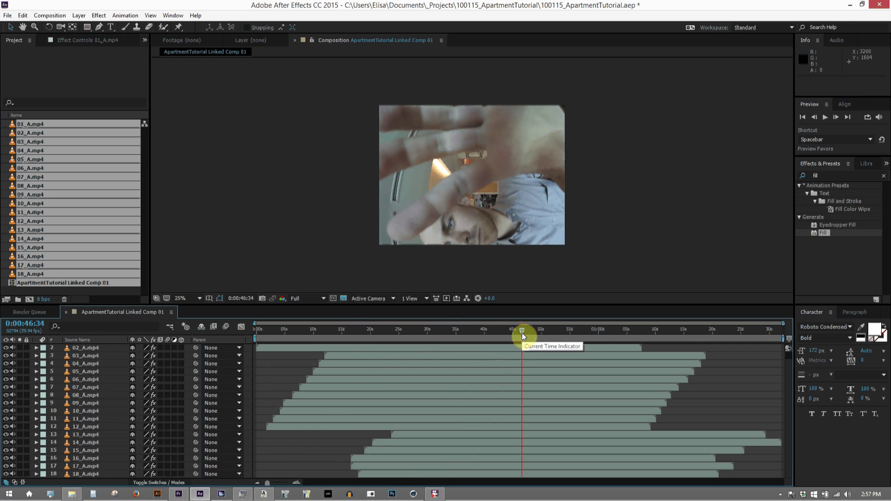
{"action": "left_click_drag", "start_coordinate": [478, 333], "coordinate": [525, 338]}
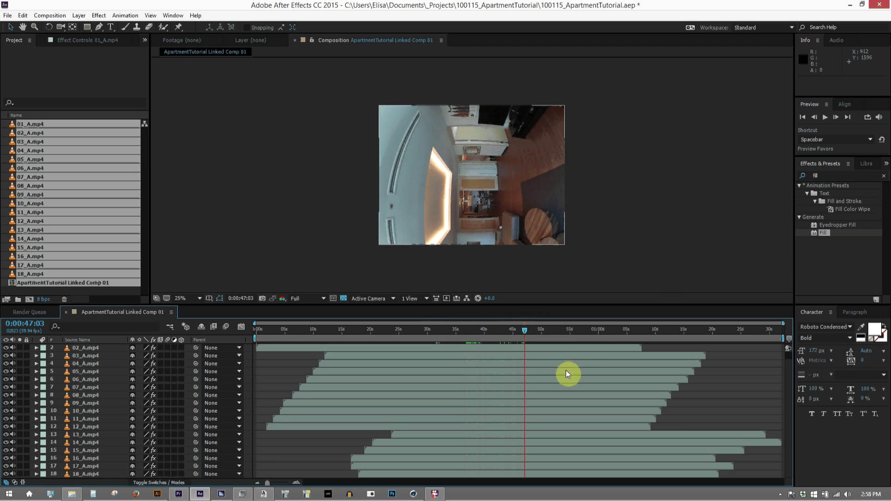
{"action": "scroll", "coordinate": [566, 369], "scroll_direction": "up", "scroll_amount": 1}
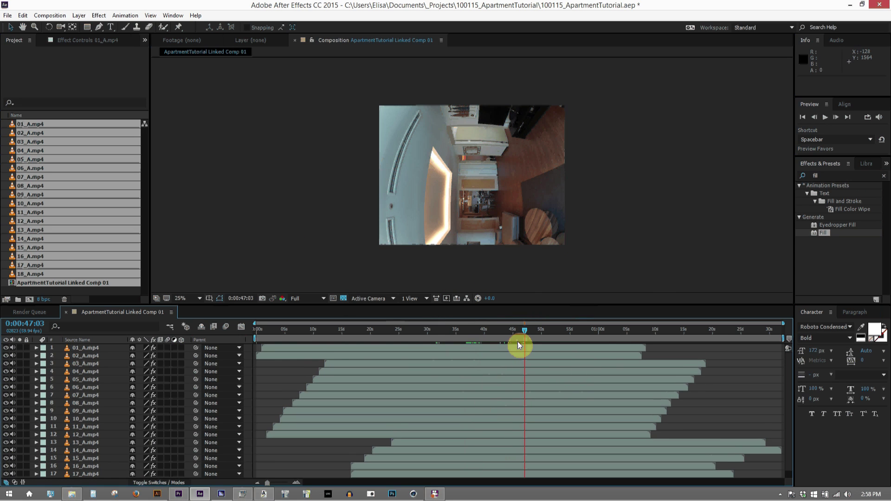
{"action": "key", "text": "n"}
{"action": "key", "text": "b"}
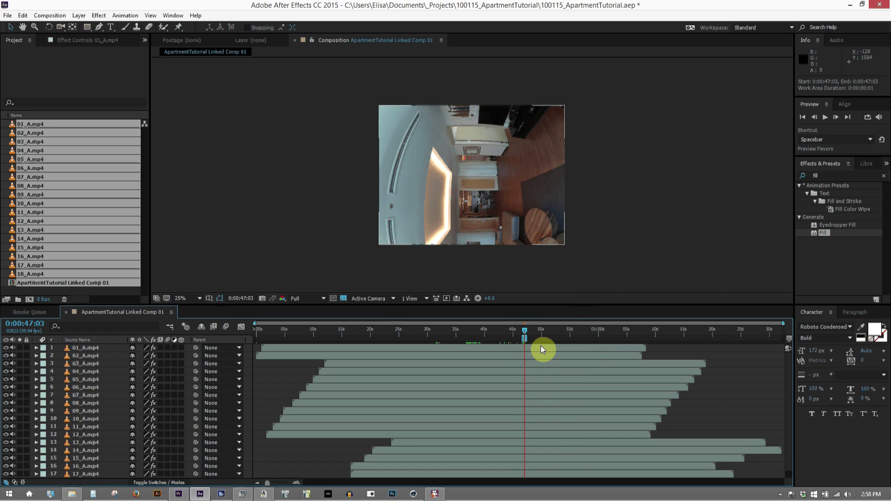
- Select all layers of the composition and run the rd_RenderLayers.jsx script on them
{"action": "left_click", "coordinate": [541, 348]}
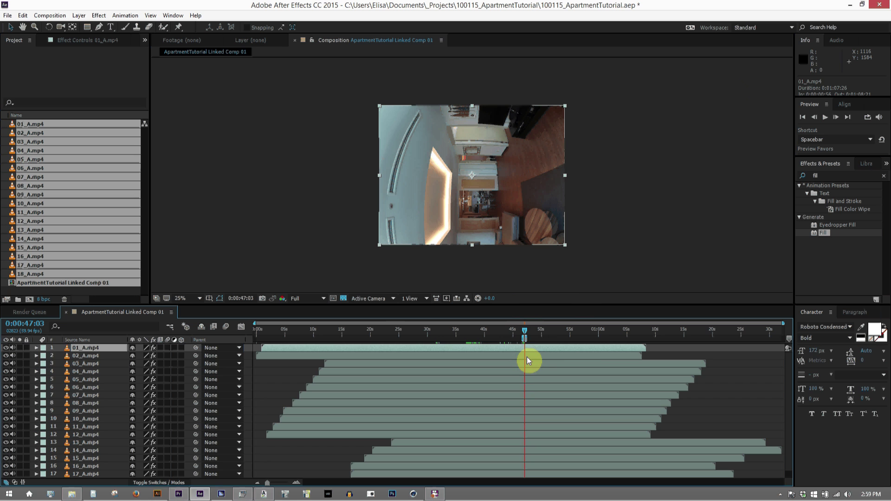
{"action": "key", "text": "ctrl+a"}
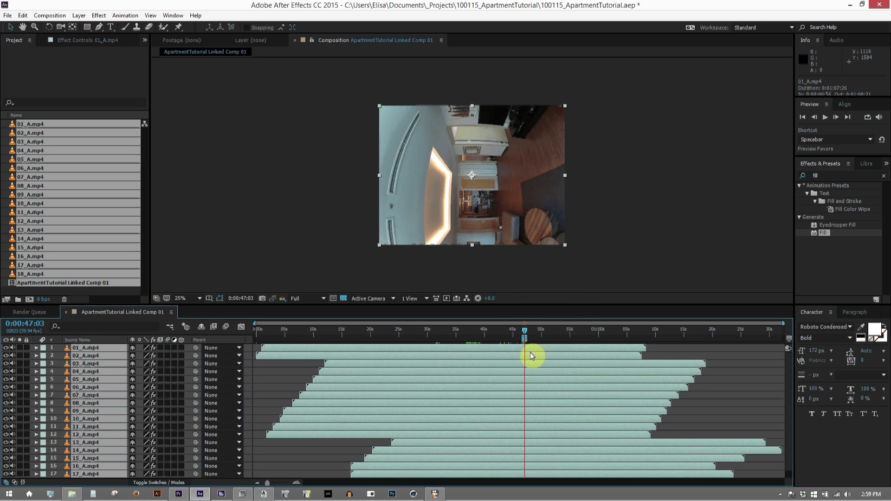
{"action": "left_click", "coordinate": [7, 16]}
{"action": "mouse_move", "coordinate": [29, 278]}
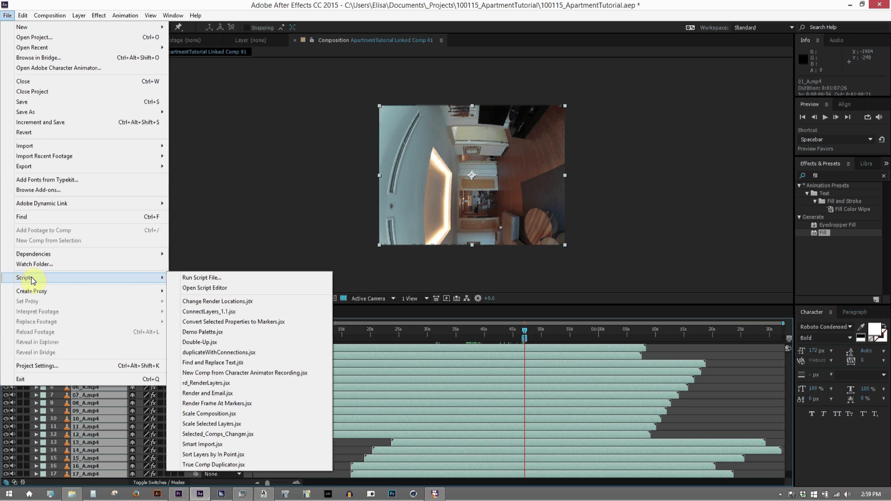
{"action": "left_click", "coordinate": [202, 384]}
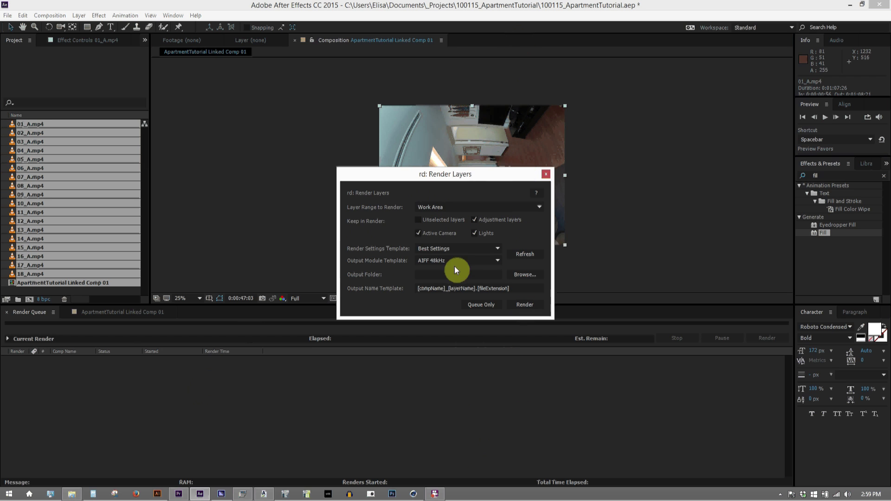
- Set the output module template to JPEG and the output name template to [layerName]_[####] for the layer render
{"action": "left_click", "coordinate": [437, 261]}
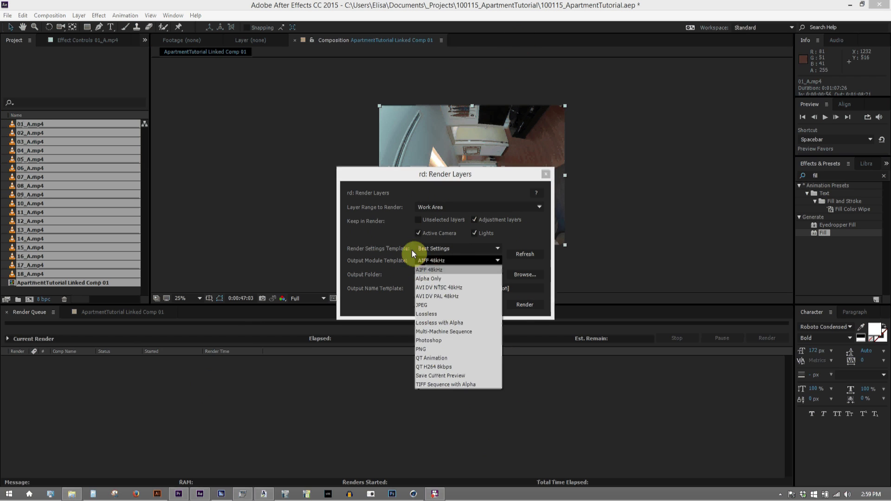
{"action": "left_click", "coordinate": [430, 305]}
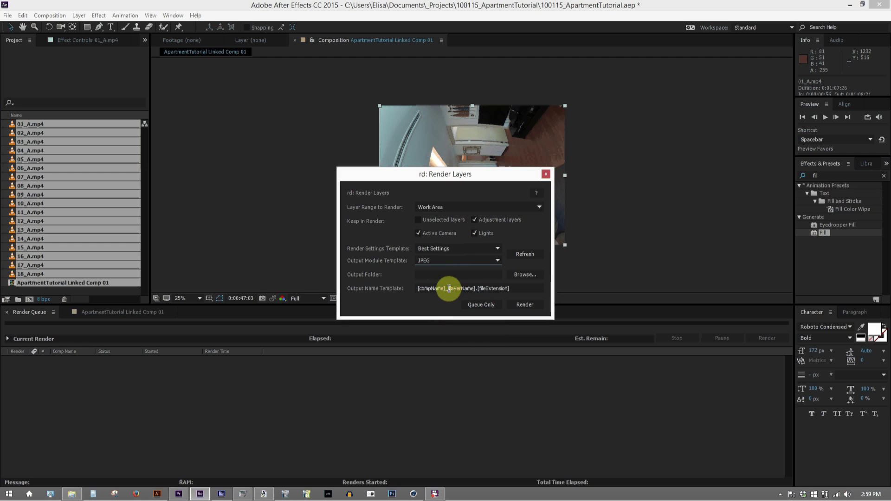
{"action": "left_click_drag", "start_coordinate": [449, 288], "coordinate": [397, 285]}
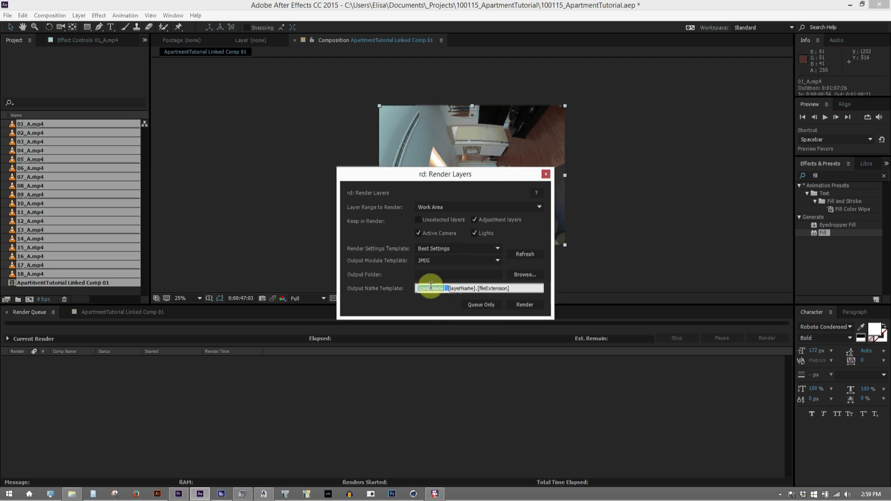
{"action": "key", "text": "BackSpace"}
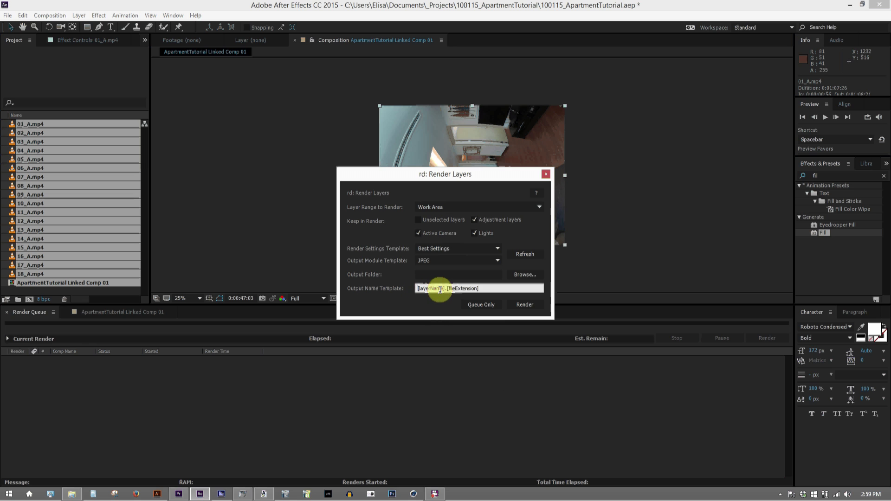
{"action": "left_click_drag", "start_coordinate": [447, 289], "coordinate": [572, 299]}
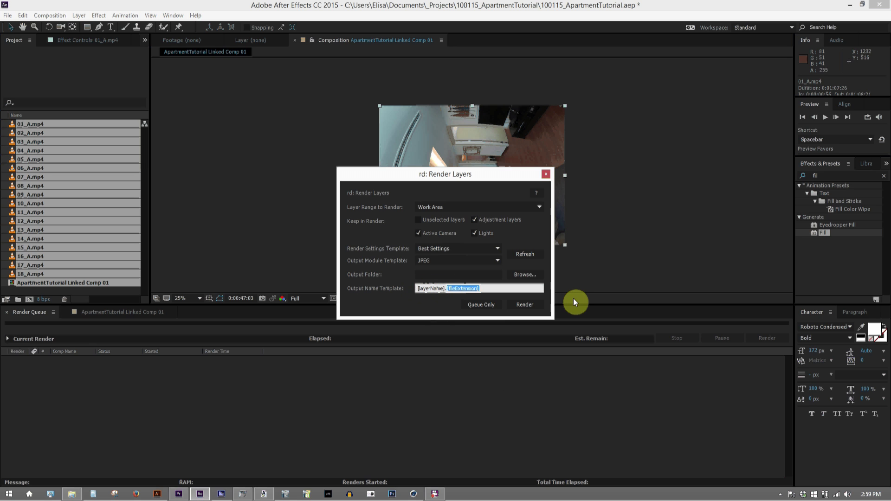
{"action": "key", "text": "BackSpace"}
{"action": "key", "text": "BackSpace"}
{"action": "type", "text": "_[####]"}
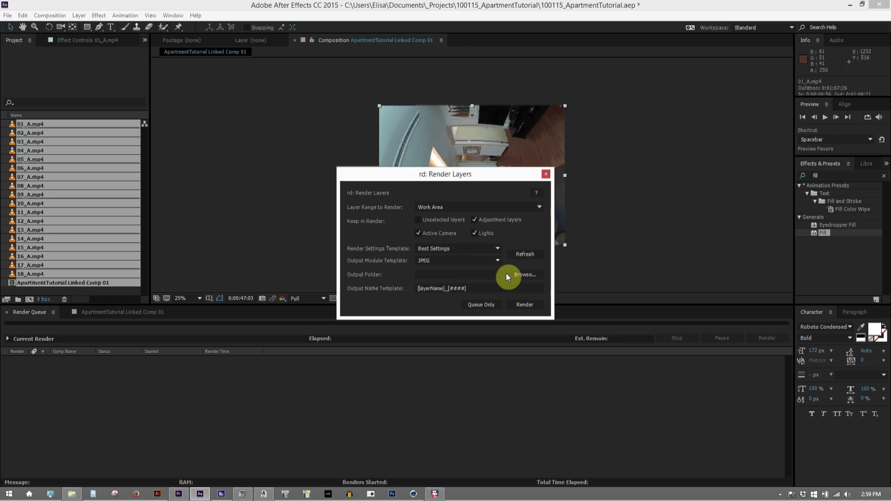
- Choose the project's TestFrames folder as the output folder, add the layers to the render queue without rendering, and close the script dialog
{"action": "left_click", "coordinate": [524, 274]}
{"action": "key", "text": "Return"}
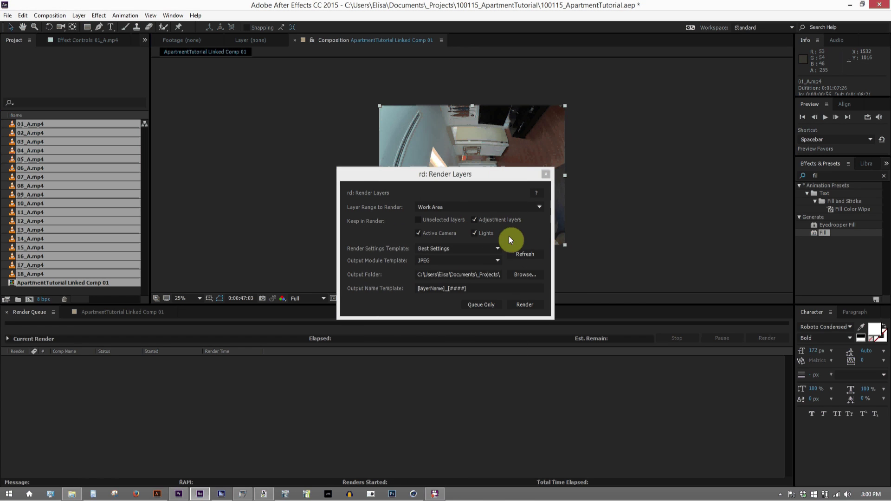
{"action": "left_click", "coordinate": [475, 304]}
{"action": "left_click", "coordinate": [545, 175]}
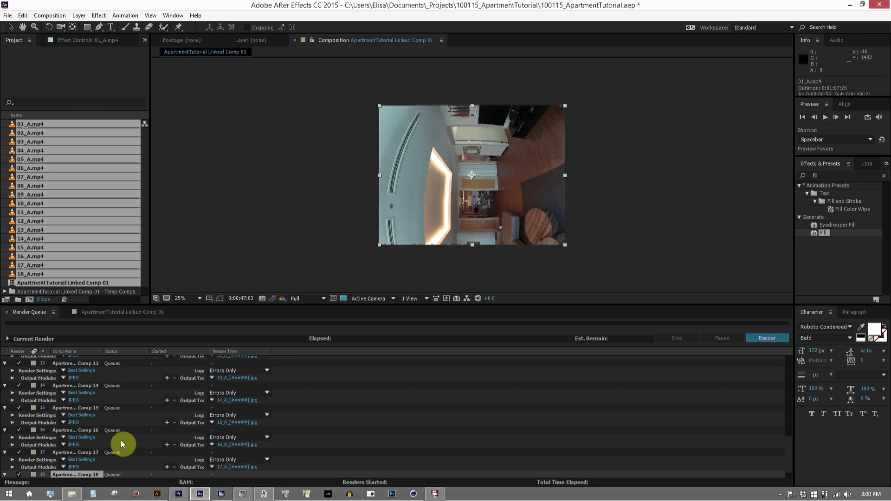
- Check the queued JPEG output names from the first item on and render the whole queue
{"action": "scroll", "coordinate": [121, 445], "scroll_direction": "up", "scroll_amount": 10}
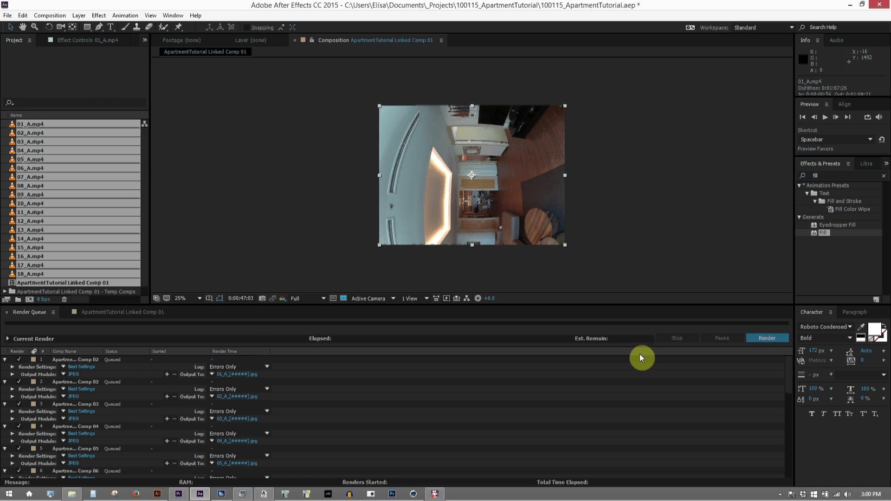
{"action": "left_click", "coordinate": [765, 338]}
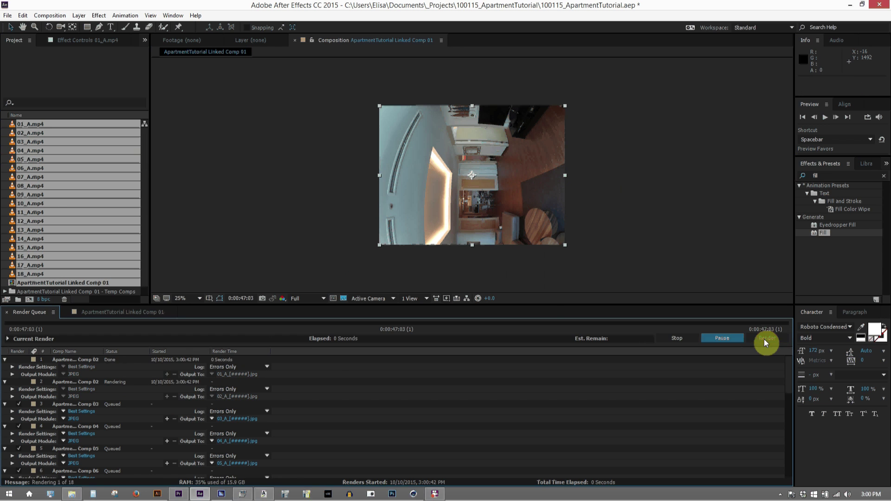
{"action": "scroll", "coordinate": [315, 373], "scroll_direction": "down", "scroll_amount": 10}
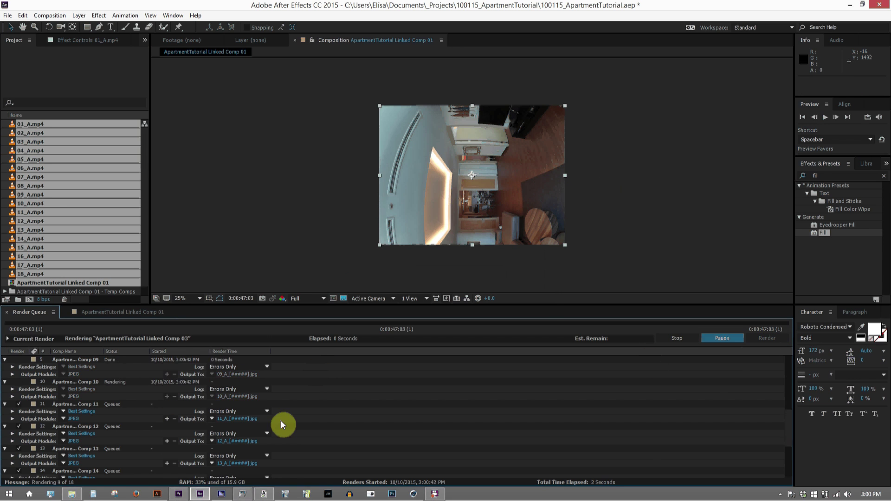
- Switch to the TestFrames folder in File Explorer and examine the rendered frames of all the cameras
{"action": "key", "text": "alt+Tab"}
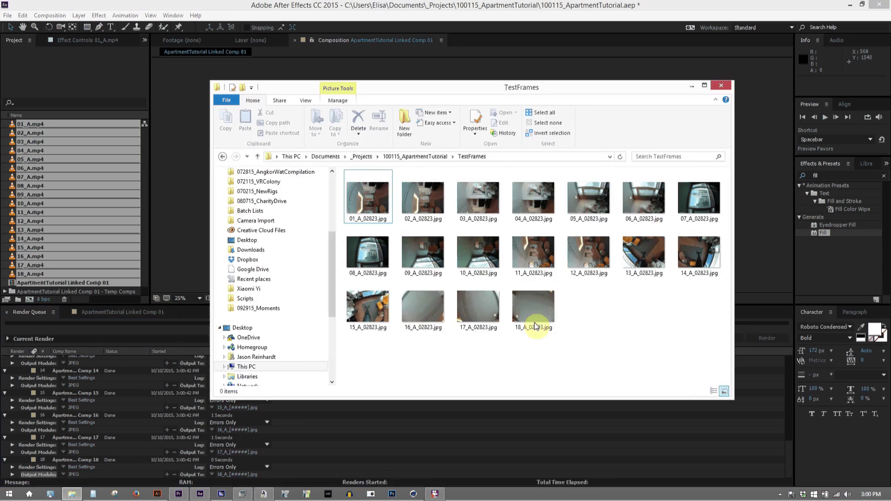
{"action": "left_click_drag", "start_coordinate": [358, 343], "coordinate": [648, 168]}
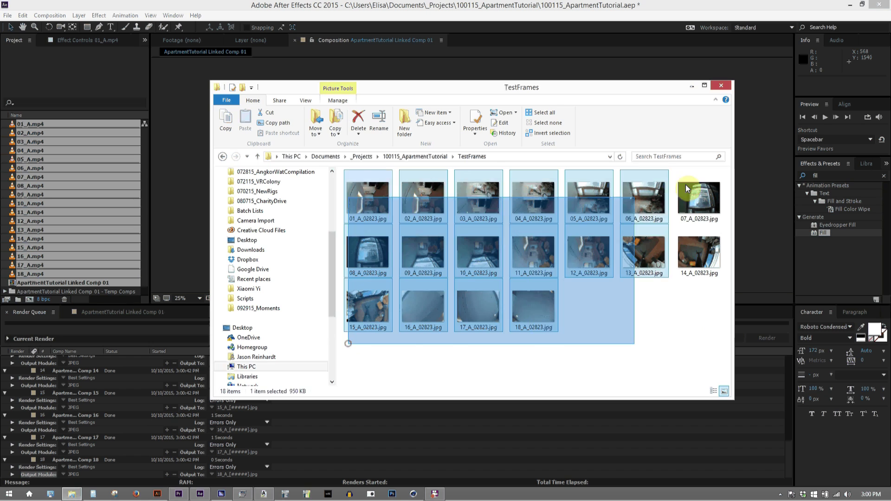
{"action": "left_click", "coordinate": [393, 361]}
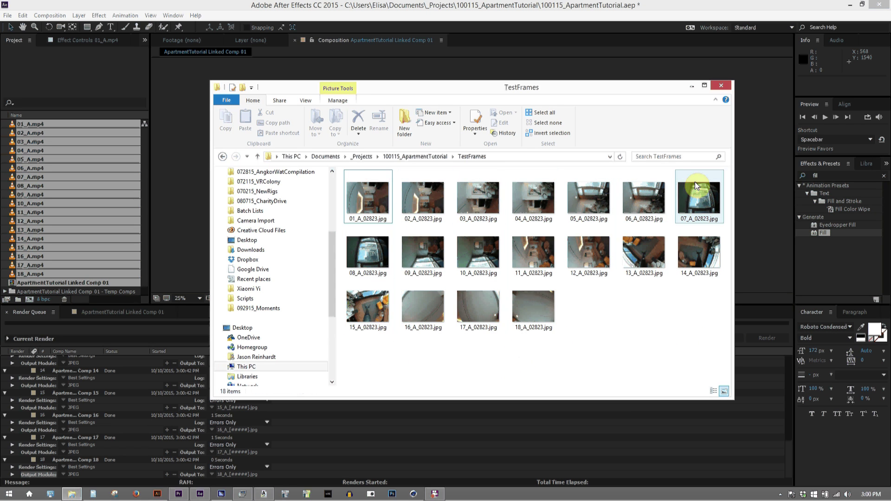
{"action": "key", "text": "Down"}
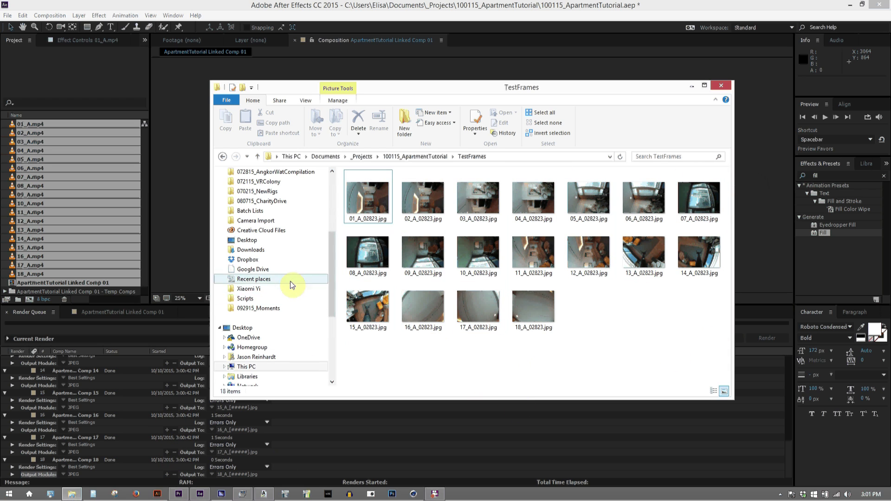
{"action": "left_click_drag", "start_coordinate": [355, 363], "coordinate": [702, 223]}
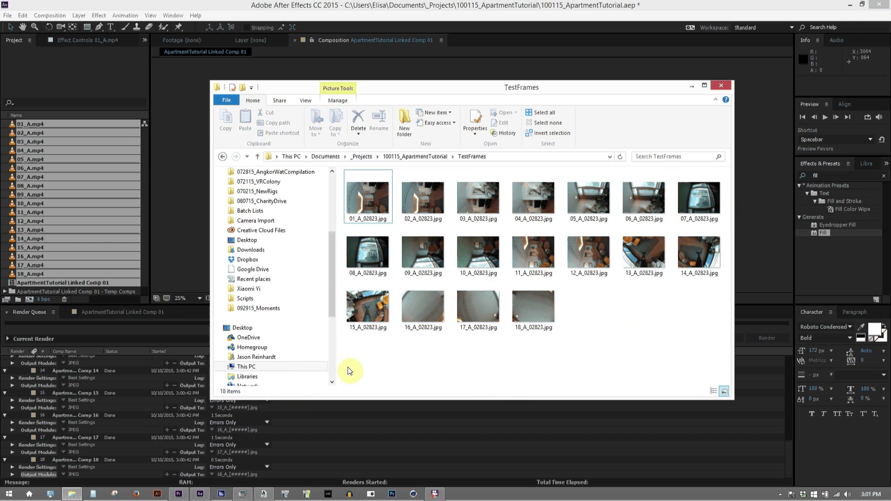
{"action": "left_click_drag", "start_coordinate": [346, 370], "coordinate": [686, 171]}
{"action": "left_click", "coordinate": [636, 330]}
- Switch to PTGui Pro and load all JPEG frames from 100115_ApartmentTutorial\TestFrames, dismissing the camera and lens data request
{"action": "mouse_move", "coordinate": [242, 495]}
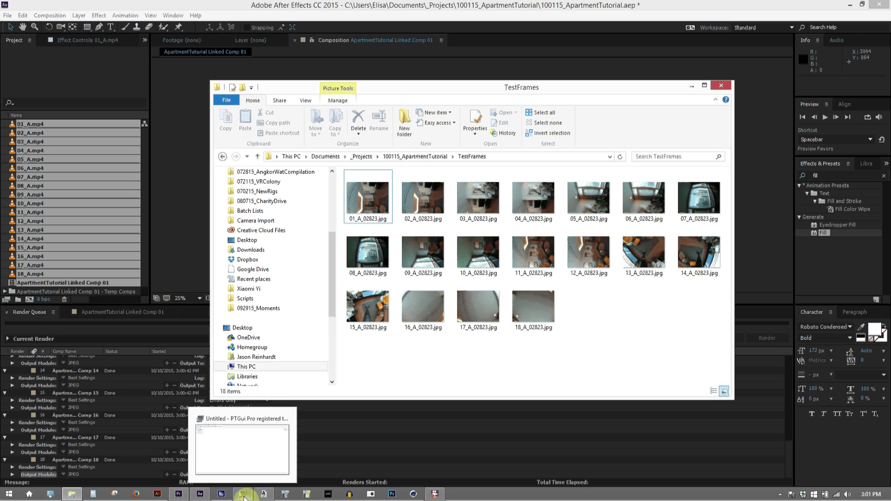
{"action": "left_click", "coordinate": [242, 494]}
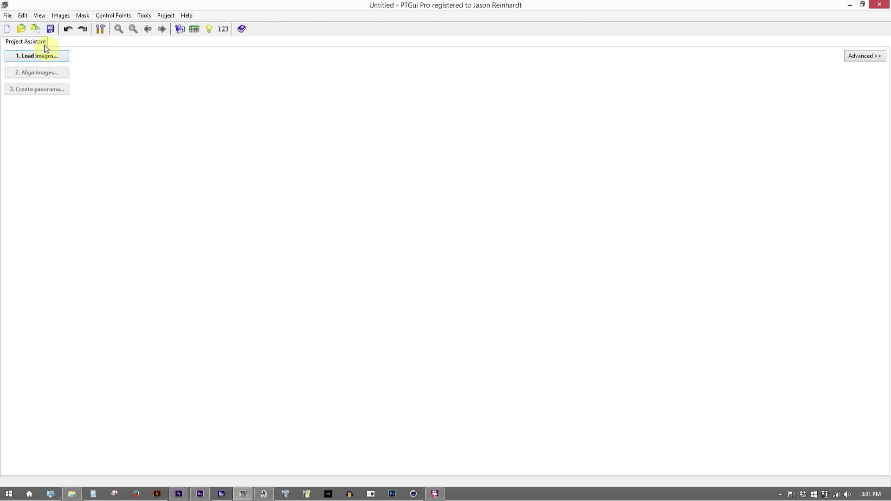
{"action": "left_click", "coordinate": [29, 57]}
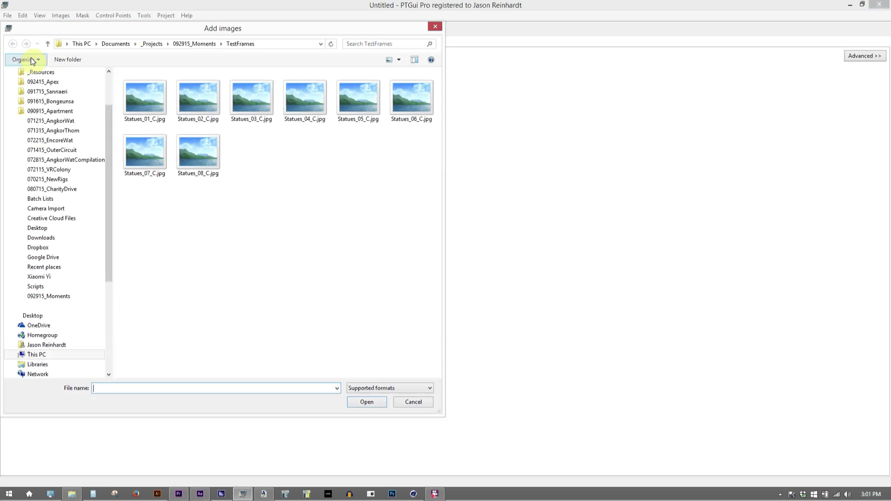
{"action": "left_click", "coordinate": [151, 44]}
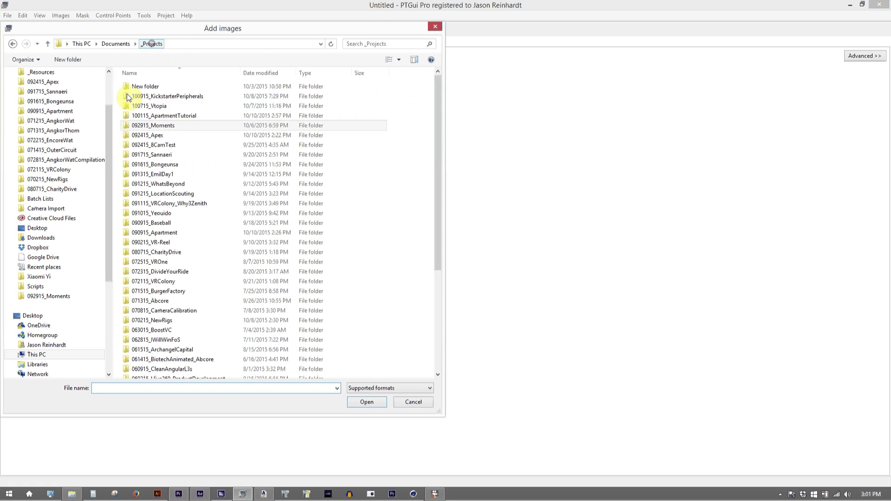
{"action": "double_click", "coordinate": [168, 117]}
{"action": "double_click", "coordinate": [154, 107]}
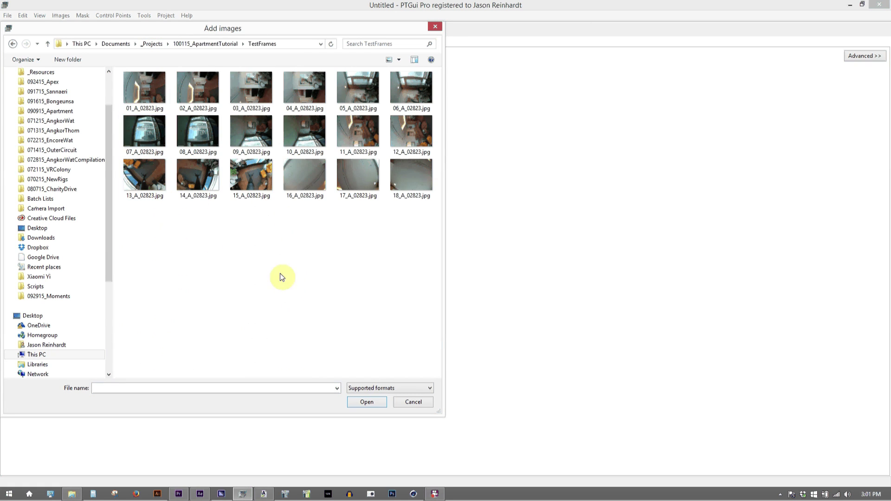
{"action": "key", "text": "ctrl+a"}
{"action": "left_click", "coordinate": [368, 402]}
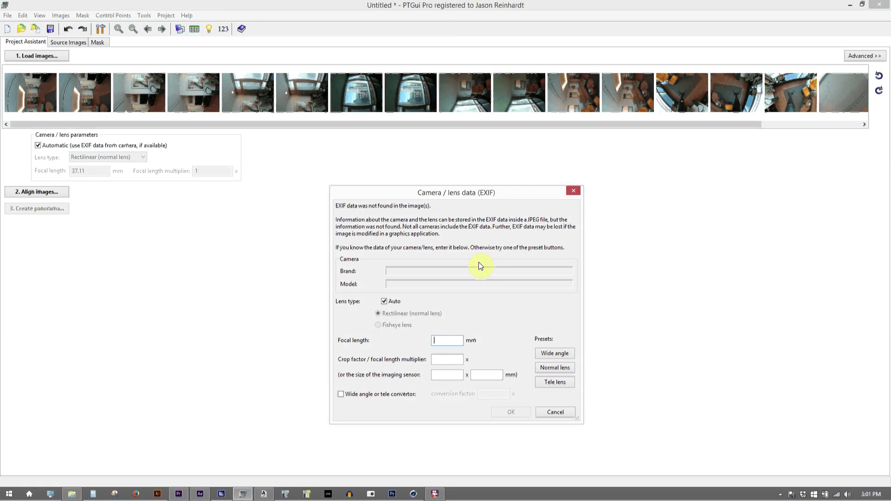
{"action": "left_click", "coordinate": [556, 412]}
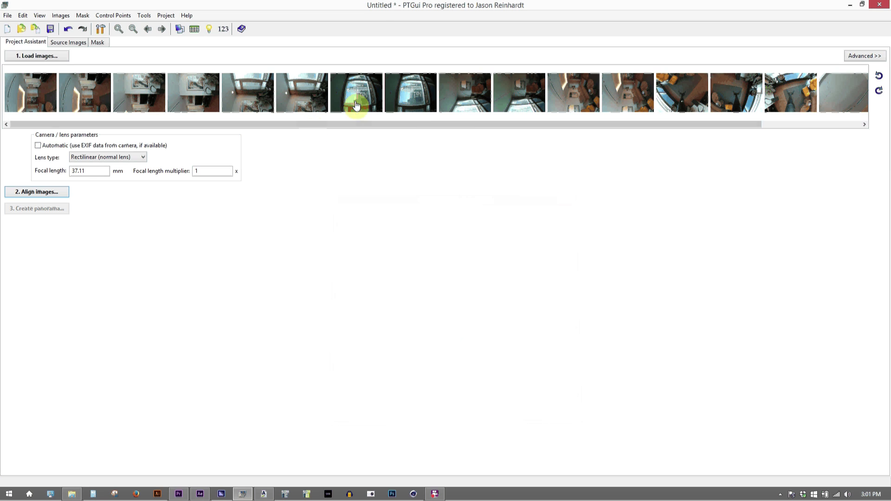
- Apply the template Template_18cam_091415 to the loaded images and open the Panorama Editor to preview the stitch
{"action": "left_click", "coordinate": [8, 16]}
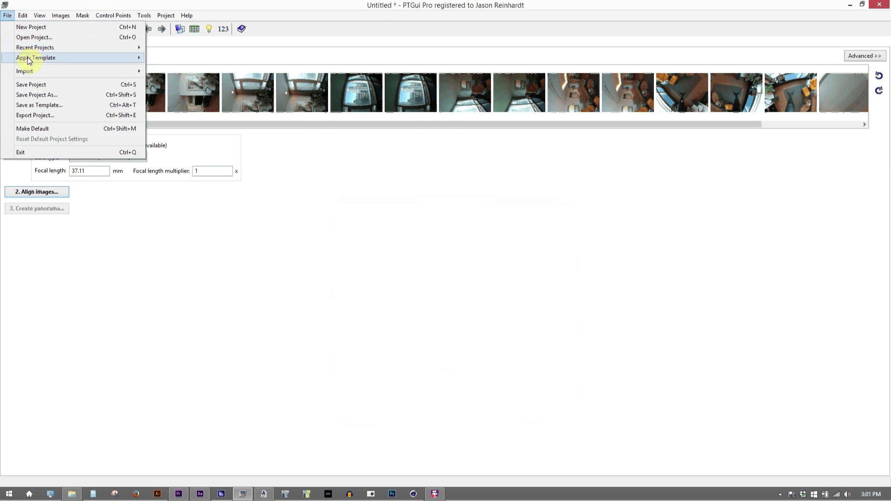
{"action": "mouse_move", "coordinate": [28, 58]}
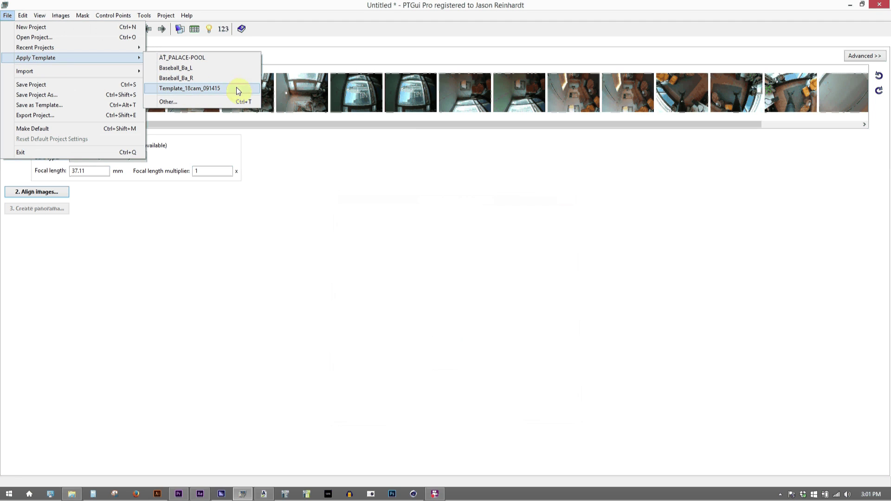
{"action": "left_click", "coordinate": [185, 90]}
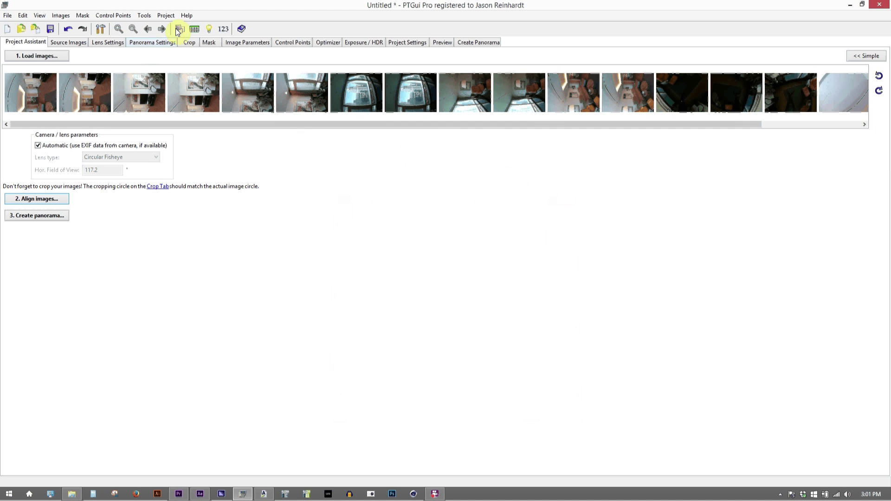
{"action": "left_click", "coordinate": [144, 15]}
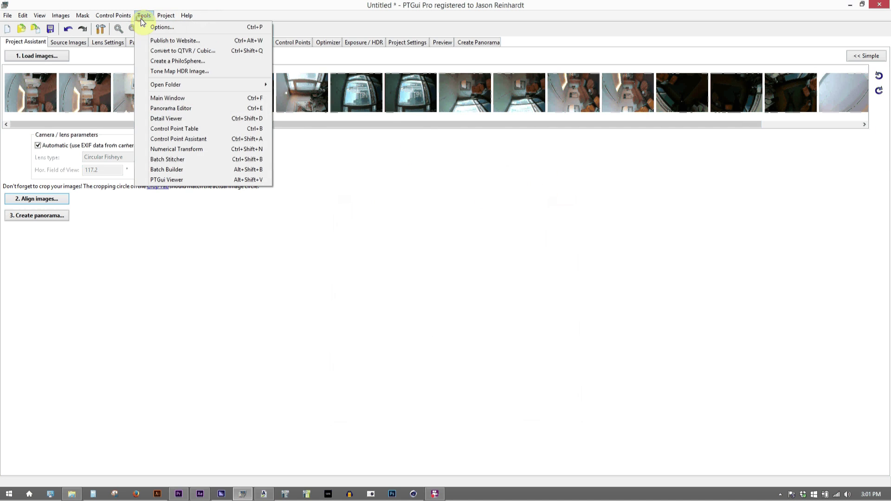
{"action": "left_click", "coordinate": [176, 112]}
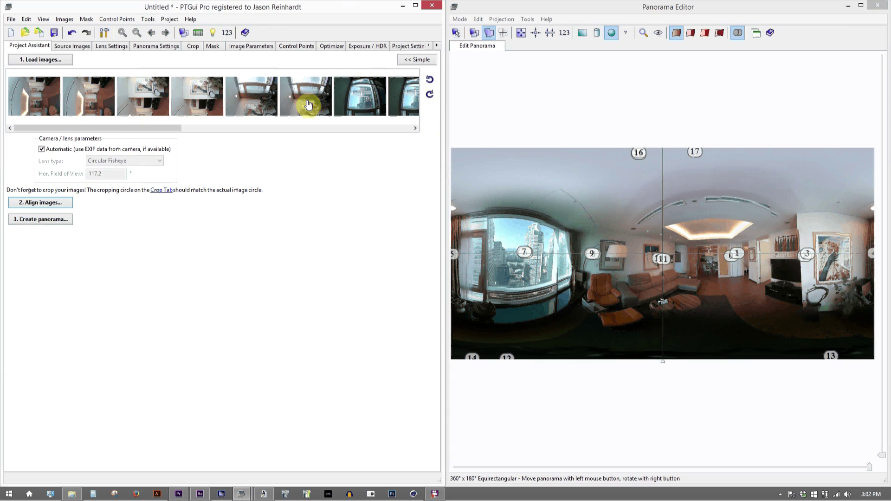
- Run the automatic exposure and color optimization on the panorama and set the fine-tune exposure to 0.52
{"action": "left_click", "coordinate": [361, 49]}
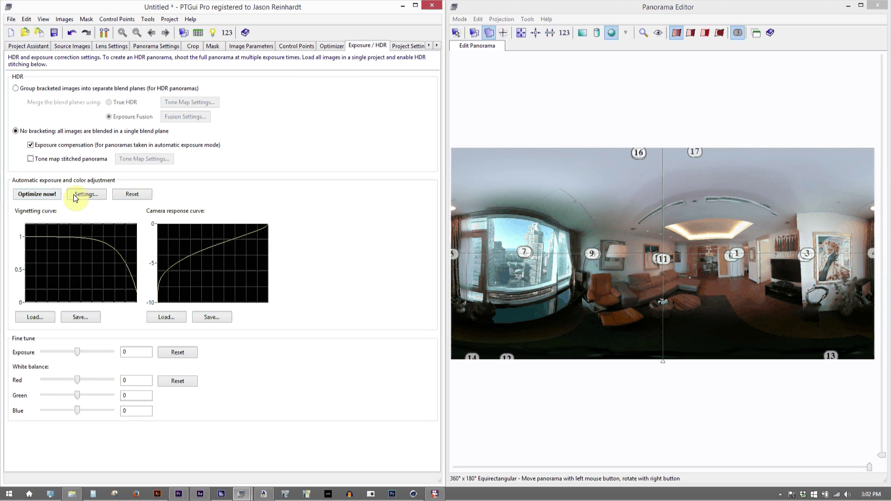
{"action": "left_click", "coordinate": [37, 194]}
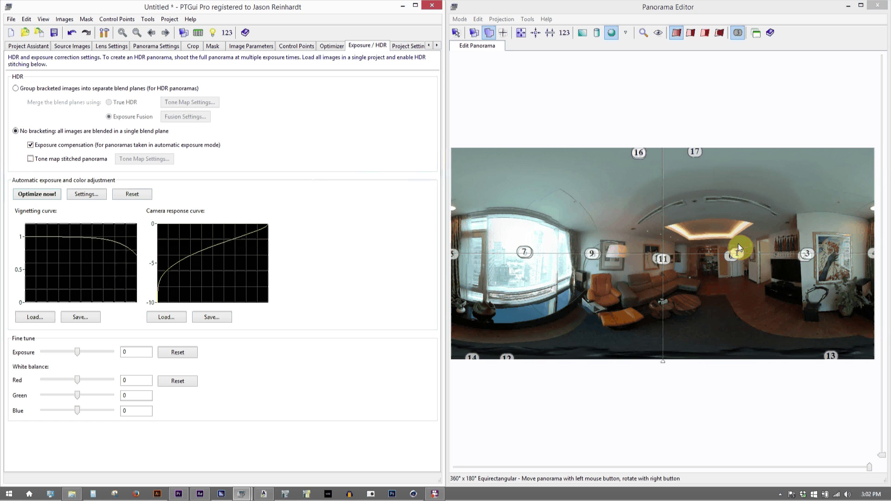
{"action": "left_click", "coordinate": [79, 352]}
{"action": "left_click_drag", "start_coordinate": [78, 352], "coordinate": [85, 352]}
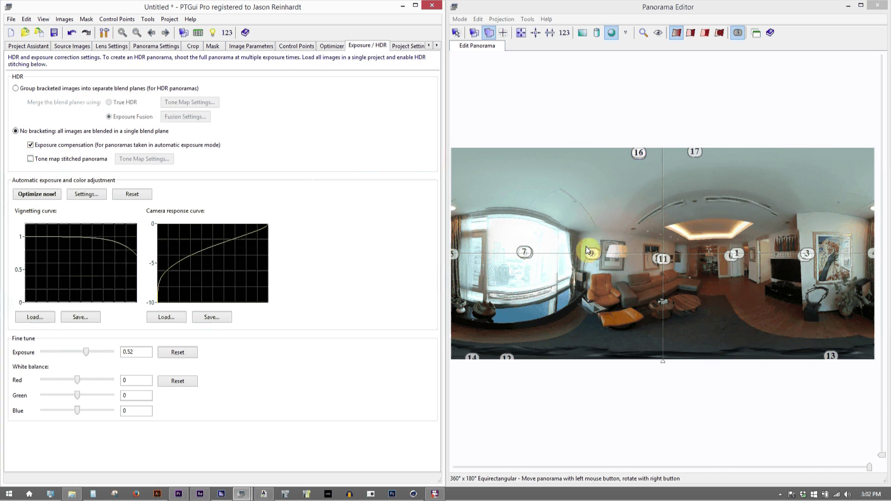
- Enable tone mapping of the stitched panorama and open the tone map settings
{"action": "left_click", "coordinate": [31, 159]}
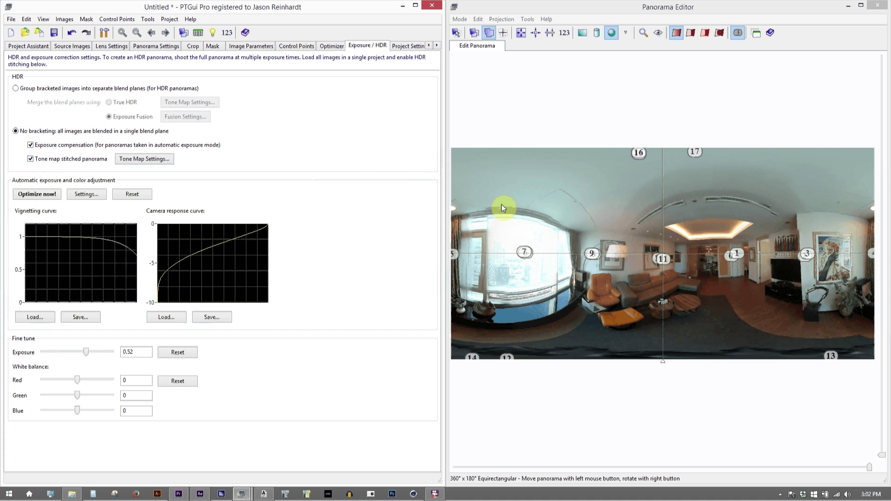
{"action": "left_click", "coordinate": [135, 160]}
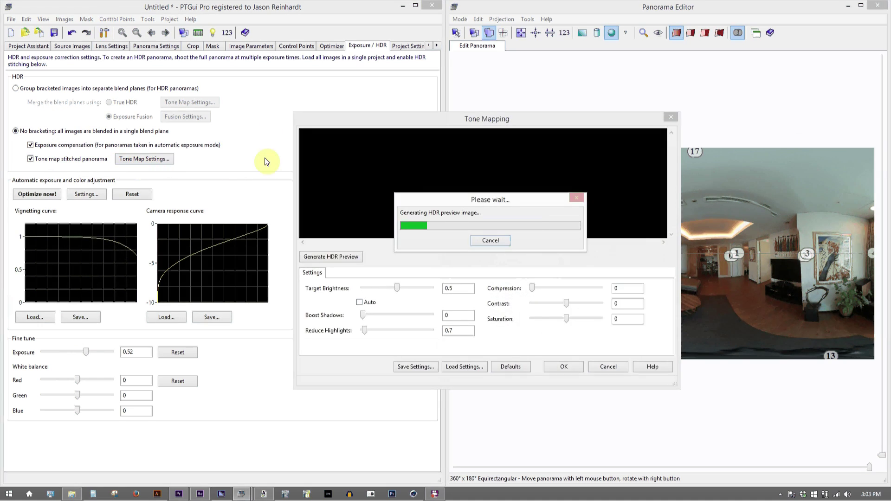
- Switch to the TestFrames folder and open 08_A_02823.jpg to examine the window's exposure in the source frame
{"action": "left_click", "coordinate": [69, 494]}
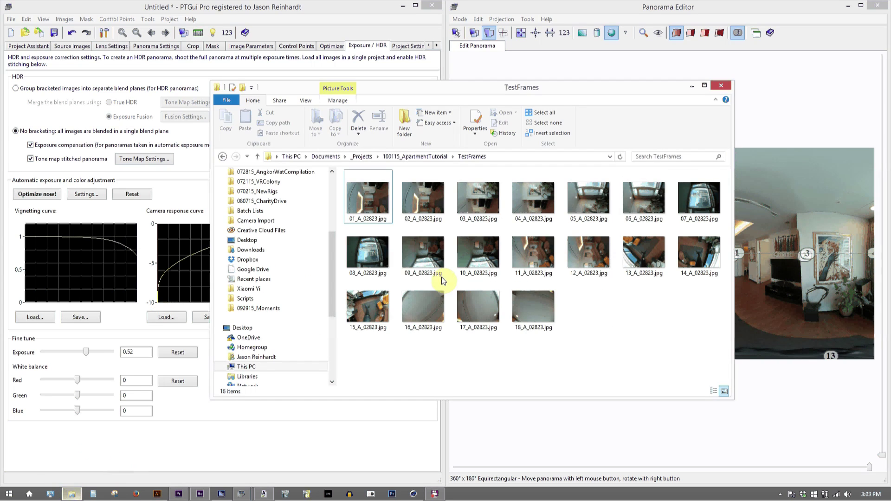
{"action": "double_click", "coordinate": [368, 253]}
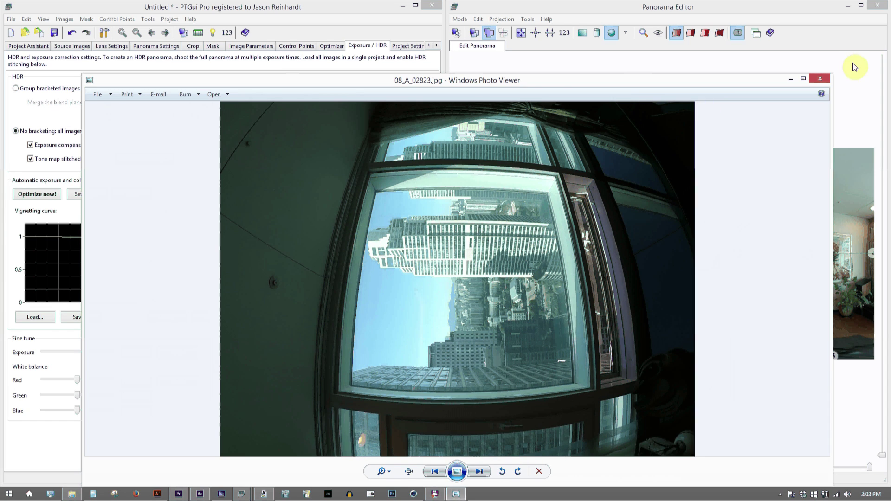
- Close the source photo, compare Reduce Highlights values of 0, 1, 2 and 3 in the tone map settings, and apply 2.5
{"action": "left_click", "coordinate": [819, 79]}
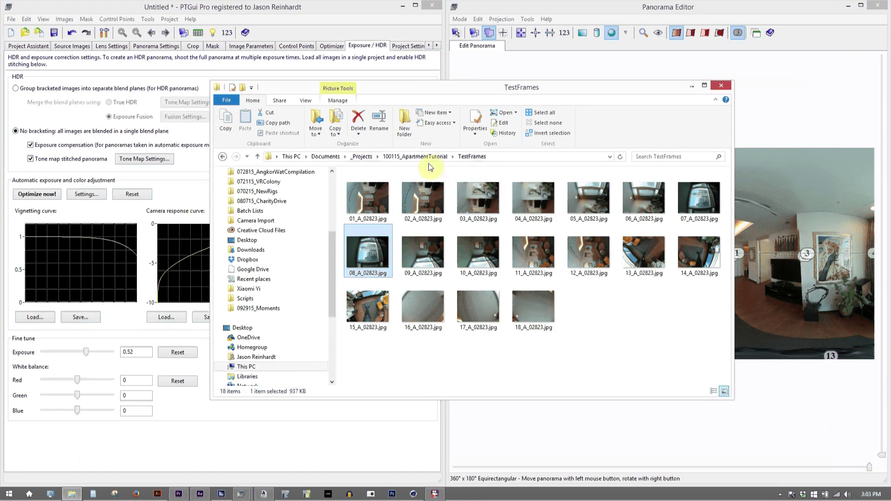
{"action": "left_click", "coordinate": [156, 161]}
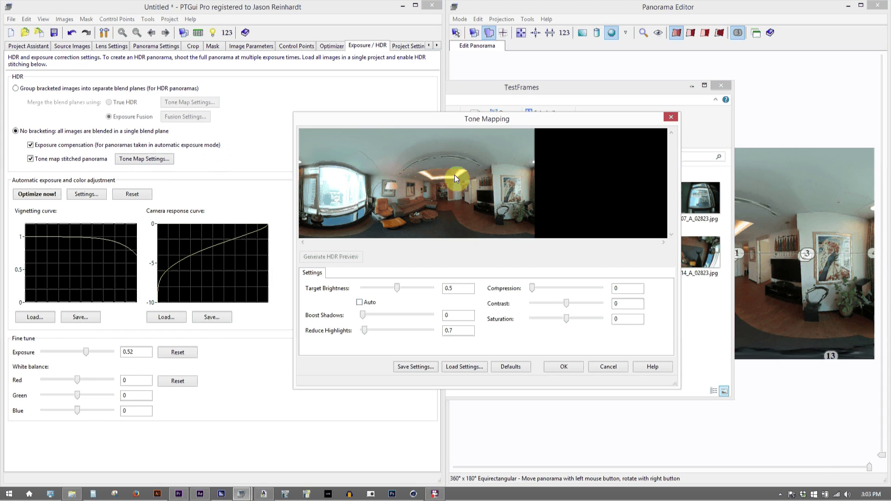
{"action": "double_click", "coordinate": [465, 330]}
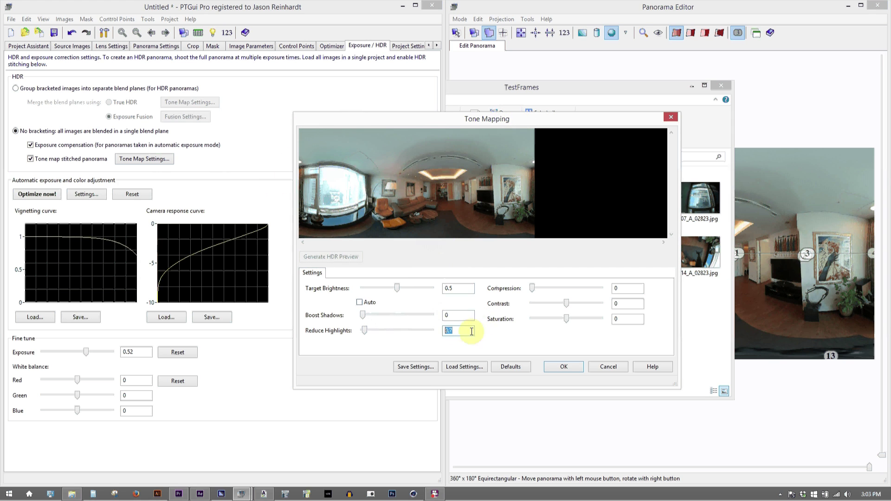
{"action": "left_click_drag", "start_coordinate": [468, 332], "coordinate": [418, 331]}
{"action": "type", "text": "0"}
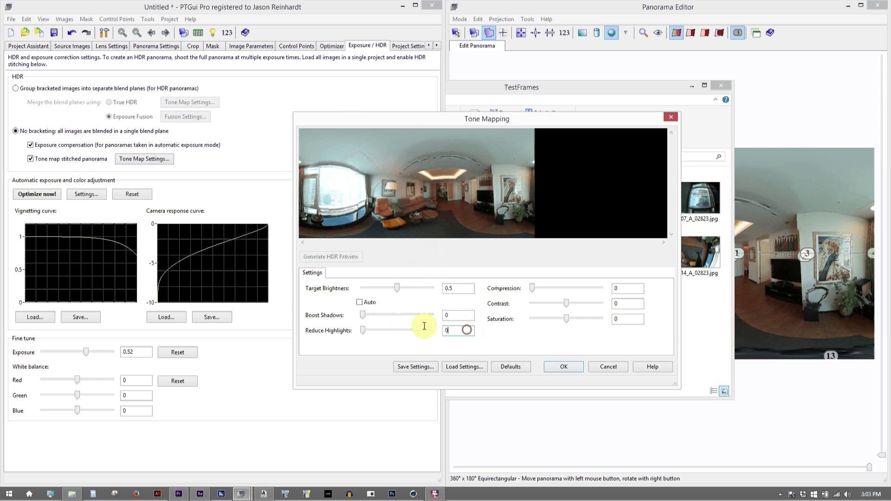
{"action": "double_click", "coordinate": [456, 331]}
{"action": "type", "text": "1"}
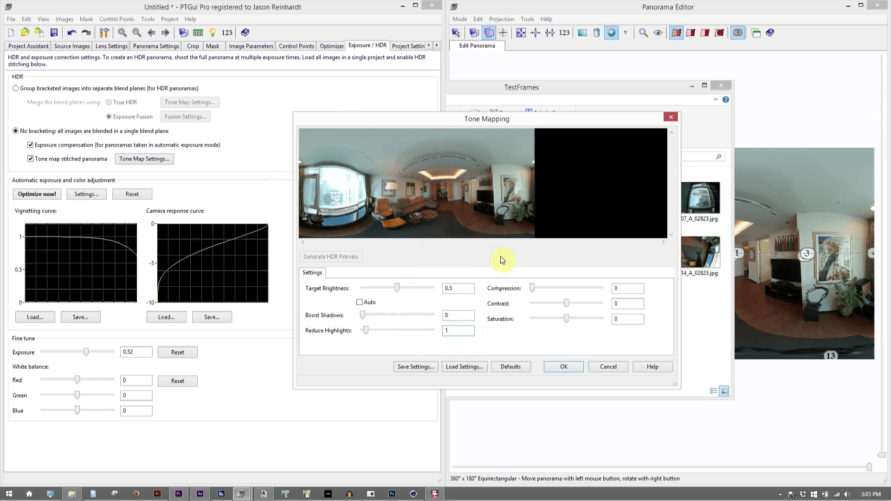
{"action": "double_click", "coordinate": [466, 330]}
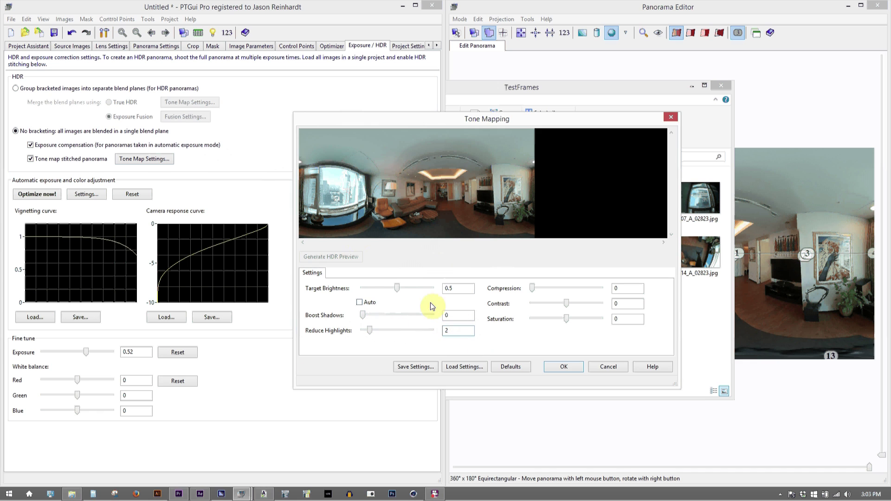
{"action": "left_click", "coordinate": [386, 330]}
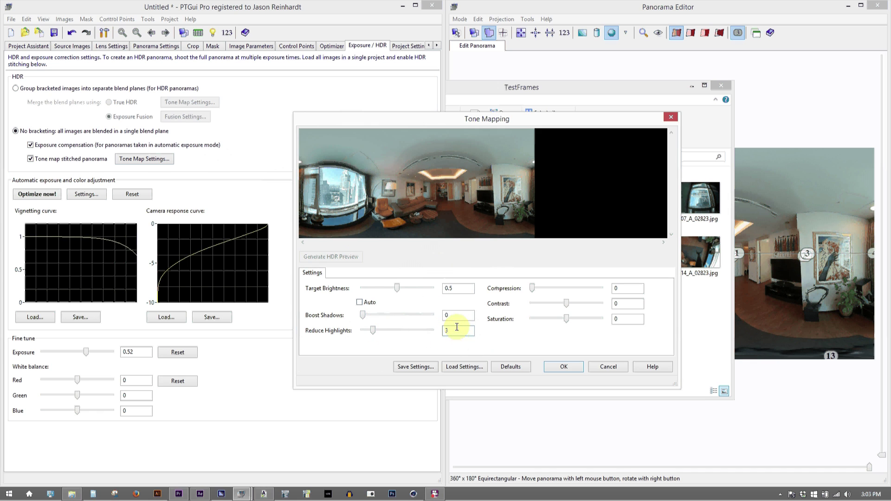
{"action": "double_click", "coordinate": [463, 334]}
{"action": "type", "text": "2.5"}
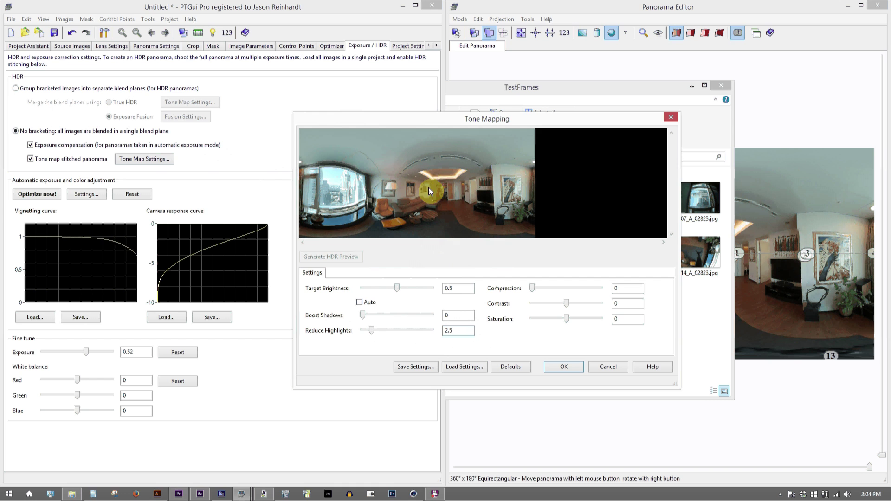
{"action": "left_click", "coordinate": [569, 367]}
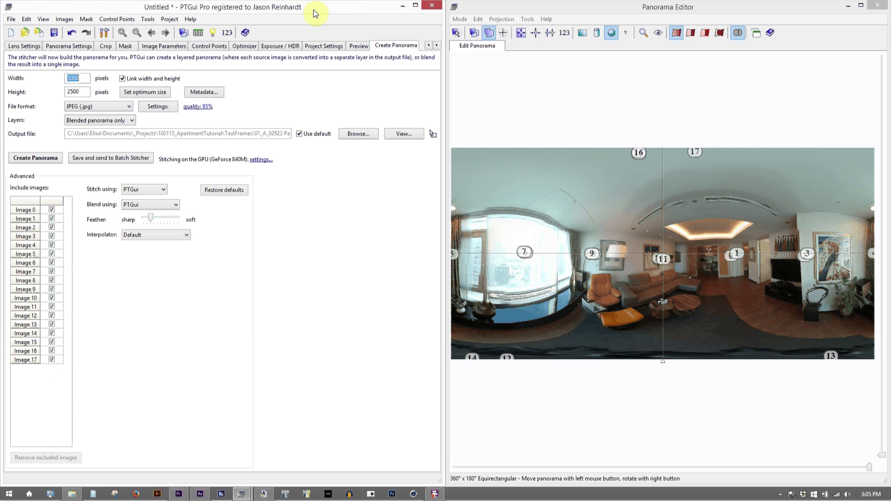
- Exclude images 1, 3, 5, 7, 9 and 11 from the panorama and show the seam lines in the Panorama Editor
{"action": "left_click", "coordinate": [51, 212]}
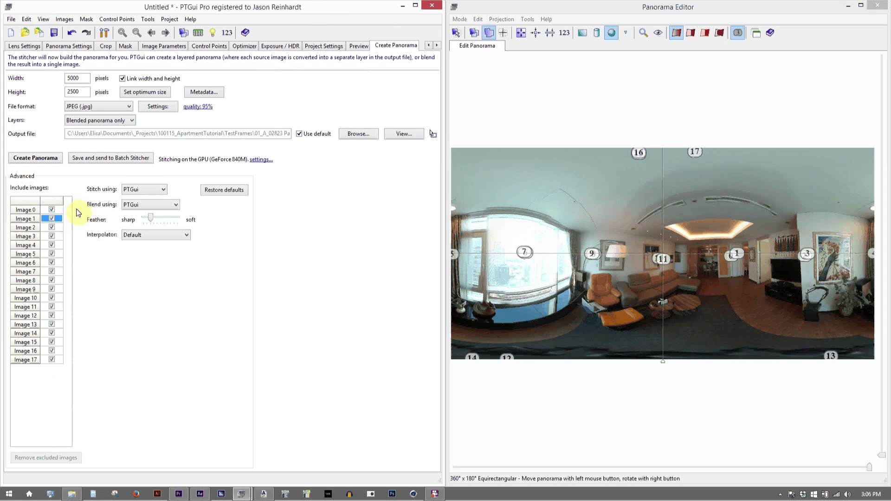
{"action": "left_click", "coordinate": [51, 219]}
{"action": "left_click", "coordinate": [52, 237]}
{"action": "left_click", "coordinate": [52, 255]}
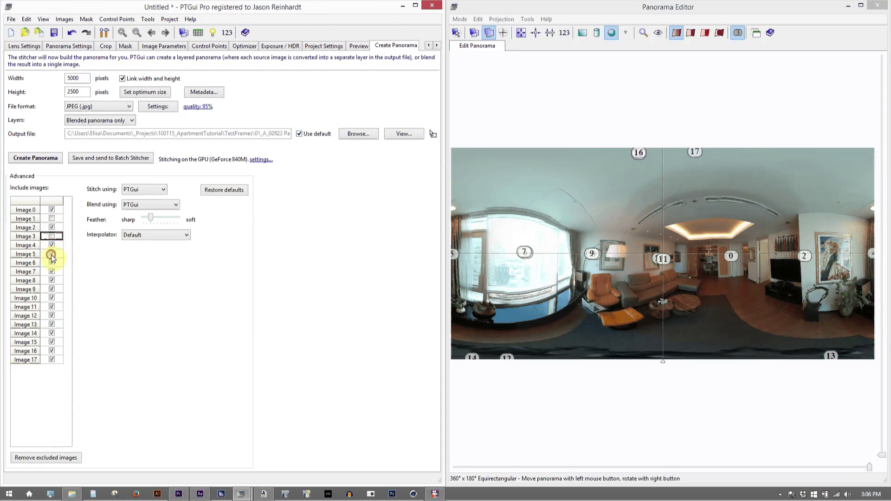
{"action": "left_click", "coordinate": [51, 272]}
{"action": "left_click", "coordinate": [51, 289]}
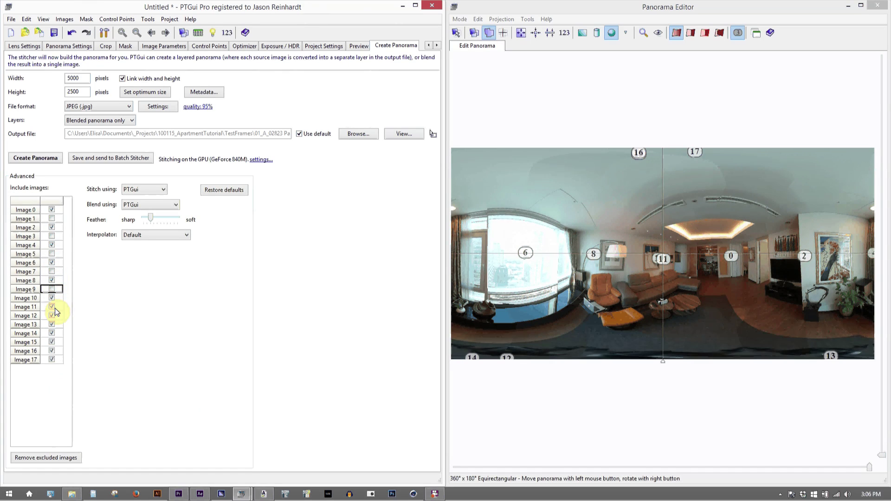
{"action": "left_click", "coordinate": [52, 307]}
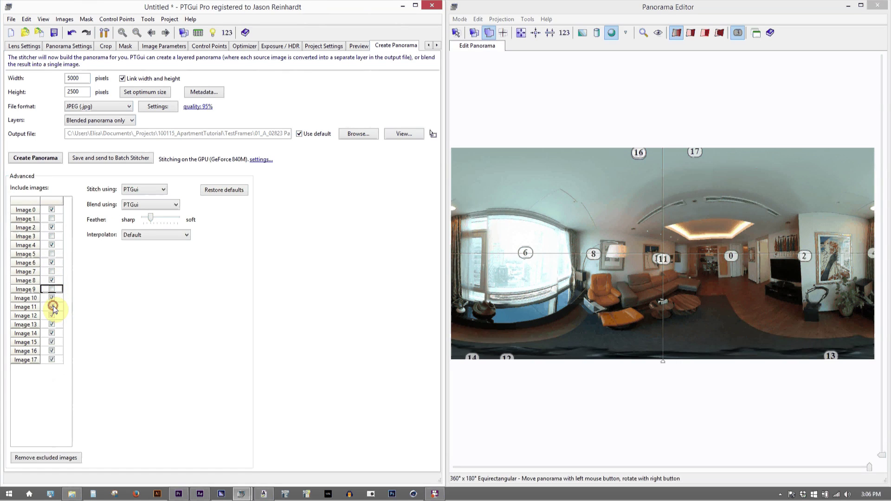
{"action": "left_click", "coordinate": [710, 33]}
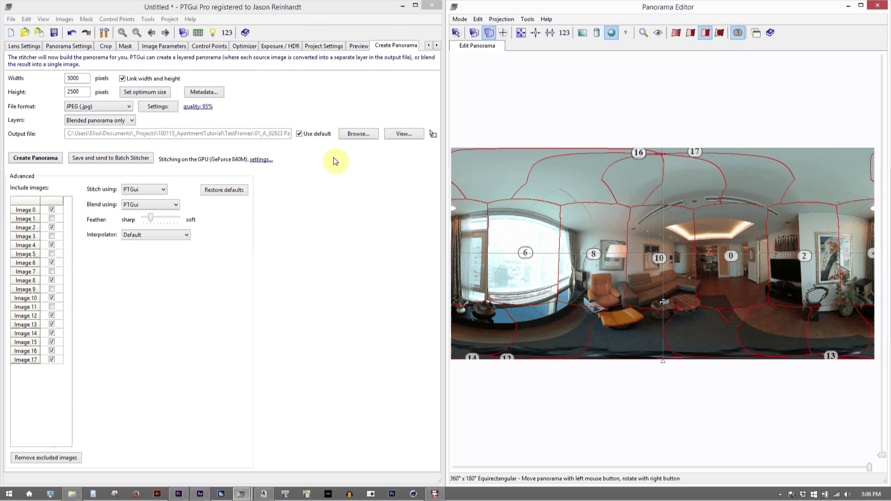
- Load the mask L.png from the _Resources folder onto source images 12 through 17
{"action": "left_click", "coordinate": [29, 46]}
{"action": "left_click", "coordinate": [428, 45]}
{"action": "left_click", "coordinate": [429, 45]}
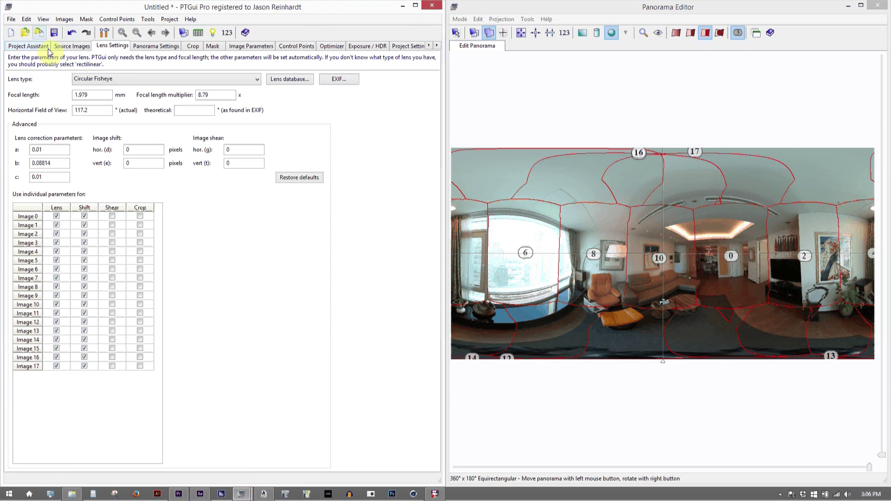
{"action": "left_click", "coordinate": [73, 46]}
{"action": "left_click_drag", "start_coordinate": [434, 183], "coordinate": [420, 389]}
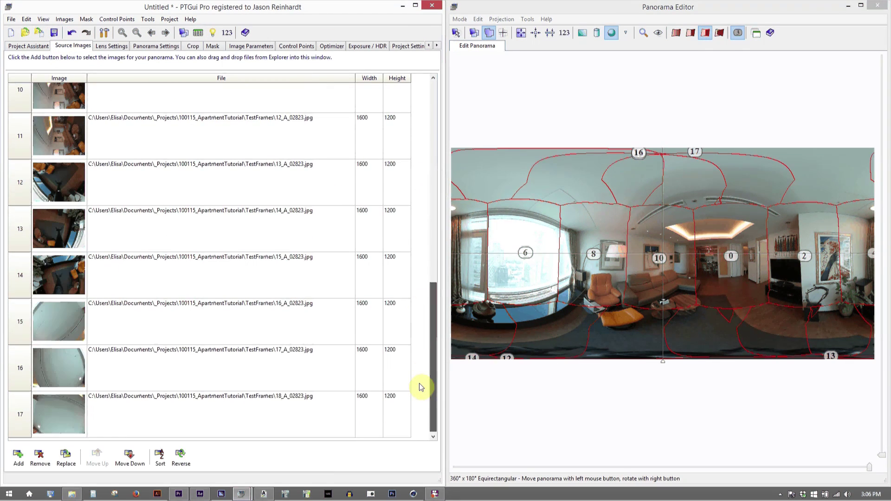
{"action": "left_click", "coordinate": [166, 181]}
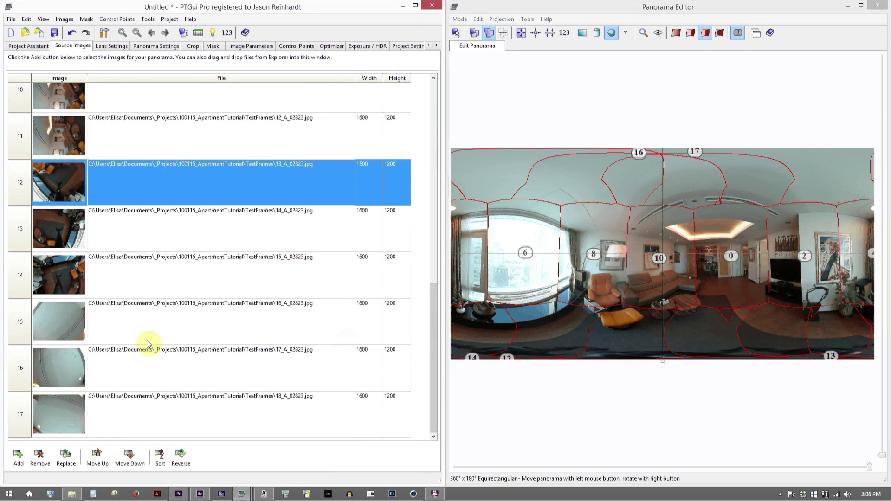
{"action": "left_click", "coordinate": [156, 426], "text": "shift"}
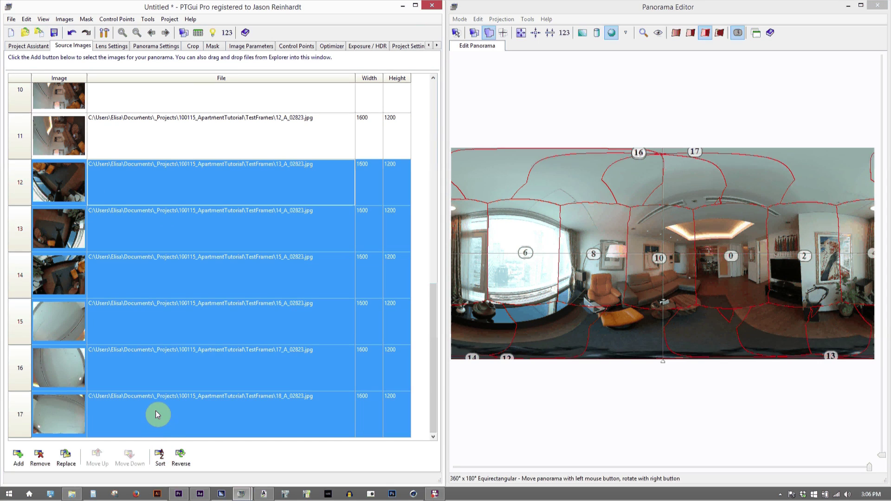
{"action": "right_click", "coordinate": [156, 410]}
{"action": "left_click", "coordinate": [181, 383]}
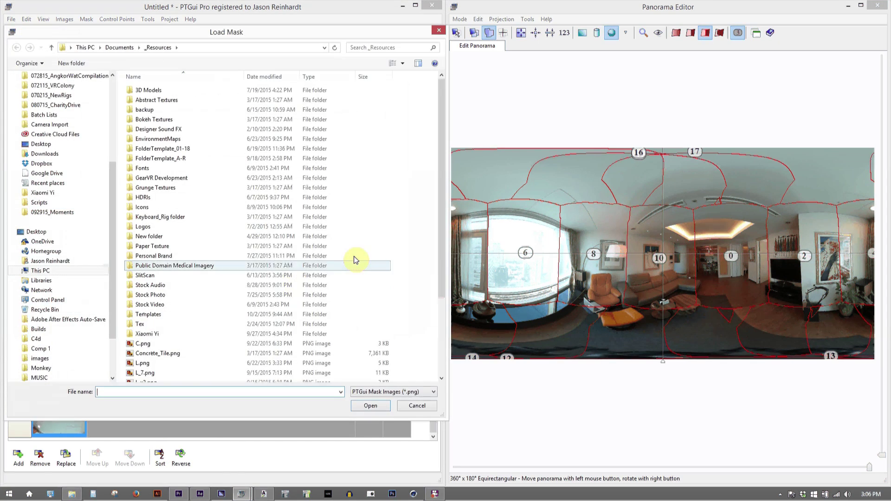
{"action": "left_click_drag", "start_coordinate": [442, 251], "coordinate": [439, 325]}
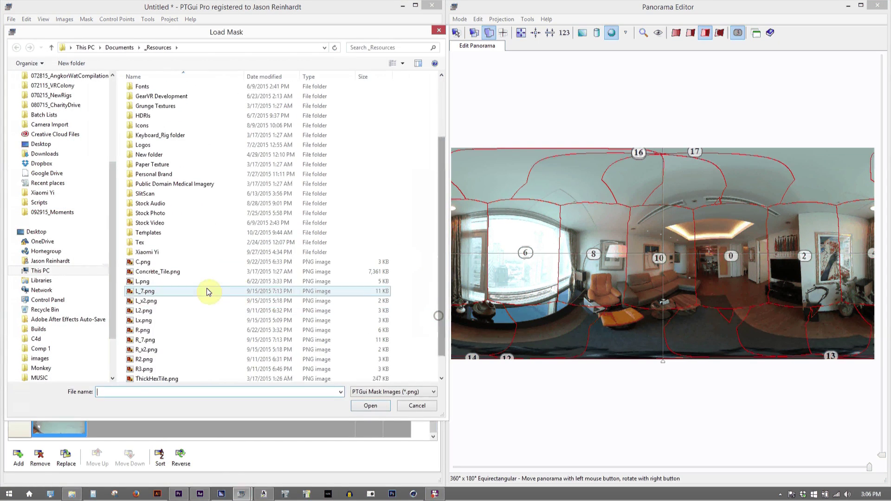
{"action": "double_click", "coordinate": [193, 282]}
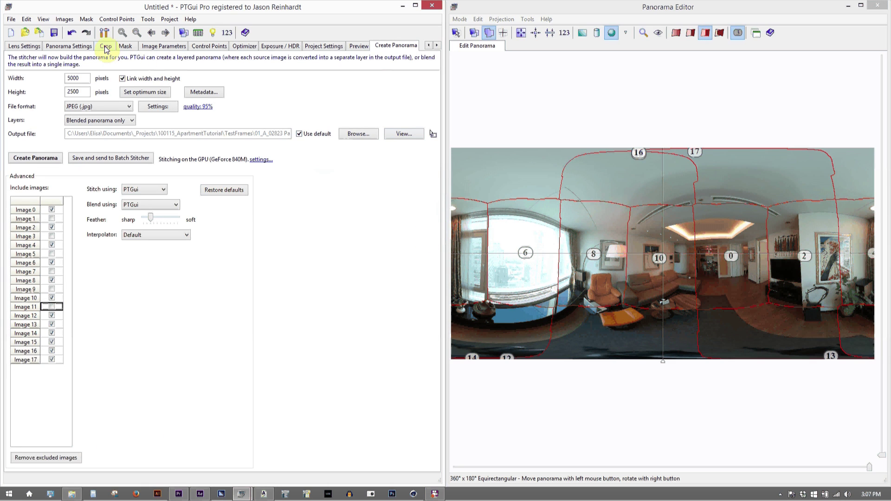
- Review the masked source images, return to the panorama output settings, and hide the seam lines in the Panorama Editor
{"action": "left_click", "coordinate": [29, 45]}
{"action": "left_click", "coordinate": [429, 45]}
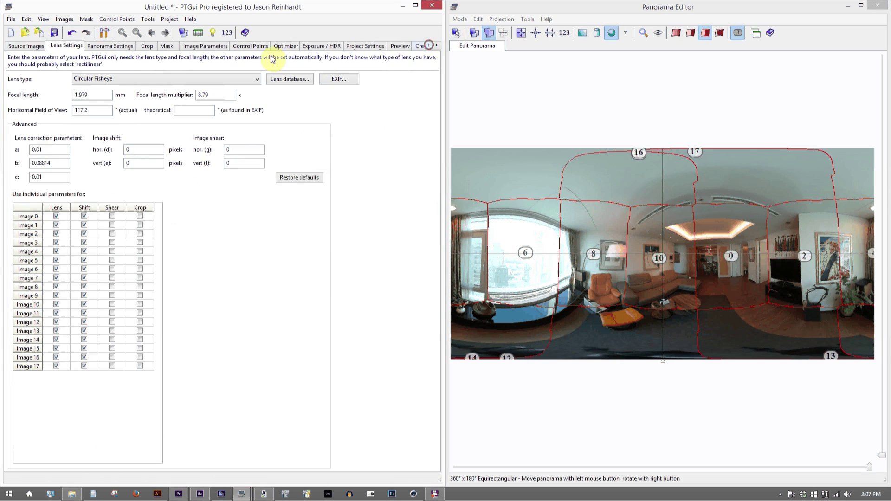
{"action": "left_click", "coordinate": [42, 46]}
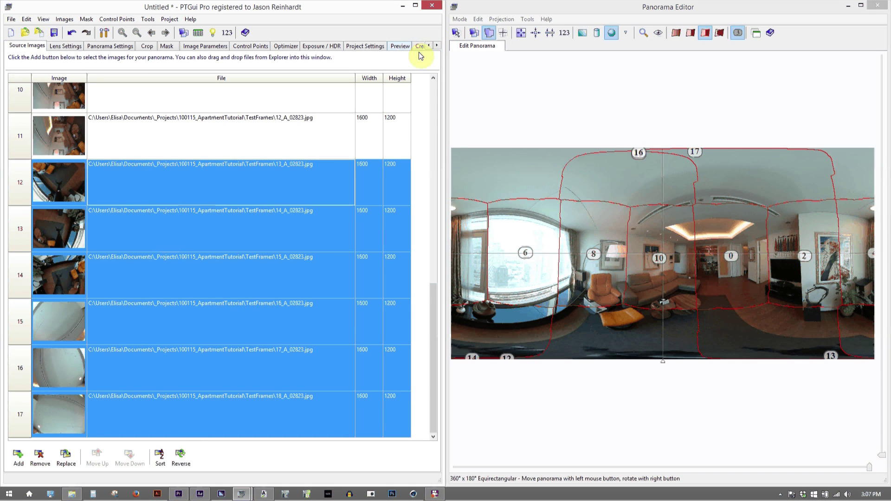
{"action": "left_click", "coordinate": [432, 44]}
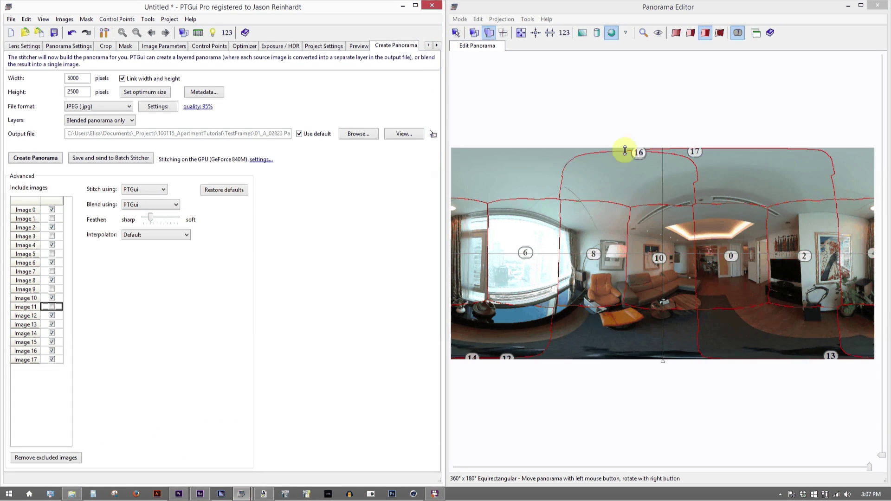
{"action": "left_click", "coordinate": [676, 32]}
{"action": "left_click", "coordinate": [300, 302]}
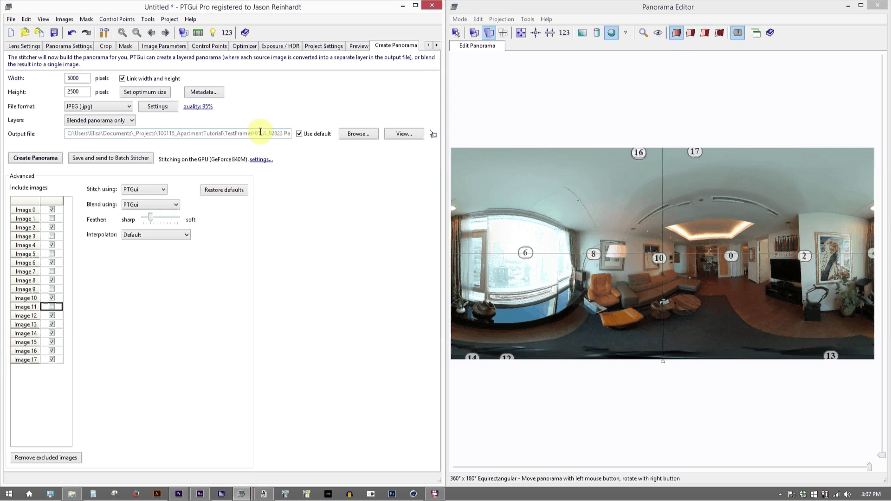
- Browse for the panorama's output location and create and open a folder named TestPanos inside 100115_ApartmentTutorial
{"action": "left_click", "coordinate": [357, 135]}
{"action": "left_click", "coordinate": [209, 48]}
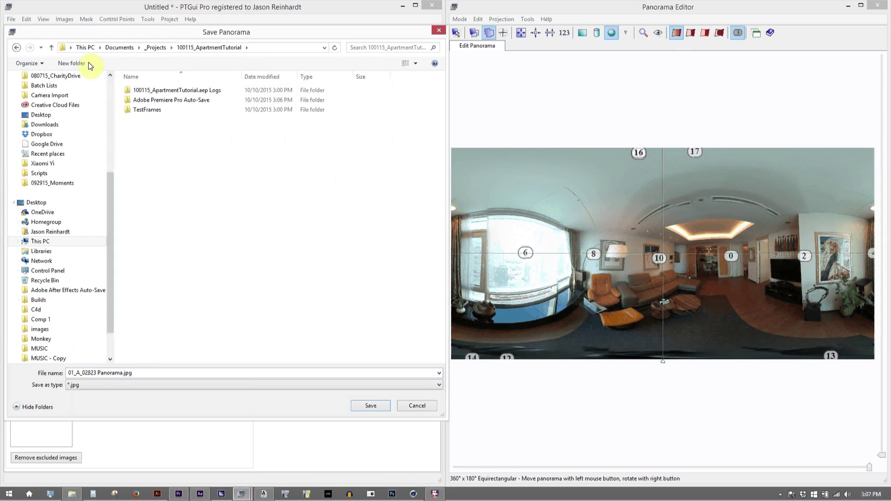
{"action": "type", "text": "Test(amp"}
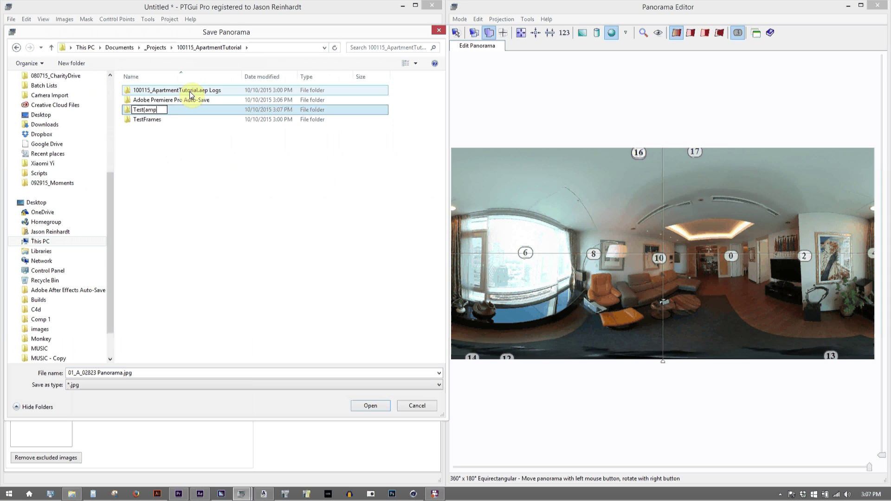
{"action": "key", "text": "BackSpace"}
{"action": "key", "text": "BackSpace"}
{"action": "key", "text": "BackSpace"}
{"action": "key", "text": "BackSpace"}
{"action": "type", "text": "Panos"}
{"action": "left_click", "coordinate": [186, 145]}
{"action": "left_click", "coordinate": [149, 119]}
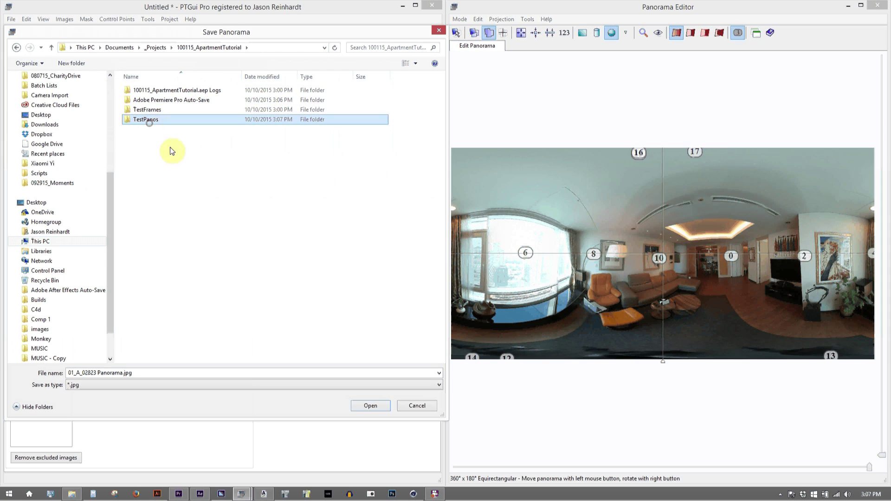
{"action": "double_click", "coordinate": [158, 121]}
- Name the output panorama file Apartment_A_L and save it as a JPG path in the TestPanos folder
{"action": "left_click", "coordinate": [82, 372]}
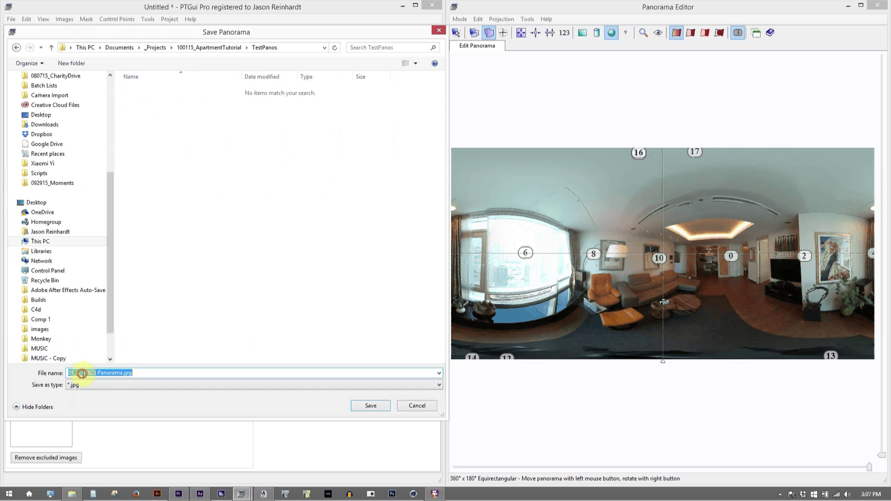
{"action": "mouse_move", "coordinate": [81, 372]}
{"action": "left_mouse_down"}
{"action": "mouse_move", "coordinate": [124, 376]}
{"action": "mouse_move", "coordinate": [74, 371]}
{"action": "left_mouse_up"}
{"action": "key", "text": "BackSpace"}
{"action": "type", "text": "Ap"}
{"action": "key", "text": "BackSpace"}
{"action": "key", "text": "BackSpace"}
{"action": "key", "text": "BackSpace"}
{"action": "key", "text": "BackSpace"}
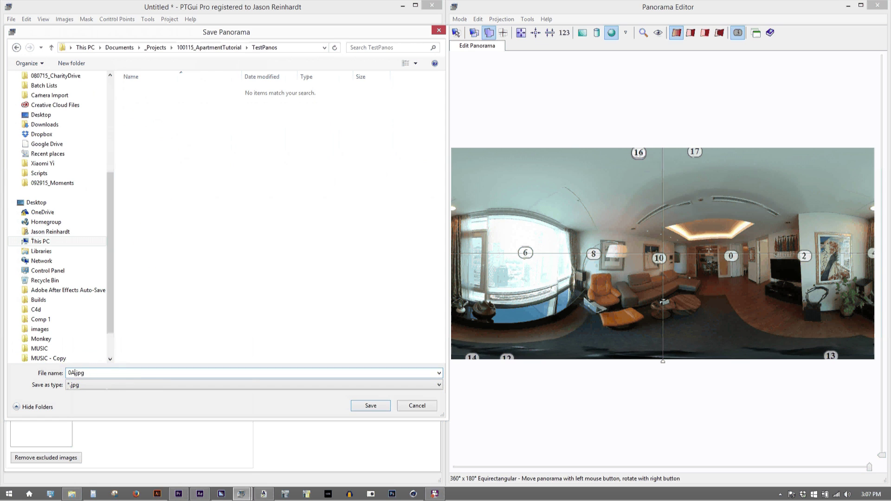
{"action": "type", "text": "Apartment_A_L"}
{"action": "left_click", "coordinate": [371, 406]}
- Set the panorama's width to 4096 pixels with linked height and create the panorama
{"action": "double_click", "coordinate": [76, 80]}
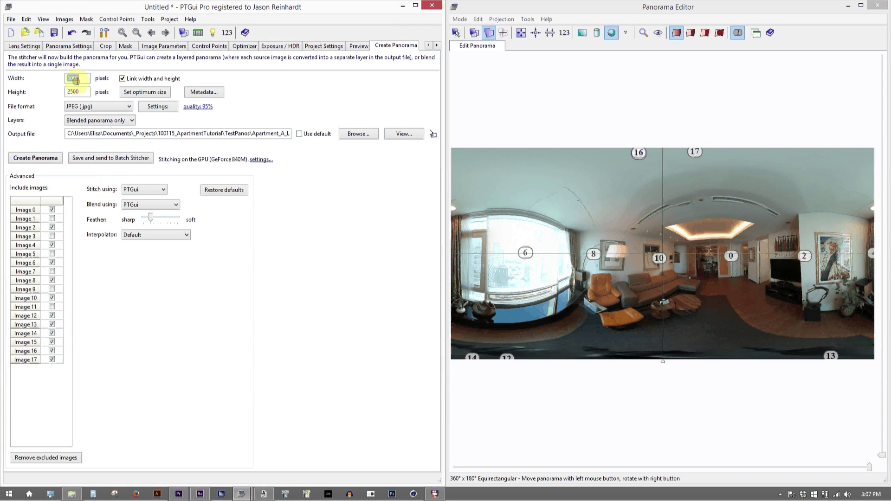
{"action": "type", "text": "4096"}
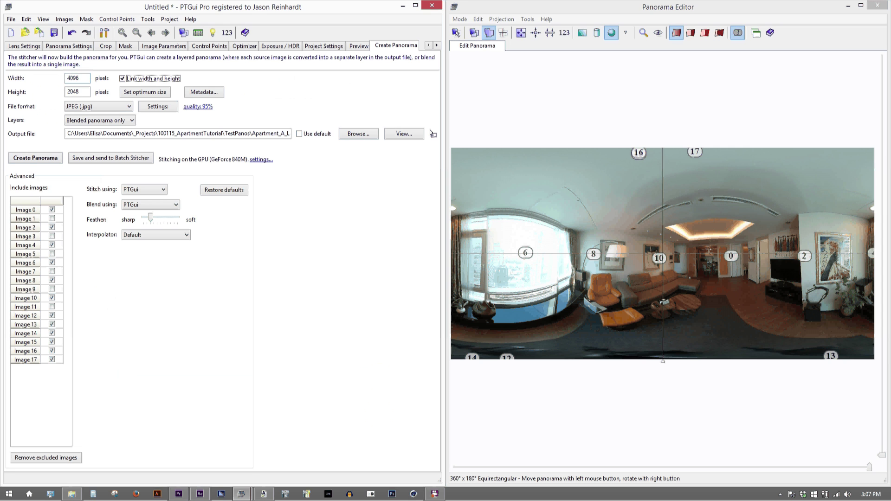
{"action": "key", "text": "Tab"}
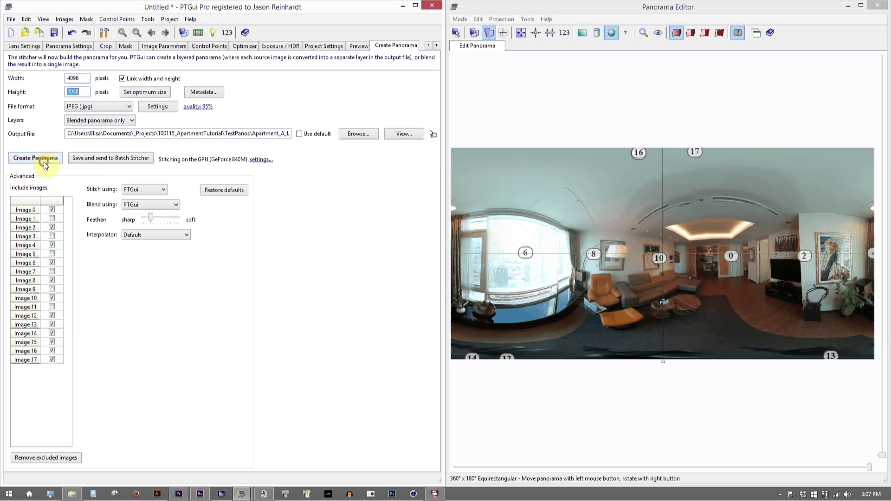
{"action": "left_click", "coordinate": [23, 158]}
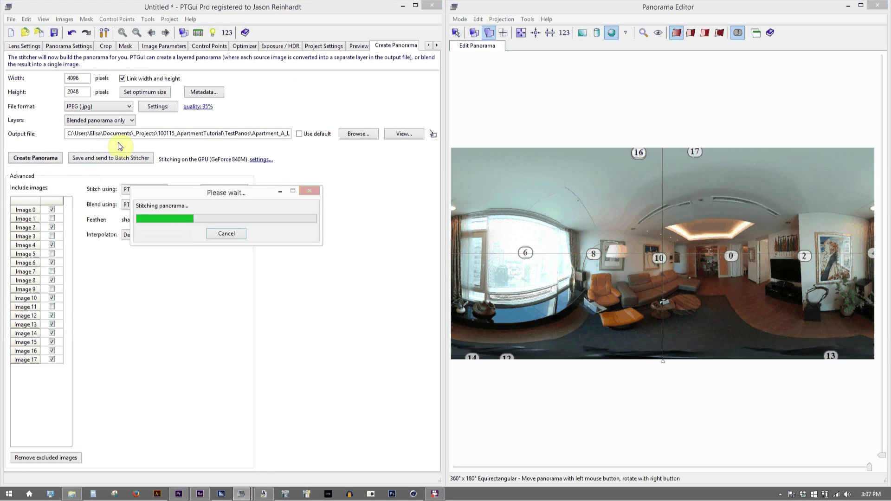
- Open Apartment_A_L.jpg from the TestPanos folder, inspect the stitched panorama at full-screen size, and close the viewer
{"action": "left_click", "coordinate": [68, 494]}
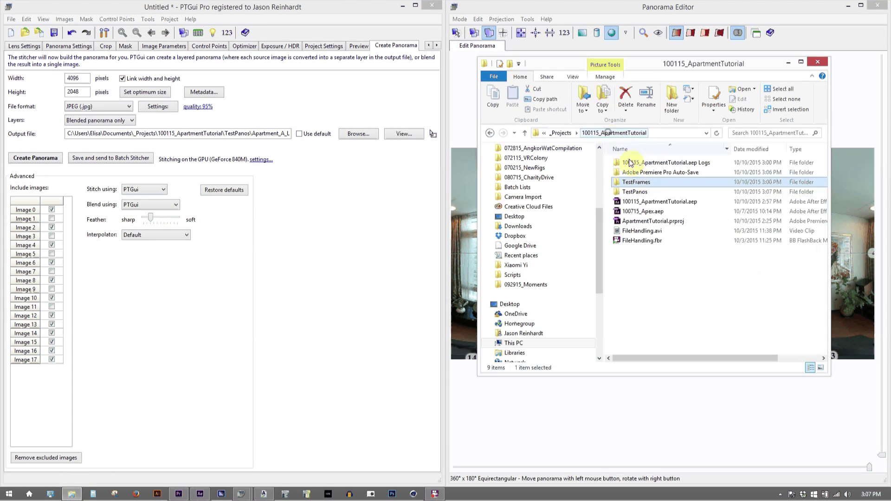
{"action": "double_click", "coordinate": [642, 192]}
{"action": "double_click", "coordinate": [651, 177]}
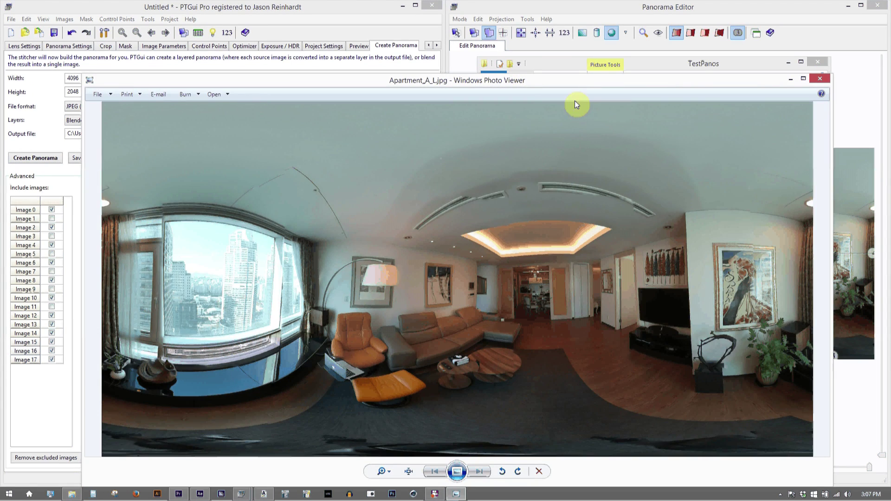
{"action": "double_click", "coordinate": [556, 84]}
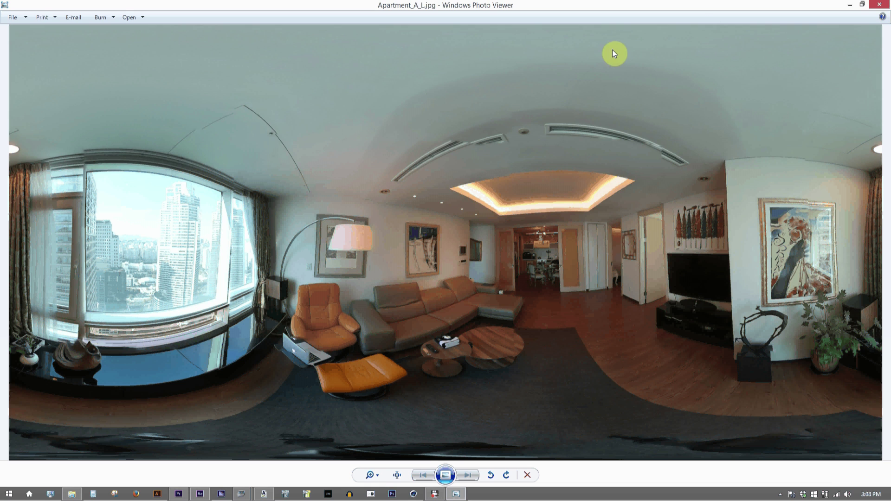
{"action": "left_click", "coordinate": [879, 4]}
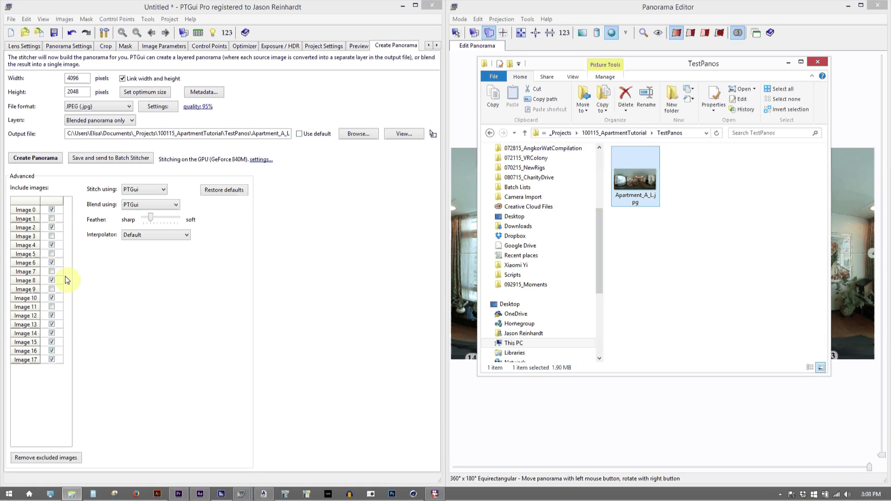
- Exclude images 0, 2, 4, 6, 8 and 10 from the panorama and include images 1, 3, 5, 7, 9 and 11 instead
{"action": "left_click", "coordinate": [52, 212]}
{"action": "left_click", "coordinate": [52, 218]}
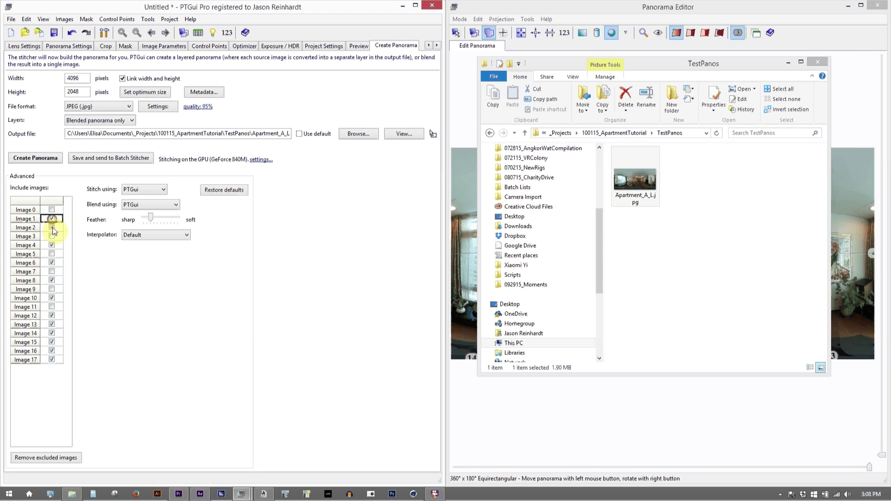
{"action": "left_click", "coordinate": [51, 227]}
{"action": "left_click", "coordinate": [52, 236]}
{"action": "left_click", "coordinate": [51, 245]}
{"action": "left_click", "coordinate": [52, 254]}
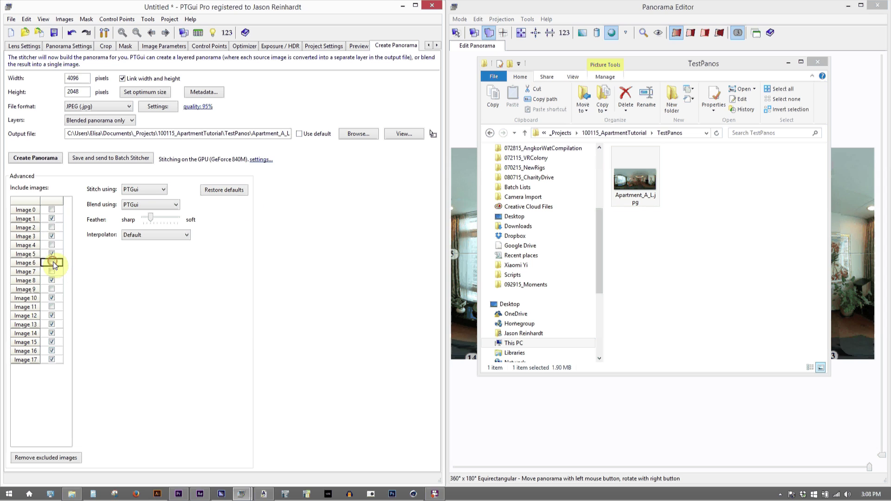
{"action": "left_click", "coordinate": [52, 262]}
{"action": "left_click", "coordinate": [52, 271]}
{"action": "left_click", "coordinate": [51, 280]}
{"action": "left_click", "coordinate": [52, 298]}
{"action": "left_click", "coordinate": [52, 307]}
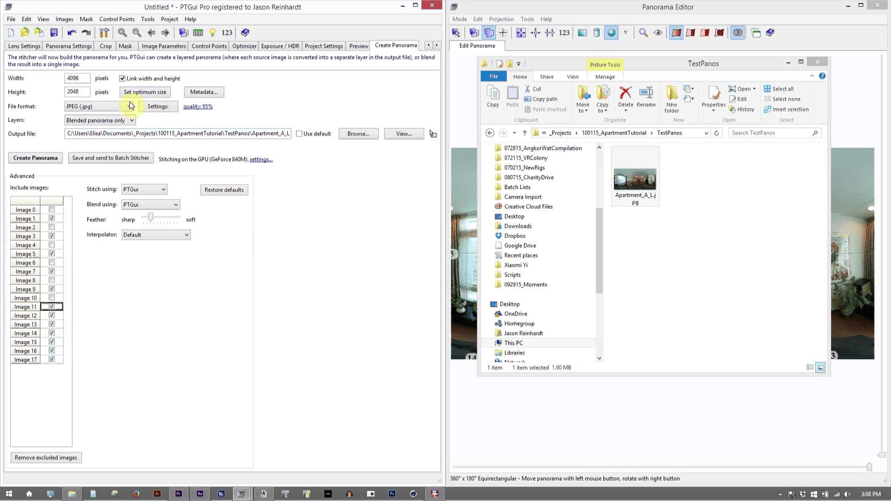
- Load the R.png mask onto source images 12 to 17 and show the seam lines in the Panorama Editor
{"action": "left_click", "coordinate": [23, 46]}
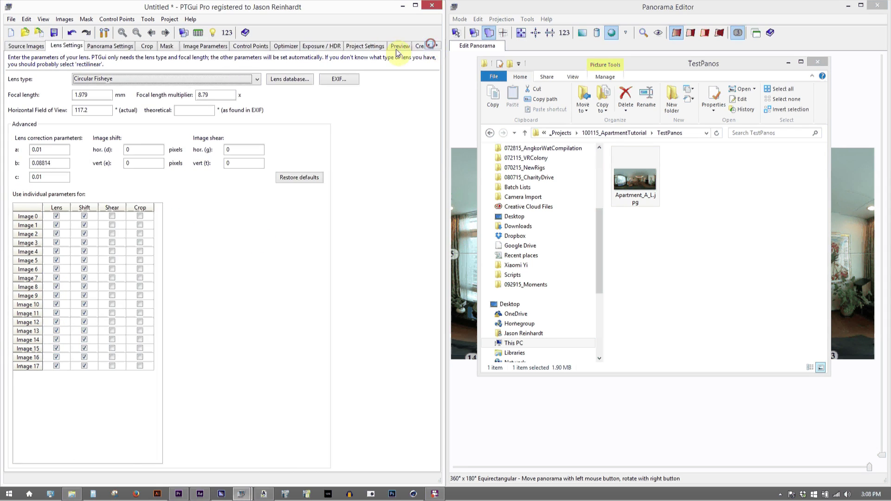
{"action": "left_click", "coordinate": [21, 46]}
{"action": "left_click", "coordinate": [130, 185]}
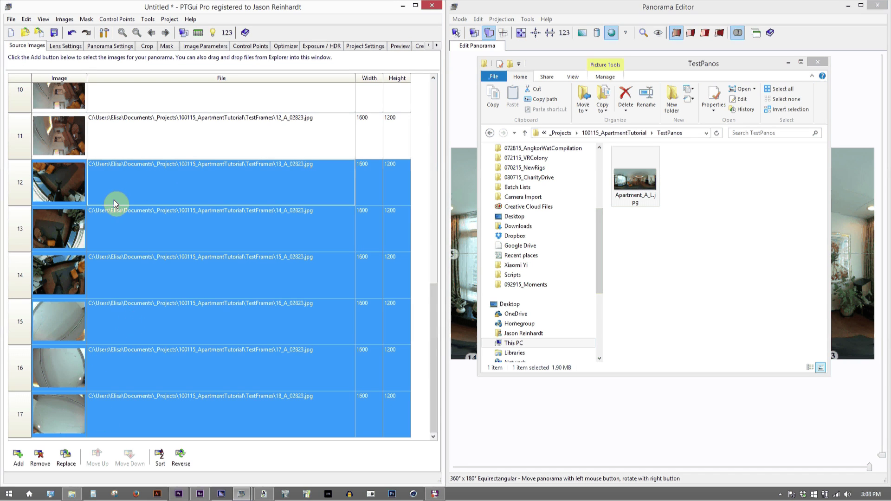
{"action": "right_click", "coordinate": [131, 177]}
{"action": "left_click", "coordinate": [163, 261]}
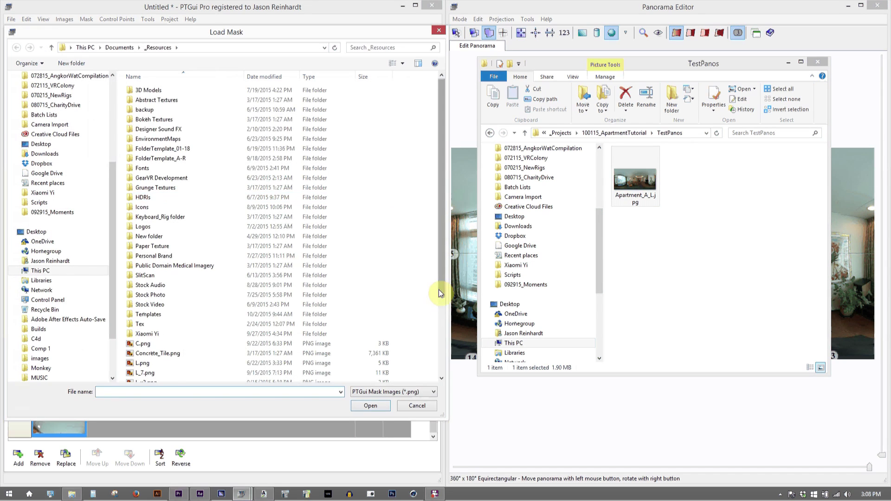
{"action": "left_click_drag", "start_coordinate": [439, 289], "coordinate": [439, 373]}
{"action": "left_click", "coordinate": [140, 309]}
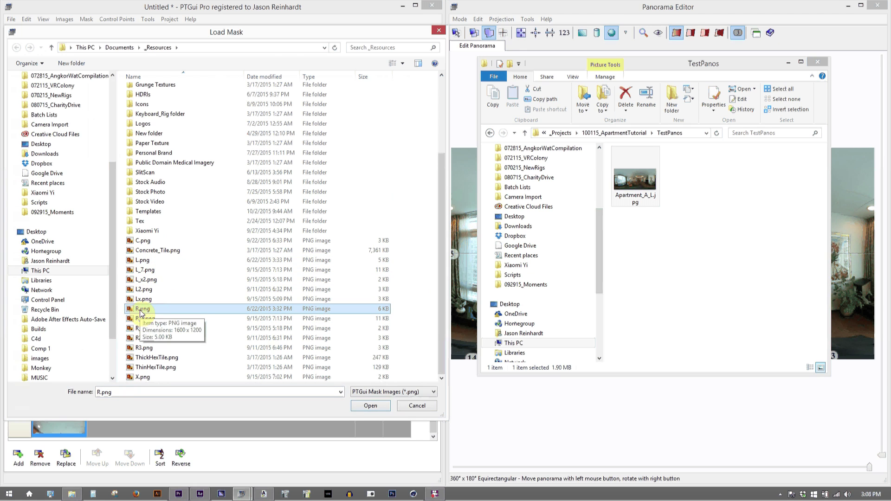
{"action": "double_click", "coordinate": [153, 310]}
{"action": "left_click", "coordinate": [818, 62]}
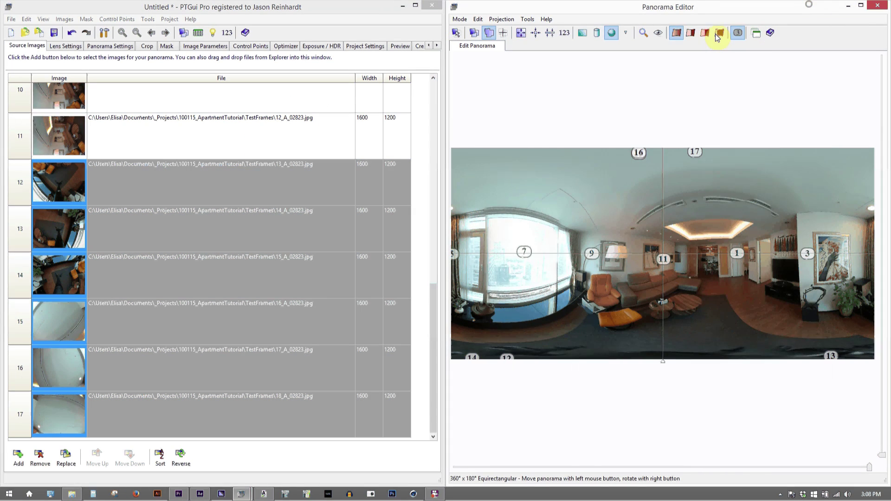
{"action": "left_click", "coordinate": [708, 33]}
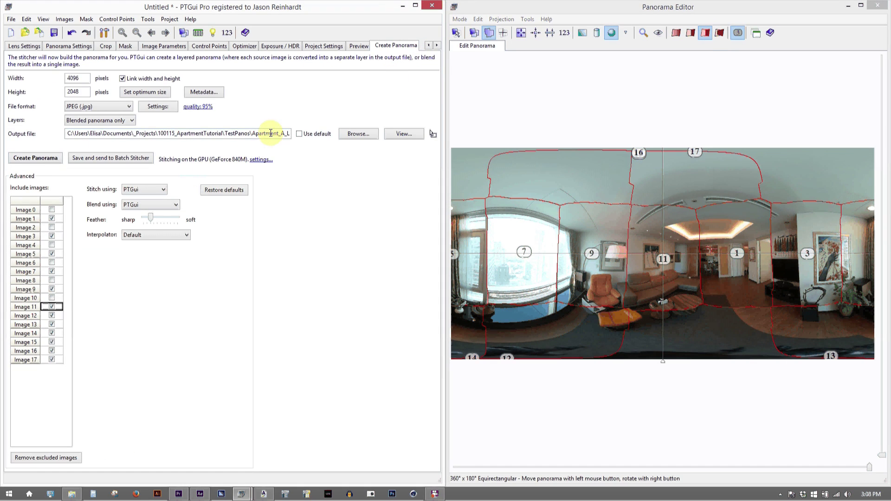
- Change the output file name to Apartment_A_R.jpg and create the right-eye panorama
{"action": "left_click_drag", "start_coordinate": [284, 133], "coordinate": [294, 138]}
{"action": "type", "text": "R.jpg"}
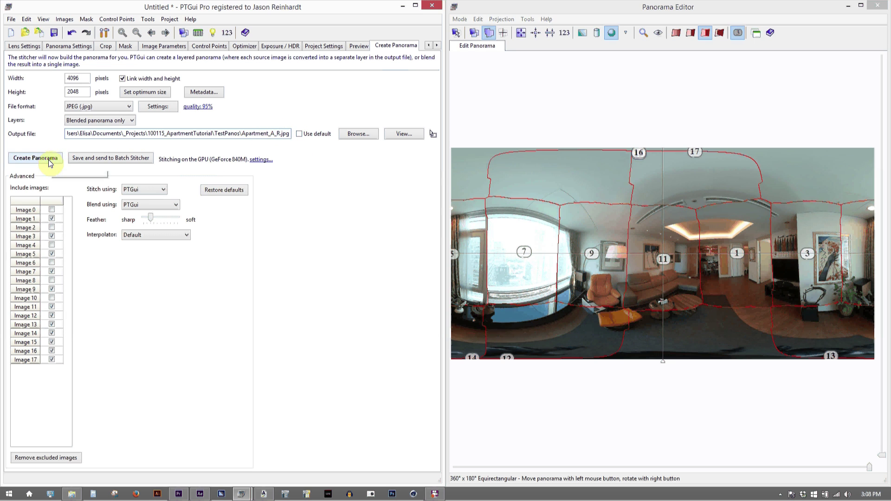
{"action": "left_click", "coordinate": [51, 162]}
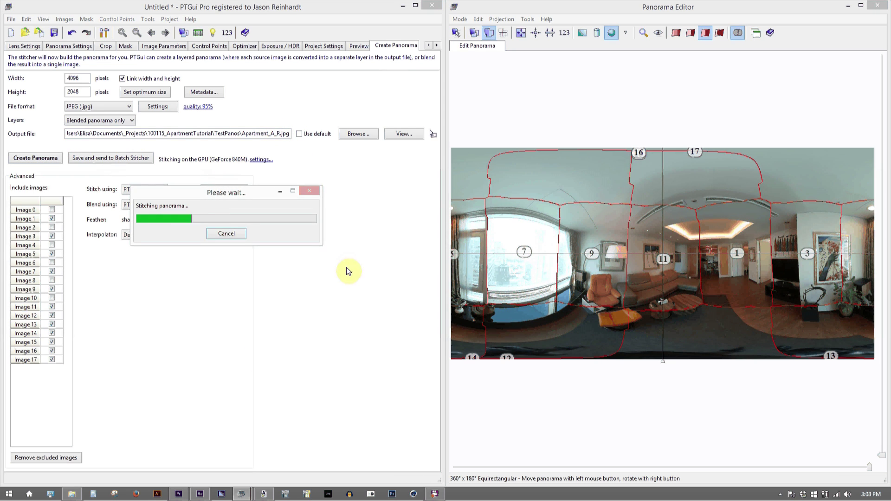
- Switch to After Effects, create a project folder named Raw, and move all the numbered mp4 camera clips into it
{"action": "left_click", "coordinate": [200, 494]}
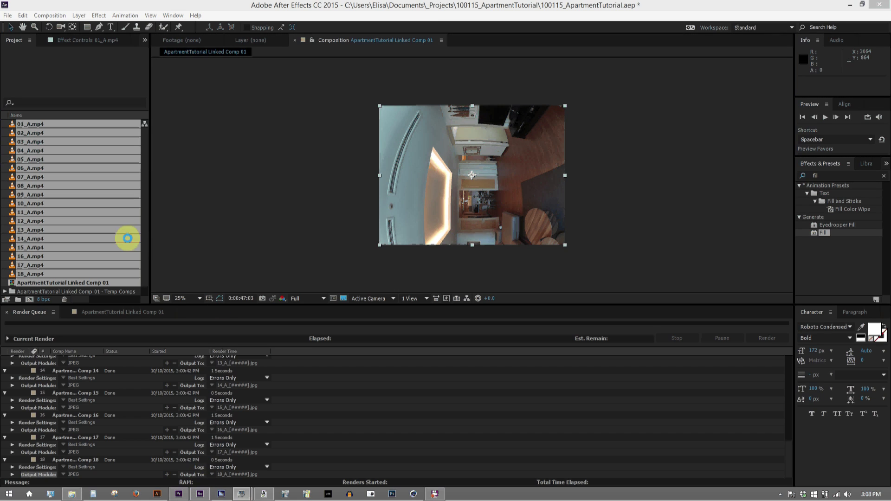
{"action": "key", "text": "ctrl+alt+shift+n"}
{"action": "type", "text": "Raw"}
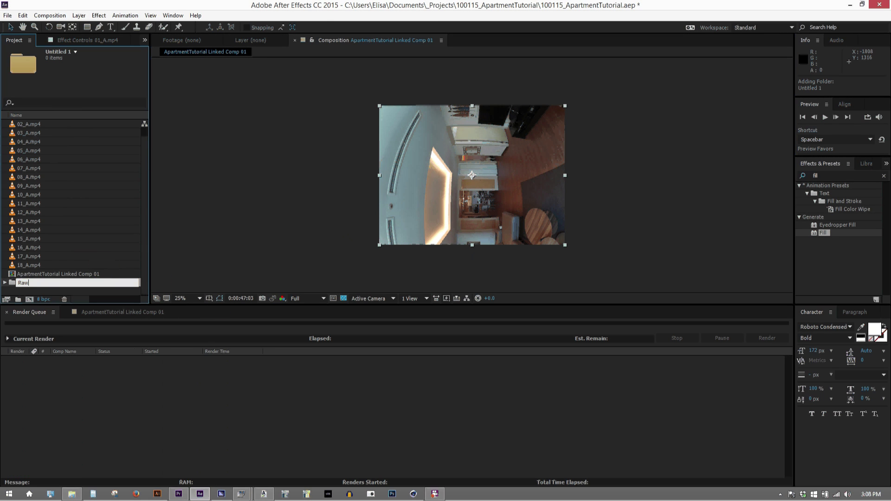
{"action": "key", "text": "Return"}
{"action": "left_click", "coordinate": [49, 269]}
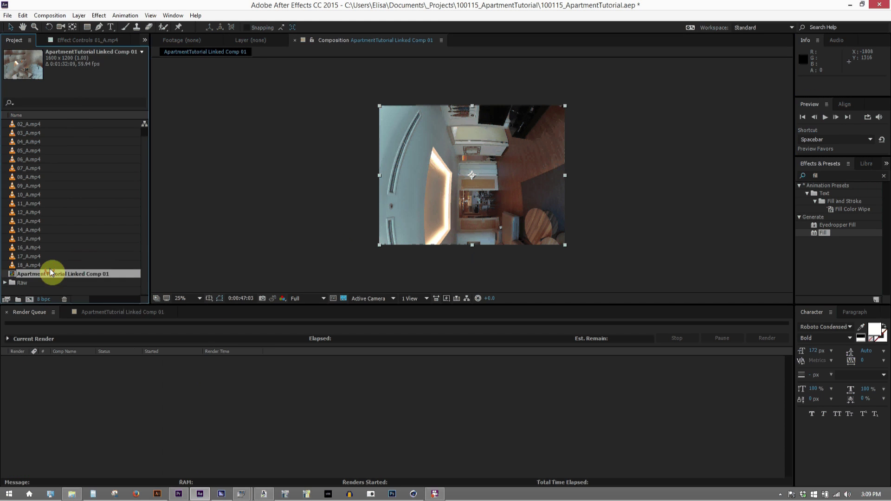
{"action": "scroll", "coordinate": [49, 250], "scroll_direction": "up", "scroll_amount": 1}
{"action": "left_click", "coordinate": [50, 126], "text": "shift"}
{"action": "left_click_drag", "start_coordinate": [46, 149], "coordinate": [22, 283]}
- Rename the linked composition as Apartment_A_Comp
{"action": "left_click", "coordinate": [42, 129]}
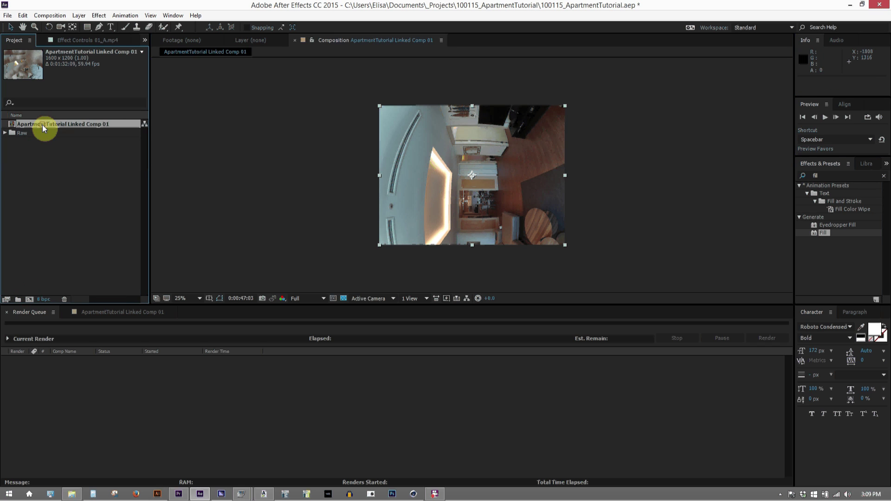
{"action": "left_click", "coordinate": [42, 124]}
{"action": "type", "text": "Apart"}
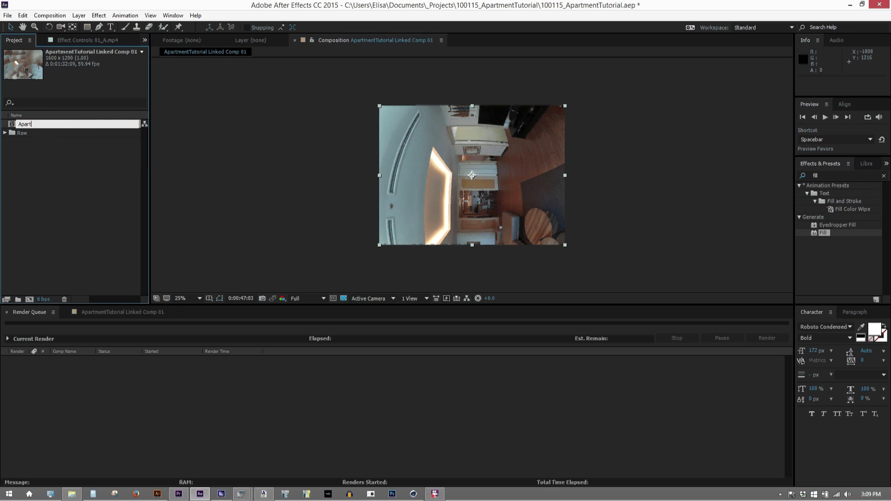
{"action": "type", "text": "ment_A_Comp"}
{"action": "key", "text": "Return"}
{"action": "left_click", "coordinate": [56, 186]}
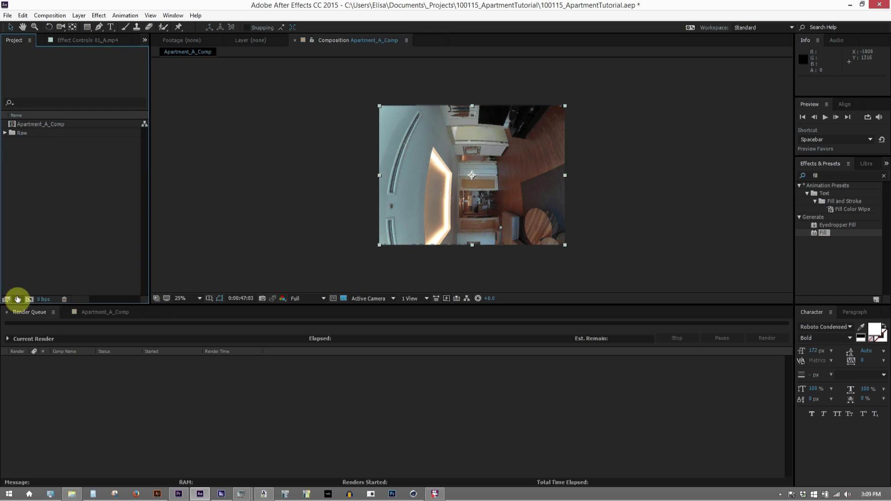
- Create a project folder named FootageCops and move Apartment_A_Comp into it
{"action": "left_click", "coordinate": [18, 299]}
{"action": "type", "text": "FootageCops"}
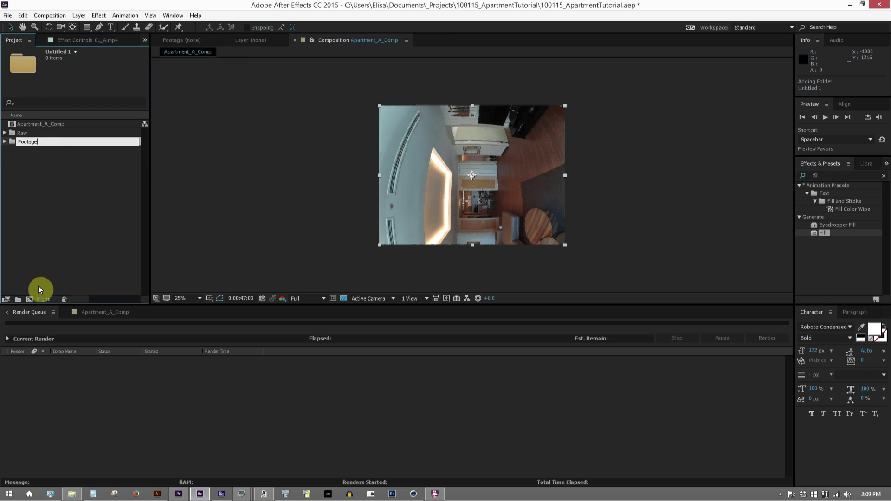
{"action": "key", "text": "Return"}
{"action": "key", "text": "Return"}
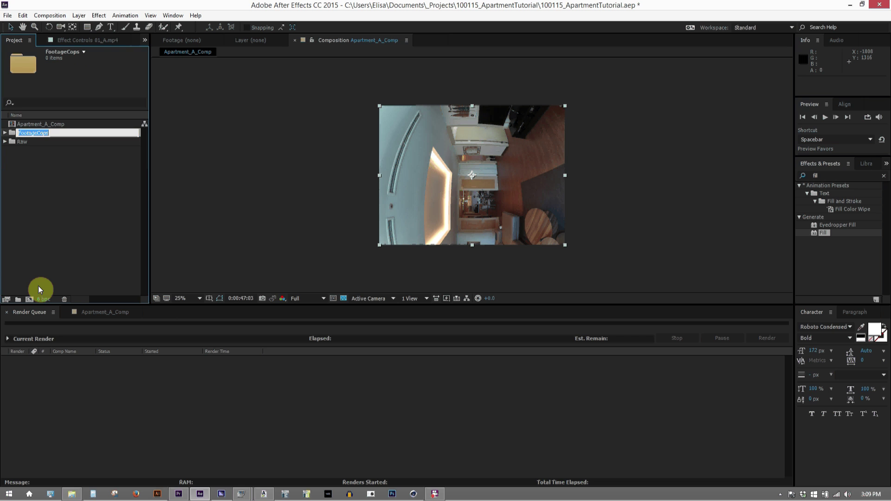
{"action": "left_click_drag", "start_coordinate": [50, 123], "coordinate": [48, 132]}
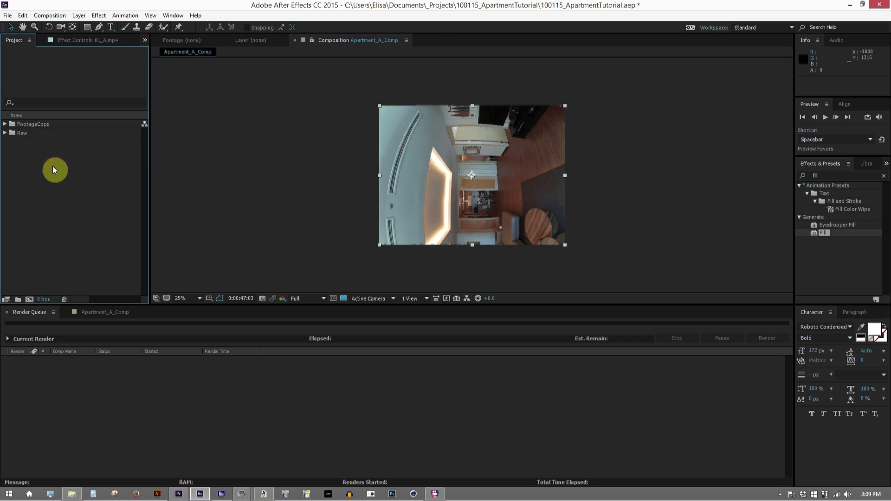
- Import Apartment_A_L.jpg and Apartment_A_R.jpg as footage from the TestPanos folder inside 100115_ApartmentTutorial
{"action": "double_click", "coordinate": [51, 166]}
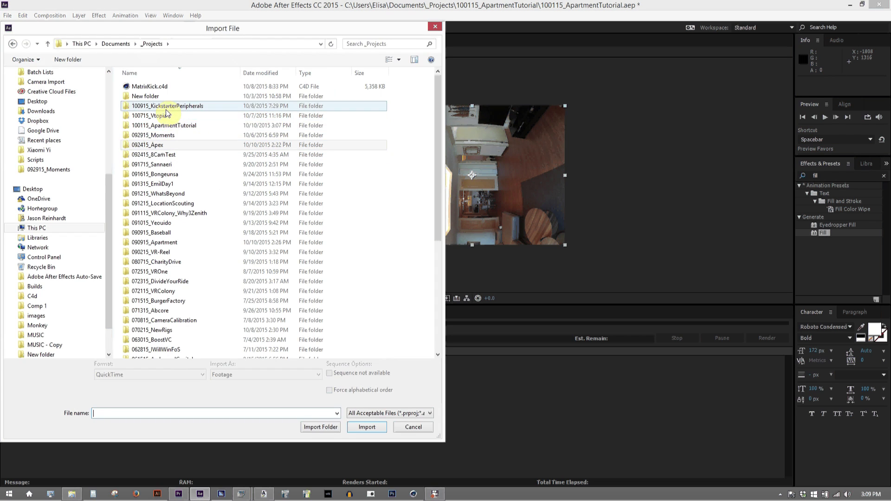
{"action": "double_click", "coordinate": [173, 125]}
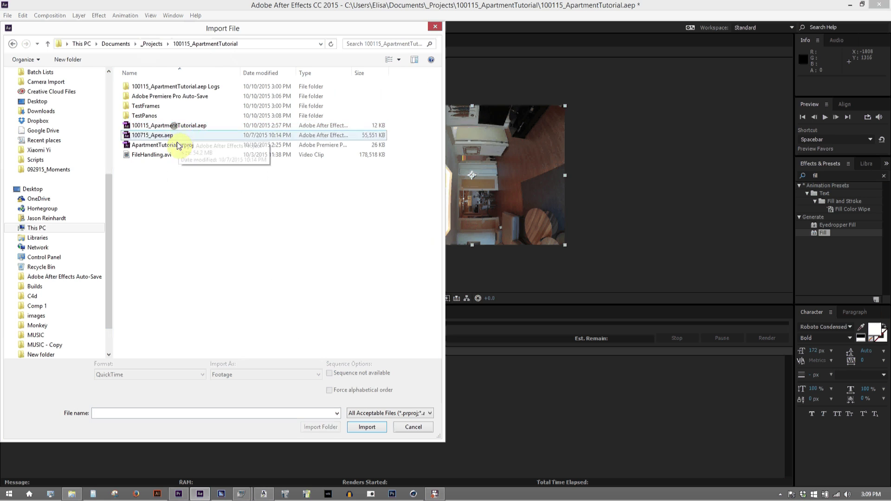
{"action": "double_click", "coordinate": [147, 115]}
{"action": "left_click", "coordinate": [163, 92]}
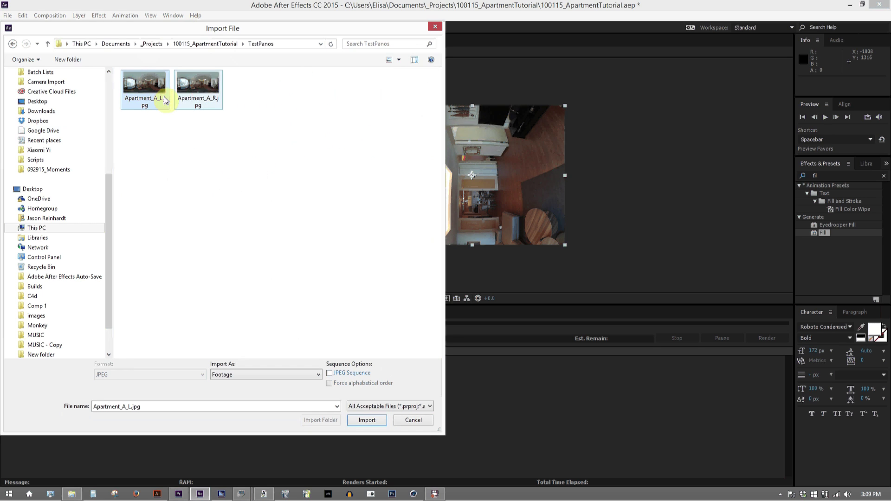
{"action": "left_click", "coordinate": [188, 89], "text": "shift"}
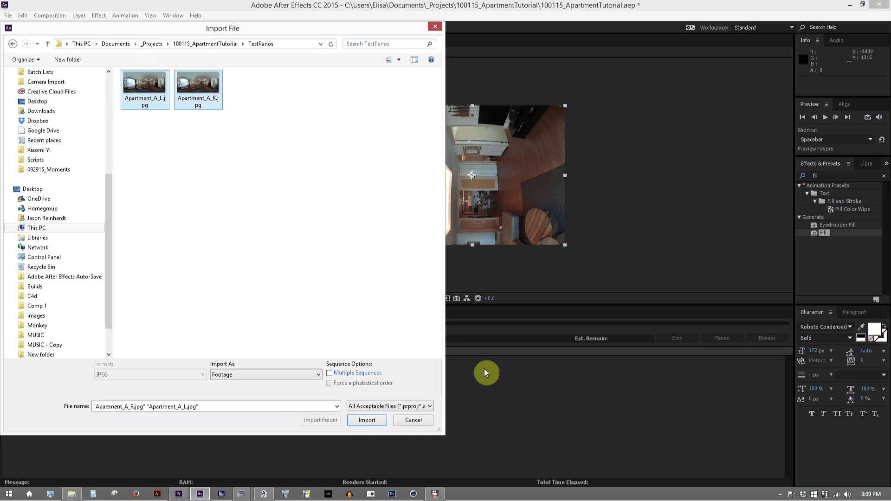
{"action": "left_click", "coordinate": [375, 421]}
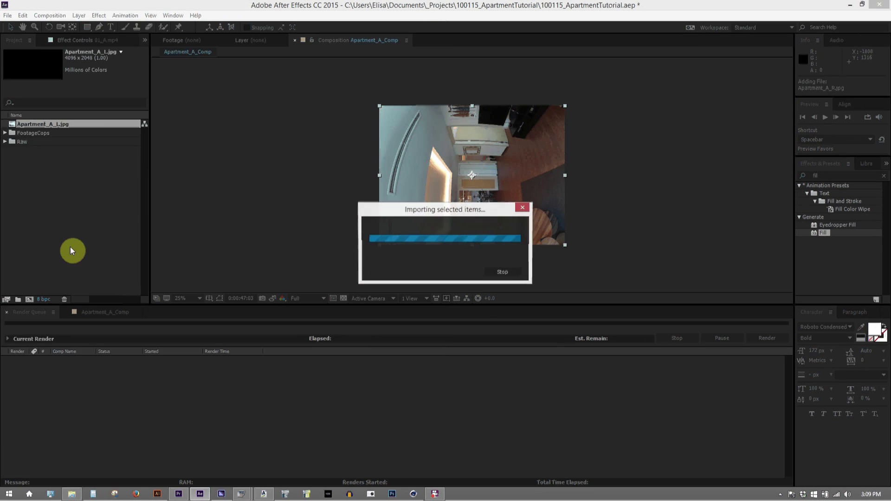
- Create multiple compositions from the two imported panorama images, one for each image
{"action": "left_click", "coordinate": [59, 127]}
{"action": "left_click", "coordinate": [47, 133], "text": "shift"}
{"action": "left_click_drag", "start_coordinate": [46, 132], "coordinate": [29, 299]}
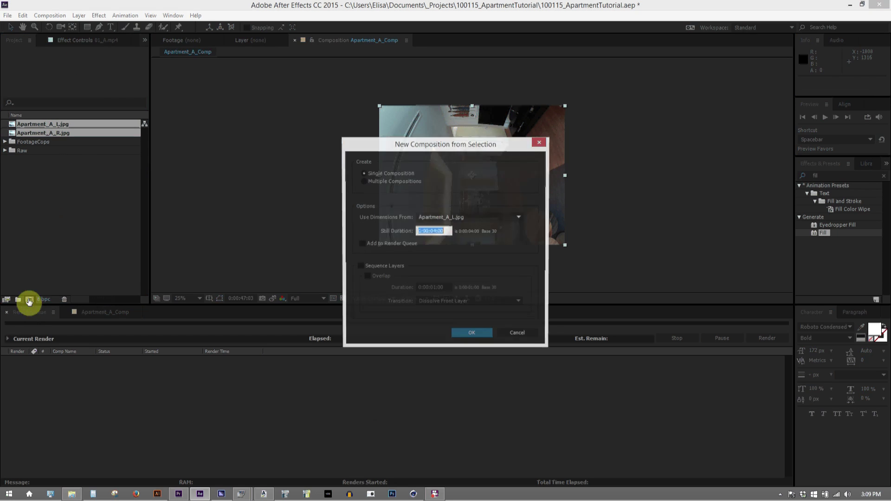
{"action": "left_click", "coordinate": [377, 181]}
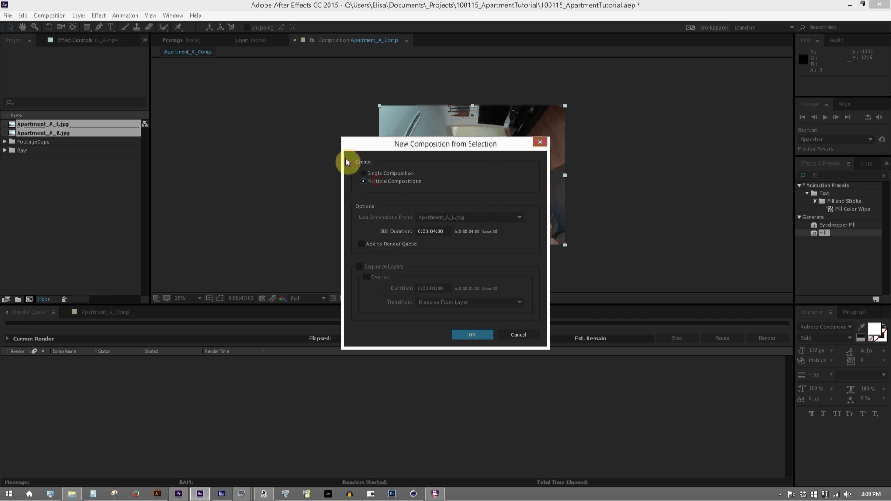
{"action": "left_click", "coordinate": [463, 335]}
{"action": "left_click", "coordinate": [69, 180]}
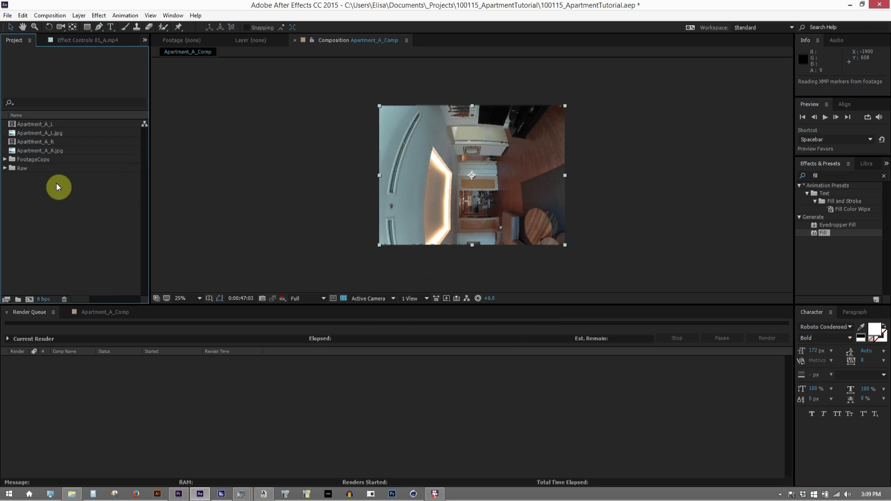
- Open the Apartment_A_L and Apartment_A_R compositions in turn to view both panoramas
{"action": "double_click", "coordinate": [49, 124]}
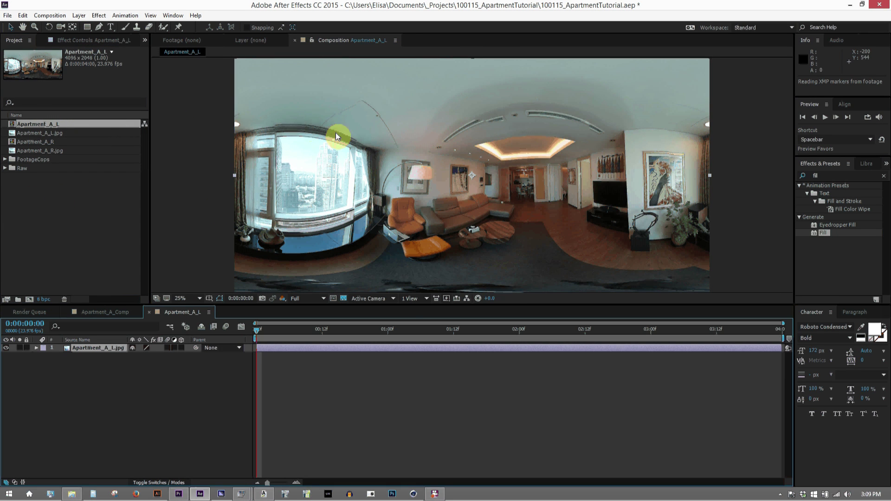
{"action": "double_click", "coordinate": [39, 141]}
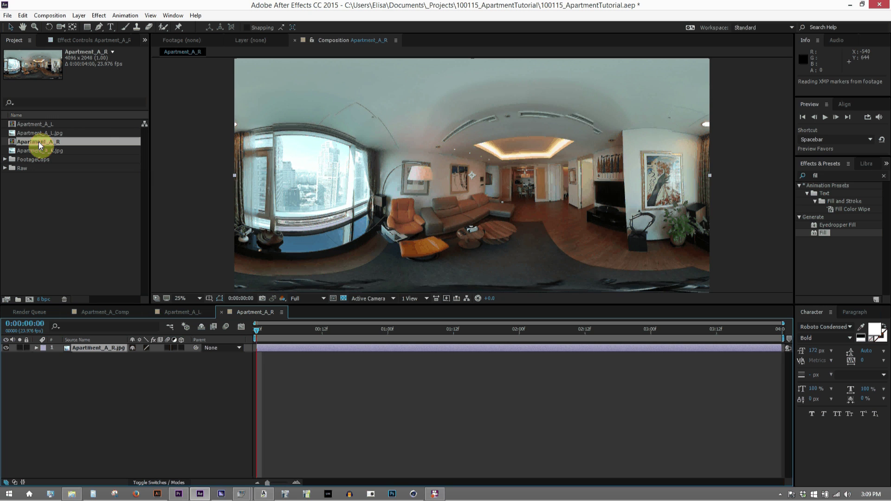
{"action": "left_click", "coordinate": [60, 174]}
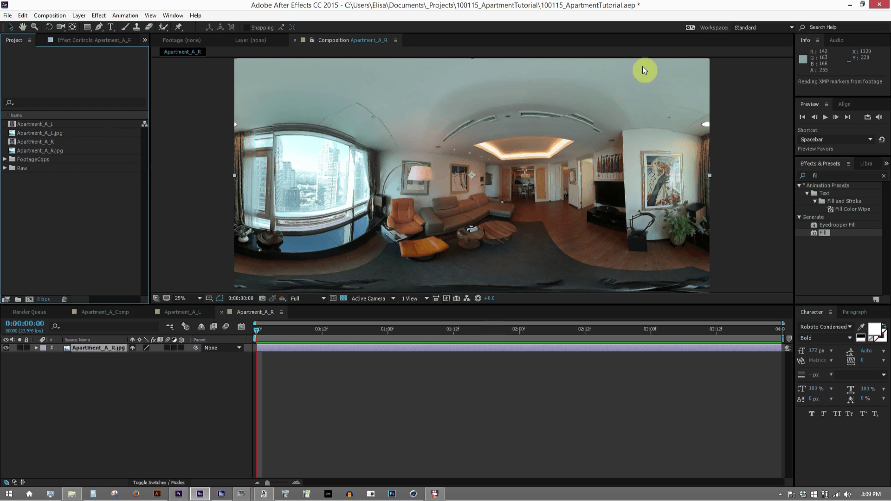
- Create a single new composition from the Apartment_A_L and Apartment_A_R compositions, using the dimensions of Apartment_A_L
{"action": "key", "text": "comma"}
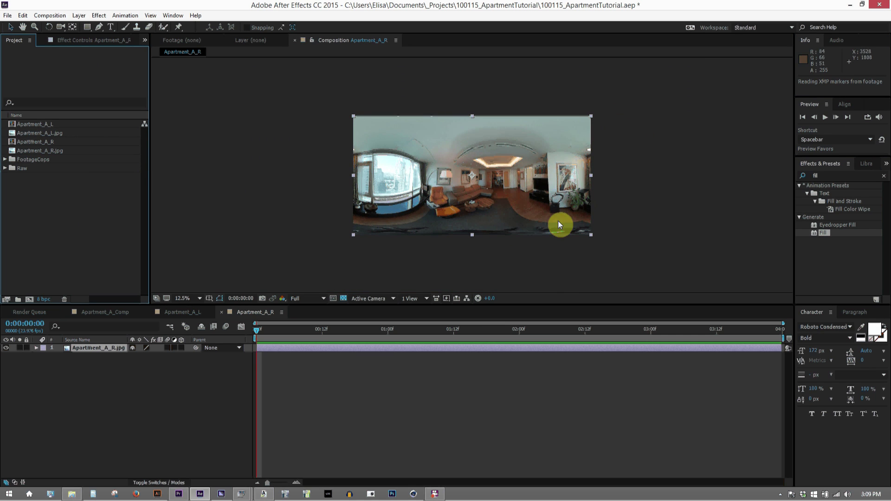
{"action": "key", "text": "period"}
{"action": "left_click", "coordinate": [48, 124]}
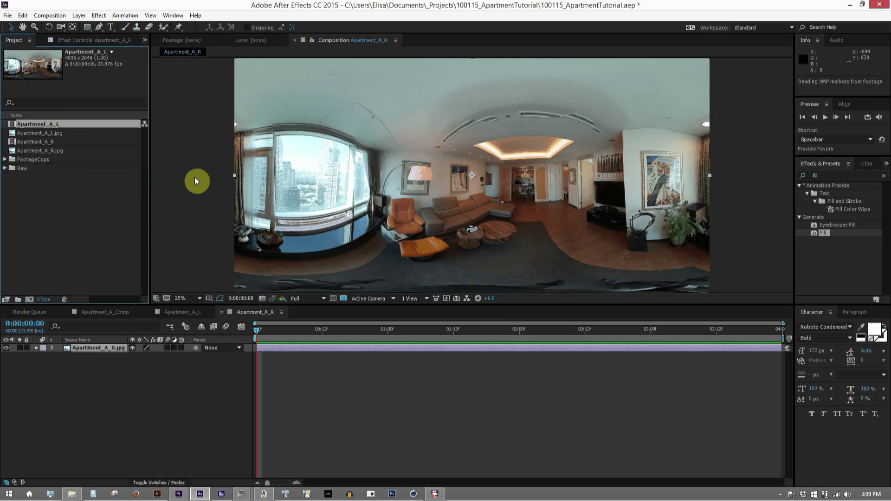
{"action": "left_click", "coordinate": [199, 182]}
{"action": "left_click", "coordinate": [57, 123]}
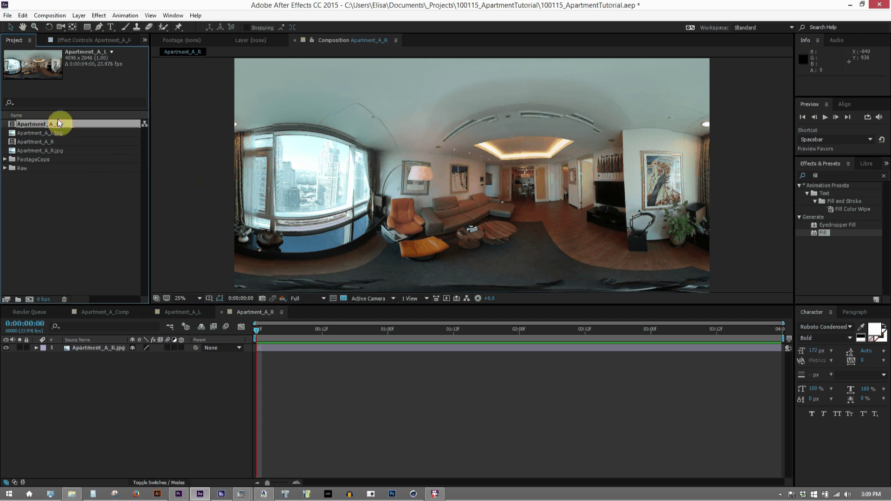
{"action": "left_click", "coordinate": [32, 142], "text": "ctrl"}
{"action": "left_click_drag", "start_coordinate": [49, 143], "coordinate": [29, 300]}
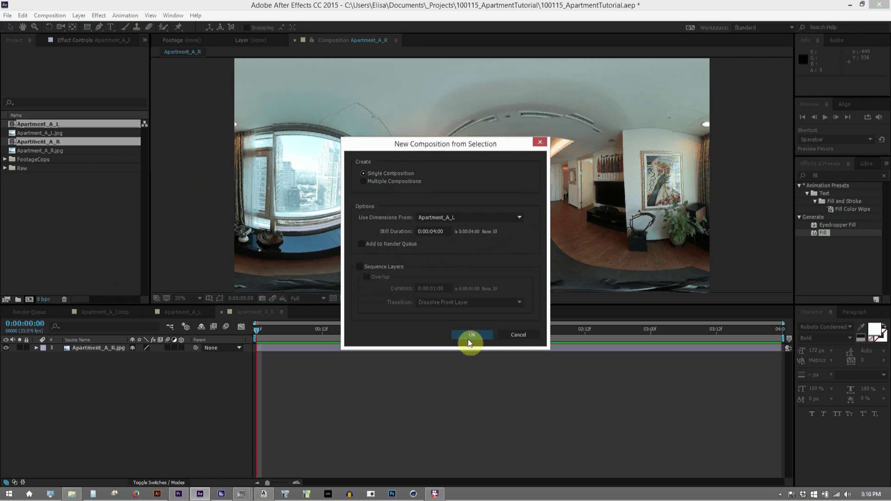
{"action": "left_click", "coordinate": [469, 336]}
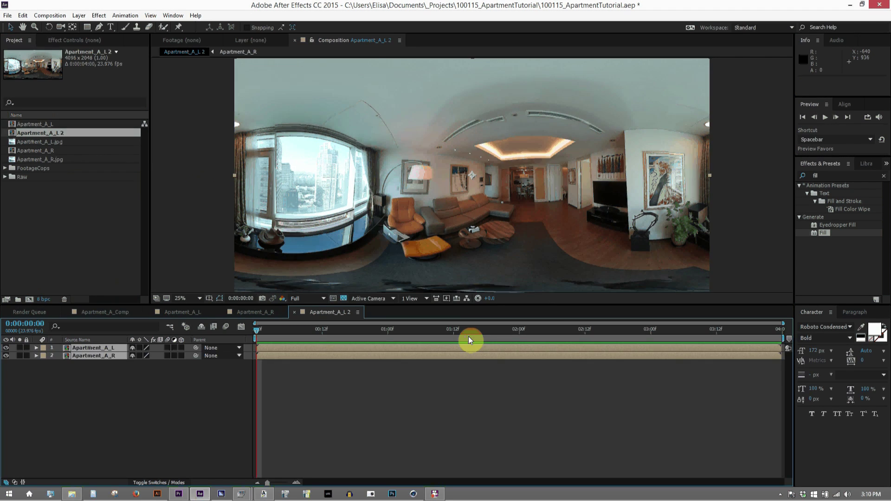
- Toggle the visibility of the Apartment_A_L layer repeatedly to compare the left-eye and right-eye views
{"action": "left_click", "coordinate": [339, 218]}
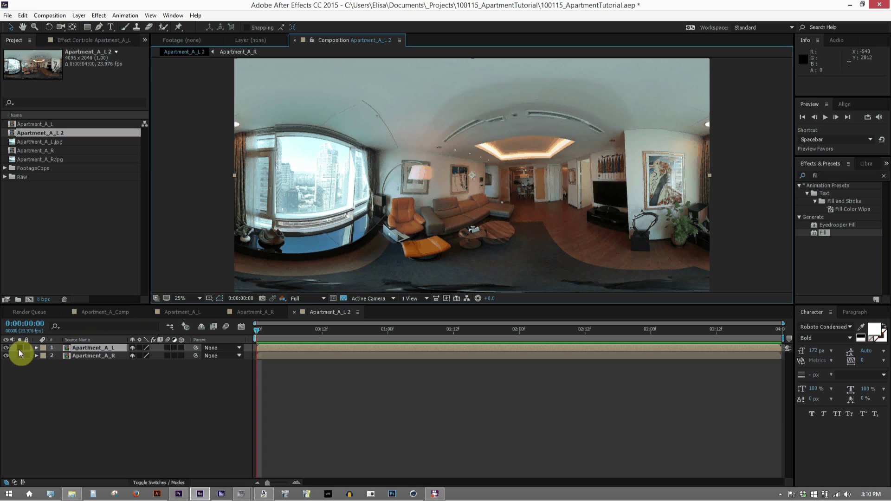
{"action": "left_click", "coordinate": [6, 348]}
{"action": "left_click", "coordinate": [7, 348]}
{"action": "left_click", "coordinate": [6, 347]}
{"action": "left_click", "coordinate": [6, 348]}
{"action": "left_click", "coordinate": [6, 348]}
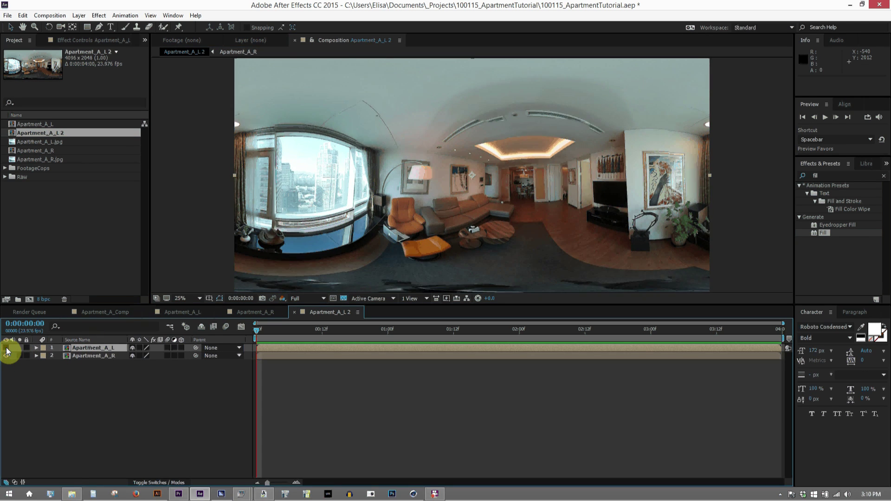
{"action": "left_click", "coordinate": [6, 347]}
{"action": "left_click", "coordinate": [6, 348]}
{"action": "left_click", "coordinate": [6, 348]}
{"action": "left_click", "coordinate": [6, 347]}
{"action": "left_click", "coordinate": [6, 348]}
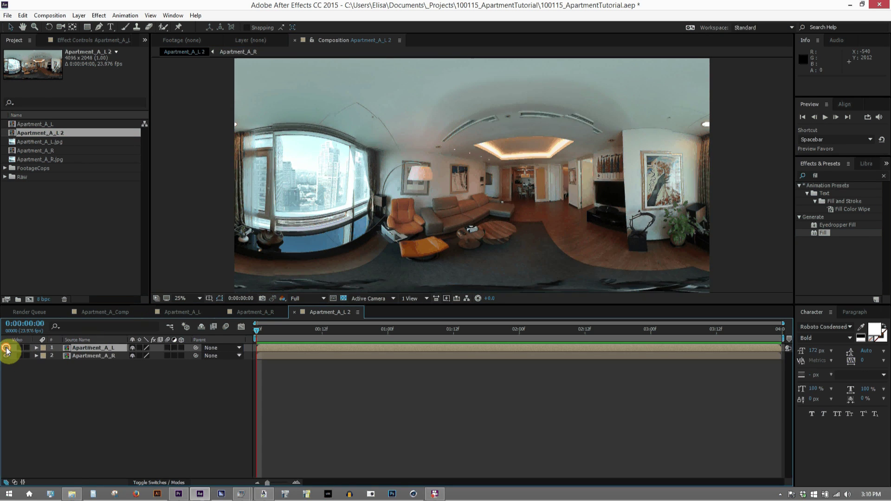
{"action": "left_click", "coordinate": [6, 347]}
{"action": "left_click", "coordinate": [6, 348]}
{"action": "left_click", "coordinate": [6, 348]}
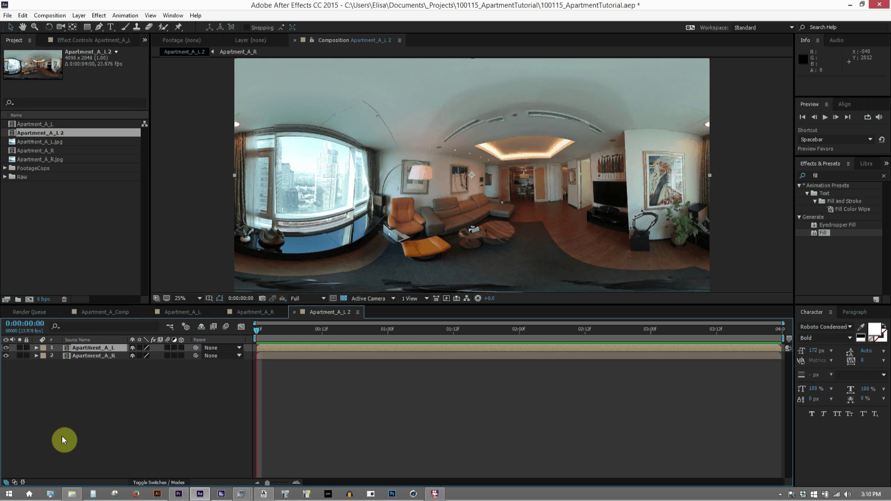
- Unlink the scale proportions of both panorama layers and set their horizontal scale to 50%
{"action": "left_click_drag", "start_coordinate": [63, 438], "coordinate": [159, 312]}
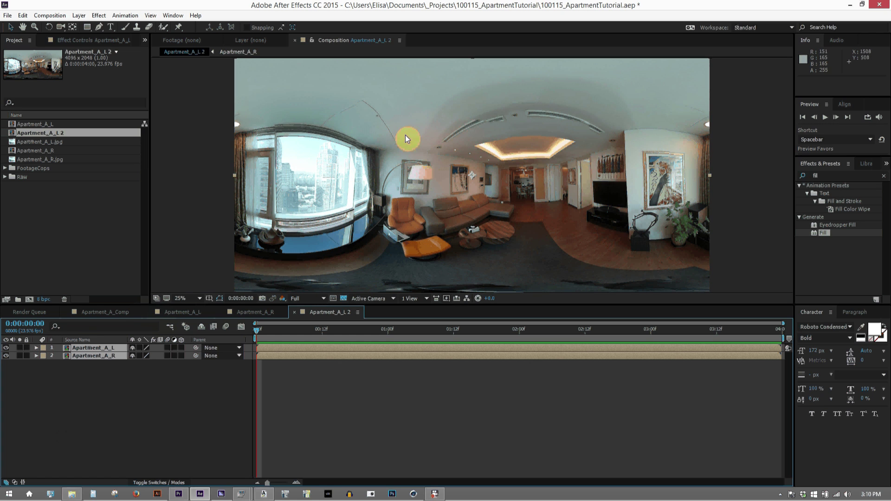
{"action": "key", "text": "w"}
{"action": "key", "text": "s"}
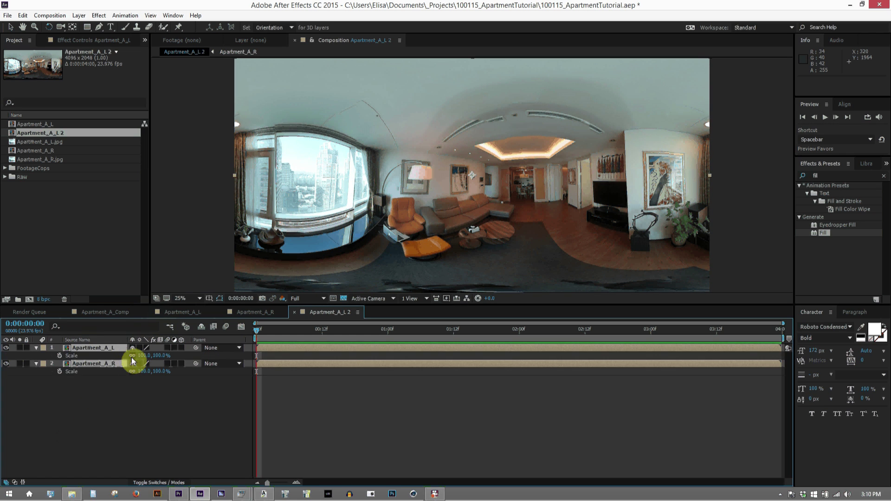
{"action": "left_click", "coordinate": [133, 355]}
{"action": "left_click", "coordinate": [145, 356]}
{"action": "type", "text": "50"}
{"action": "key", "text": "Return"}
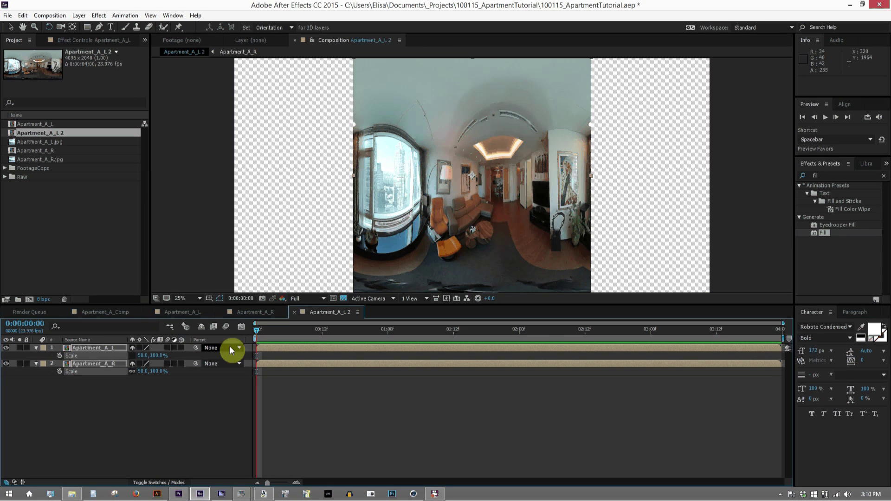
- Align the Apartment_A_L layer to the composition's left edge and the Apartment_A_R layer to its right edge
{"action": "left_click", "coordinate": [220, 405]}
{"action": "left_click", "coordinate": [107, 349]}
{"action": "left_click", "coordinate": [845, 105]}
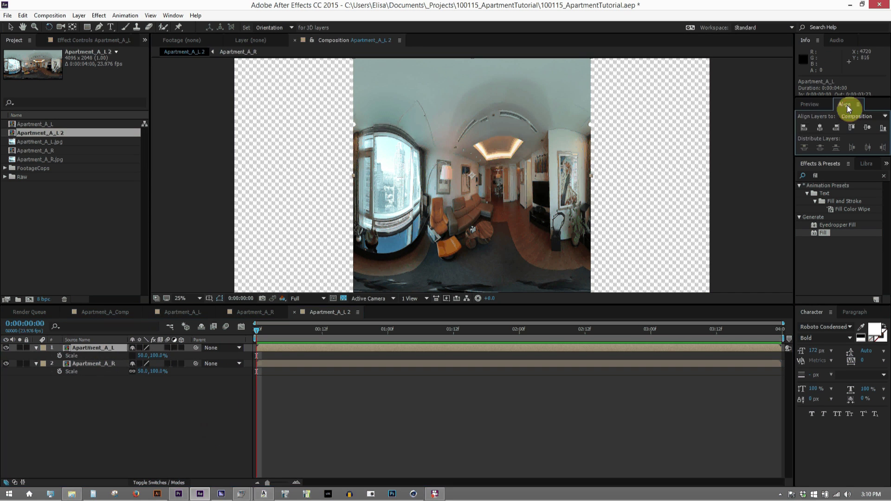
{"action": "left_click", "coordinate": [805, 128]}
{"action": "left_click", "coordinate": [543, 431]}
{"action": "left_click", "coordinate": [557, 364]}
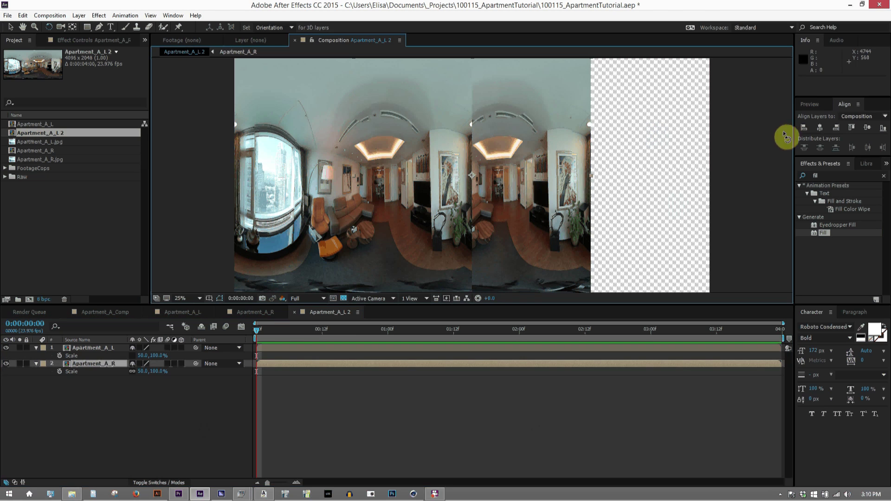
{"action": "left_click", "coordinate": [836, 129]}
{"action": "left_click", "coordinate": [537, 426]}
{"action": "key", "text": "comma"}
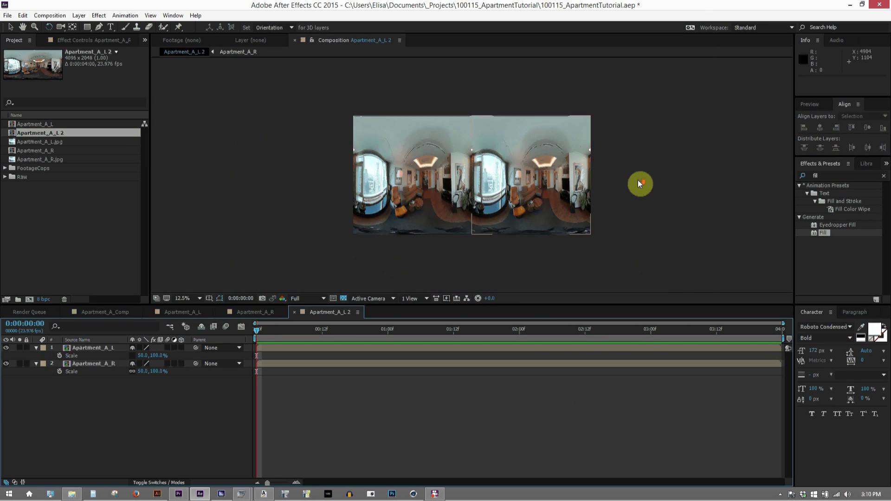
{"action": "key", "text": "v"}
{"action": "key", "text": "period"}
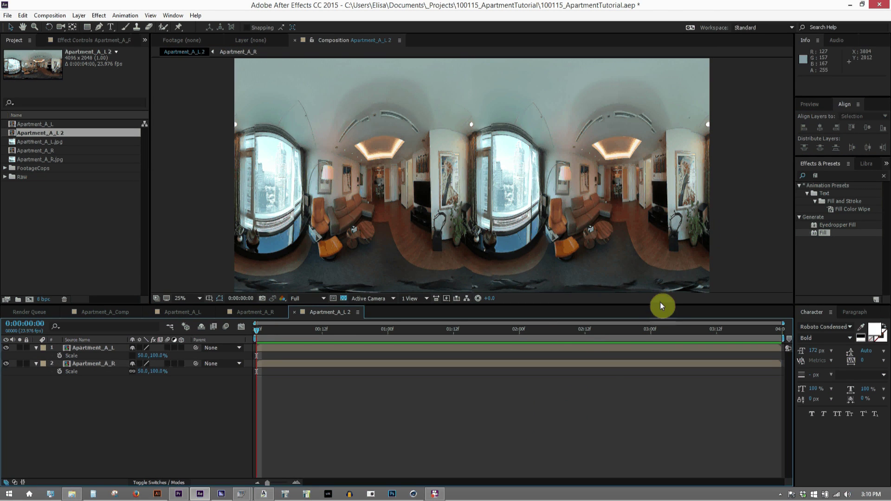
- Add an adjustment layer above the side-by-side panoramas and apply the Curves effect to it
{"action": "left_click_drag", "start_coordinate": [661, 305], "coordinate": [648, 387]}
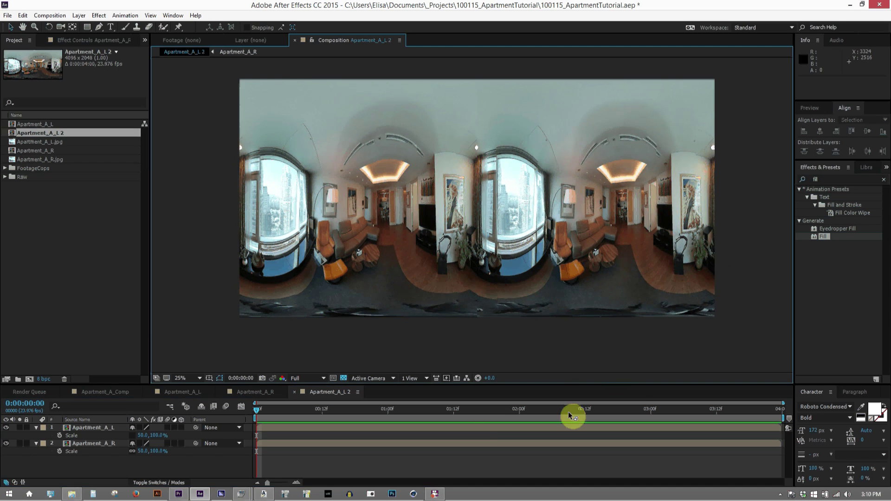
{"action": "left_click", "coordinate": [363, 236]}
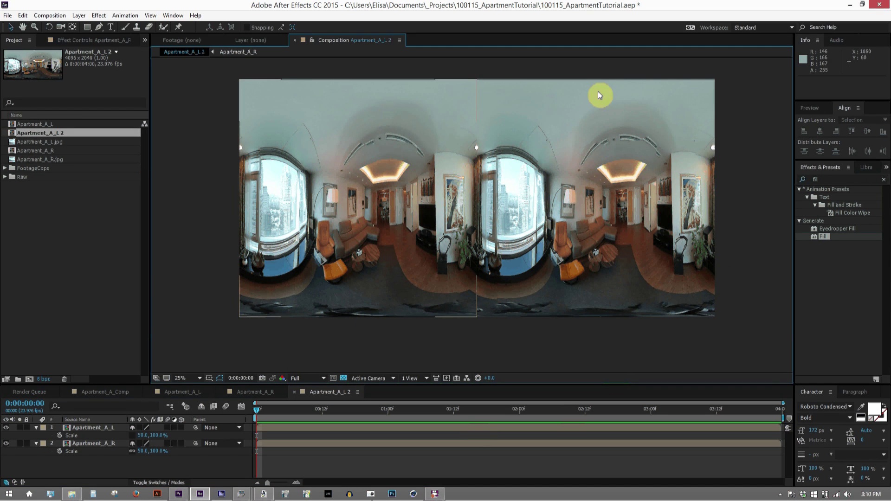
{"action": "left_click", "coordinate": [728, 98]}
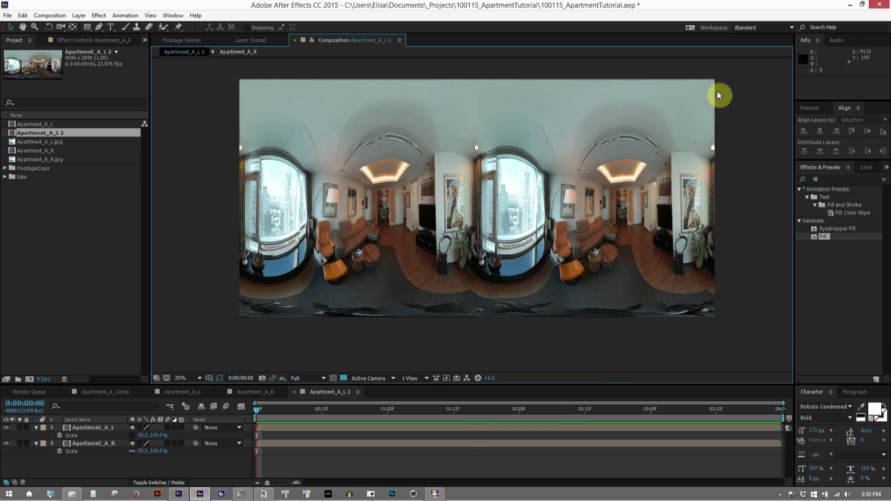
{"action": "right_click", "coordinate": [320, 462]}
{"action": "left_click", "coordinate": [355, 379]}
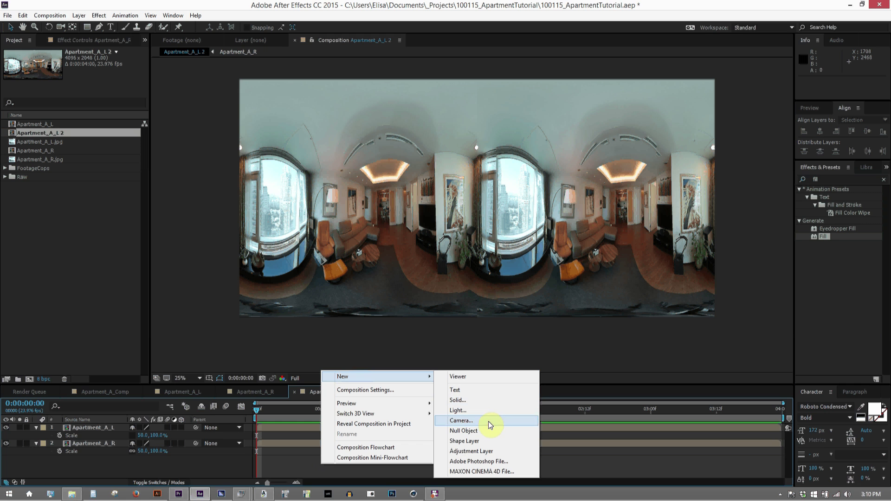
{"action": "left_click", "coordinate": [483, 452]}
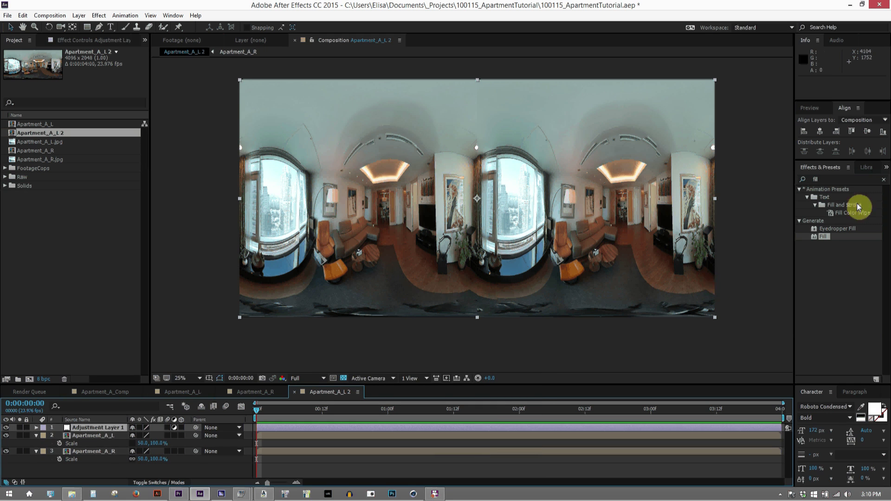
{"action": "double_click", "coordinate": [844, 180]}
{"action": "type", "text": "curves"}
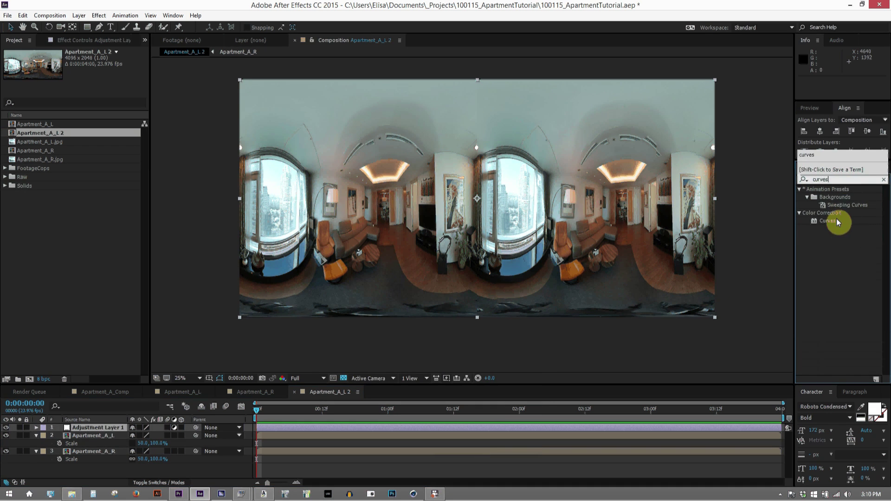
{"action": "double_click", "coordinate": [838, 222]}
- Adjust the red and green channel curves slightly and shape the RGB curve into a gentle S for more contrast
{"action": "left_click", "coordinate": [98, 68]}
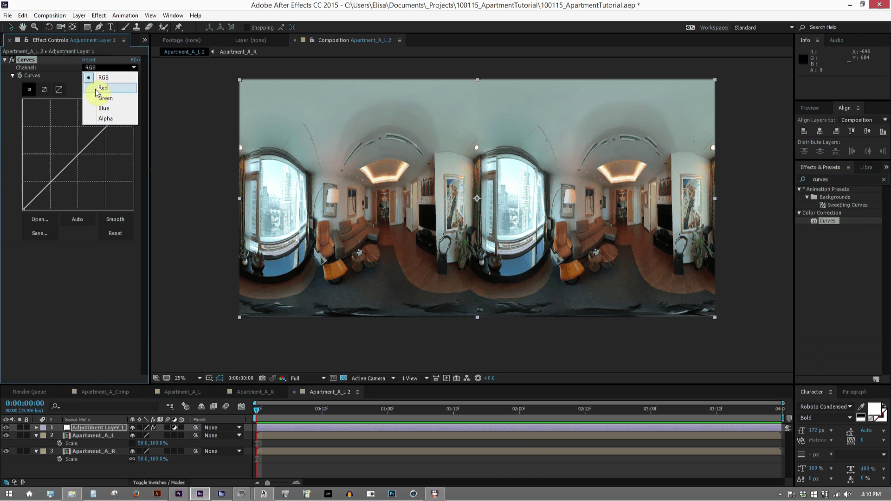
{"action": "left_click", "coordinate": [97, 89]}
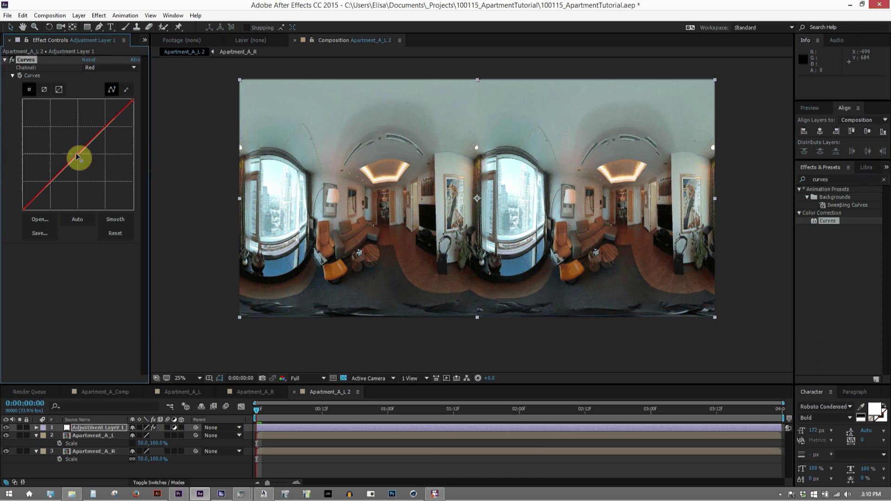
{"action": "left_click", "coordinate": [109, 68]}
{"action": "left_click", "coordinate": [102, 69]}
{"action": "left_click_drag", "start_coordinate": [104, 120], "coordinate": [112, 120]}
{"action": "left_click_drag", "start_coordinate": [53, 181], "coordinate": [54, 181]}
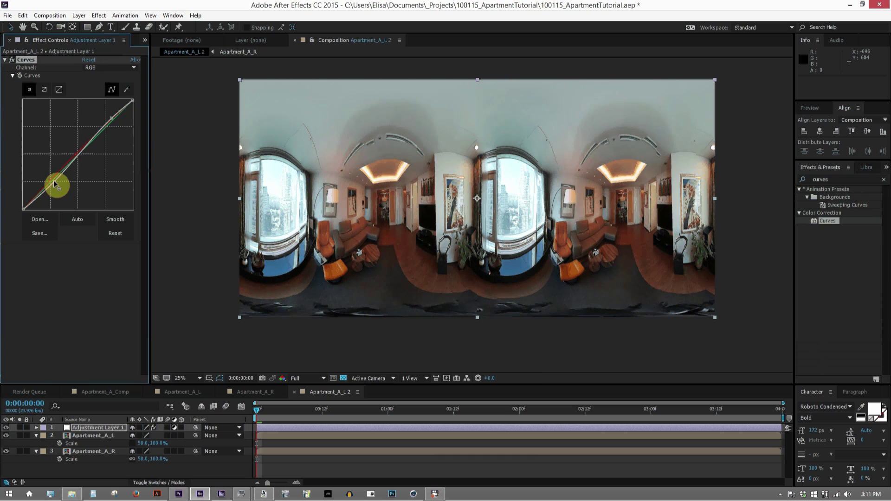
- Apply the Unsharp Mask effect to the adjustment layer and check its sharpening at 100% by toggling the effect
{"action": "left_click", "coordinate": [860, 178]}
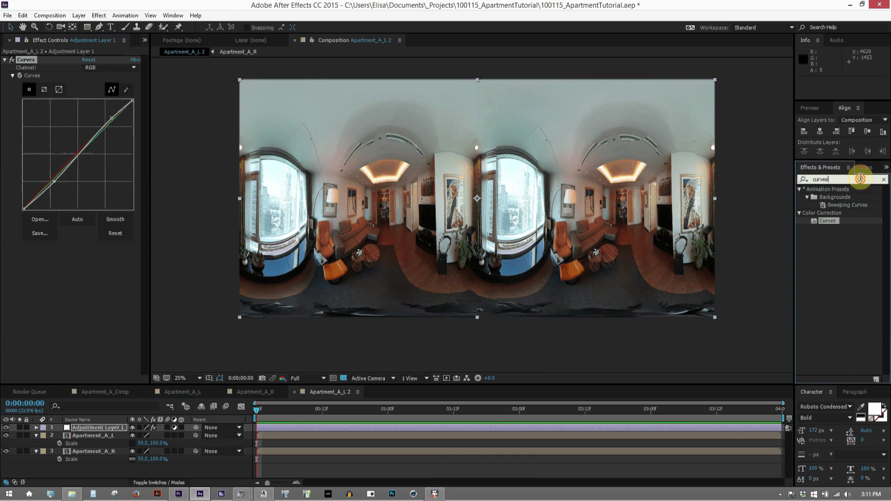
{"action": "type", "text": "unshar"}
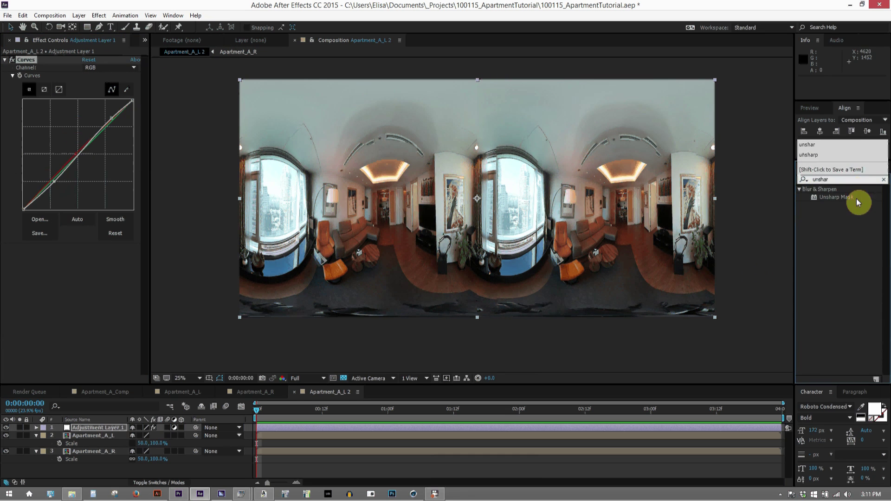
{"action": "double_click", "coordinate": [845, 197]}
{"action": "scroll", "coordinate": [475, 194], "scroll_direction": "up", "scroll_amount": 4}
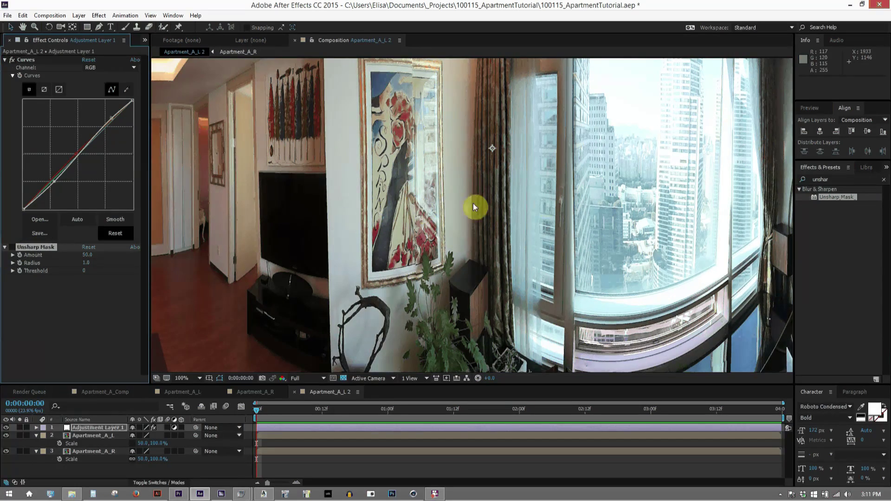
{"action": "scroll", "coordinate": [249, 199], "scroll_direction": "right", "scroll_amount": 10}
{"action": "scroll", "coordinate": [442, 205], "scroll_direction": "down", "scroll_amount": 5}
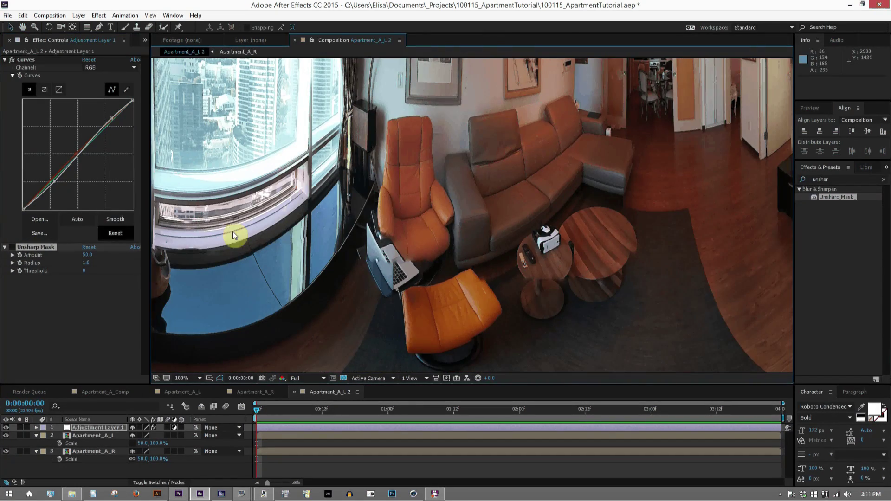
{"action": "left_click", "coordinate": [12, 248]}
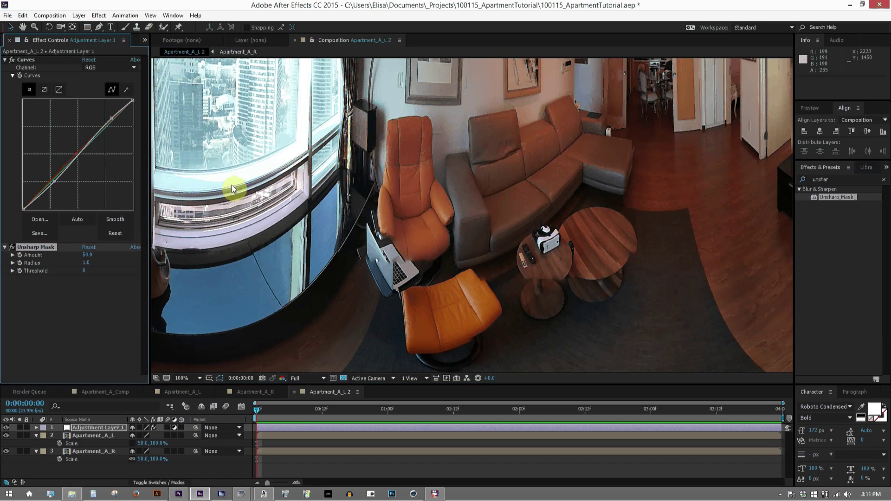
{"action": "scroll", "coordinate": [421, 264], "scroll_direction": "up", "scroll_amount": 5}
{"action": "scroll", "coordinate": [430, 189], "scroll_direction": "left", "scroll_amount": 3}
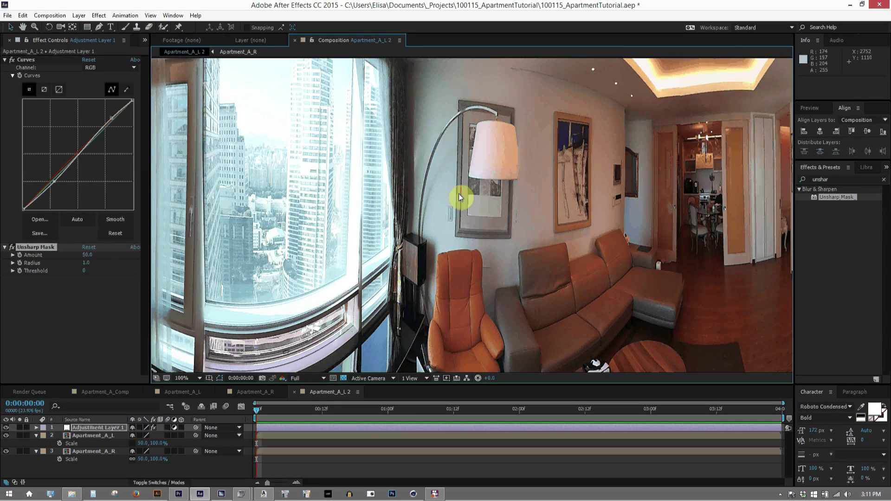
{"action": "scroll", "coordinate": [394, 227], "scroll_direction": "down", "scroll_amount": 2}
- Queue the current frame for saving as a file and set its render settings to Best Settings
{"action": "left_click", "coordinate": [49, 16]}
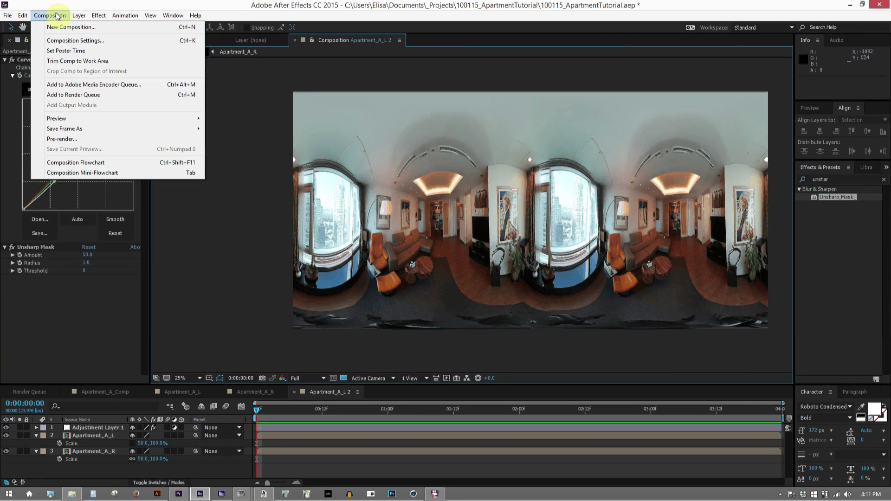
{"action": "mouse_move", "coordinate": [73, 129]}
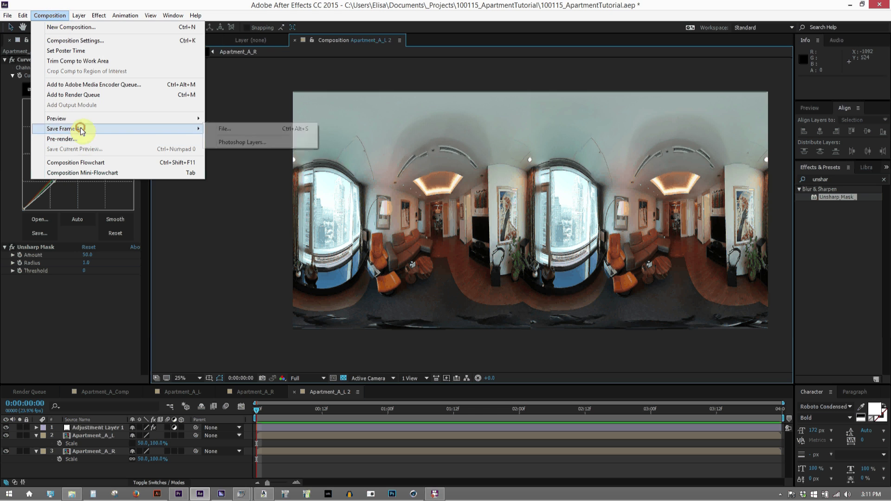
{"action": "left_click", "coordinate": [263, 130]}
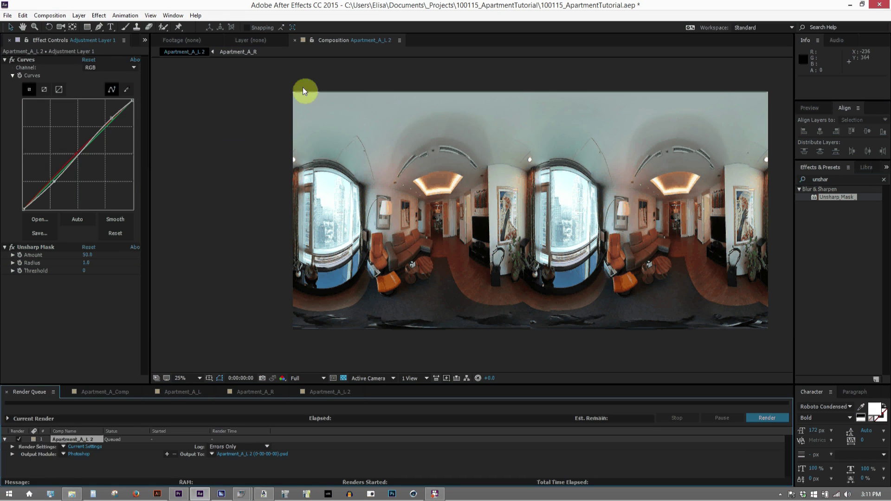
{"action": "left_click", "coordinate": [63, 444]}
{"action": "left_click", "coordinate": [86, 372]}
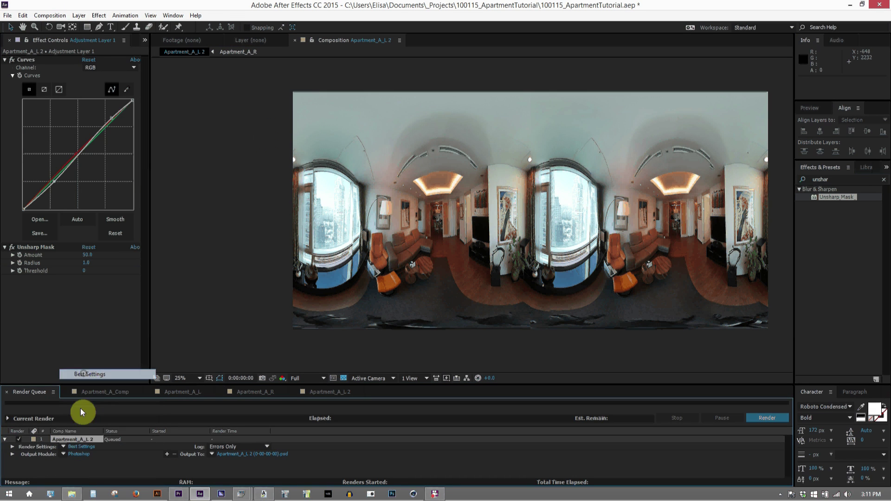
- Render the queued side-by-side frame as a JPEG file named Apartment_A_LR.jpg
{"action": "left_click", "coordinate": [64, 453]}
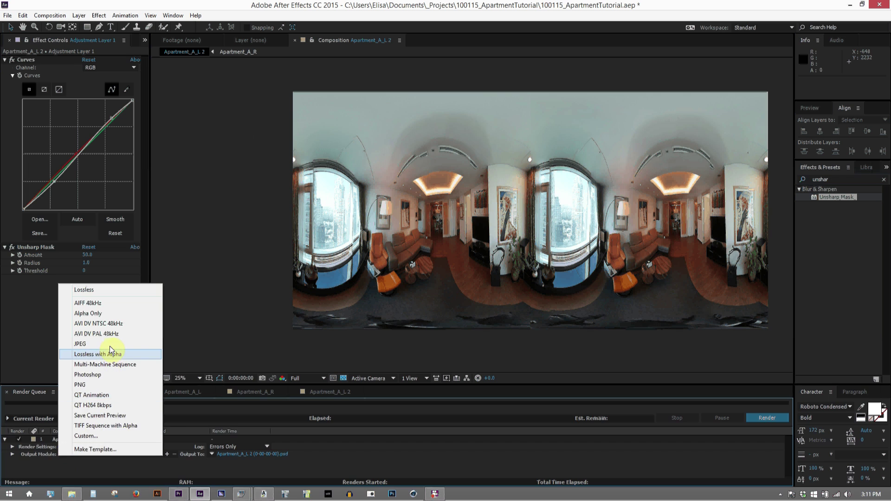
{"action": "left_click", "coordinate": [109, 344]}
{"action": "left_click", "coordinate": [263, 454]}
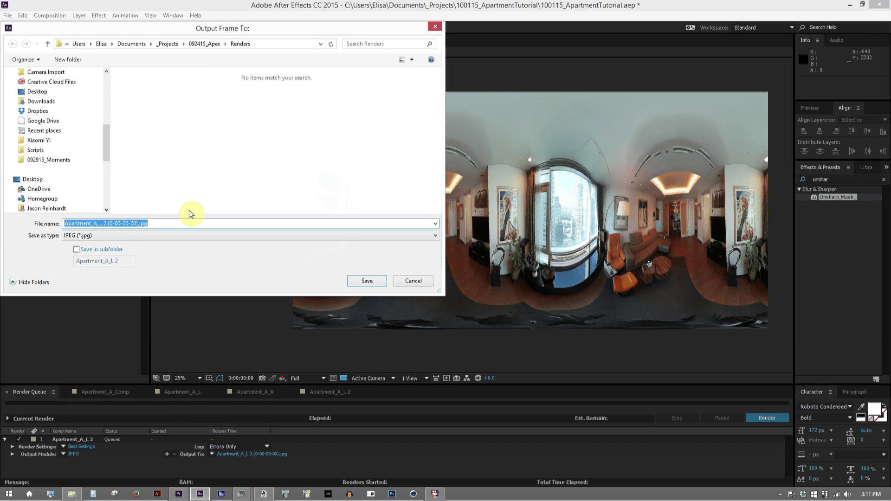
{"action": "left_click", "coordinate": [140, 224]}
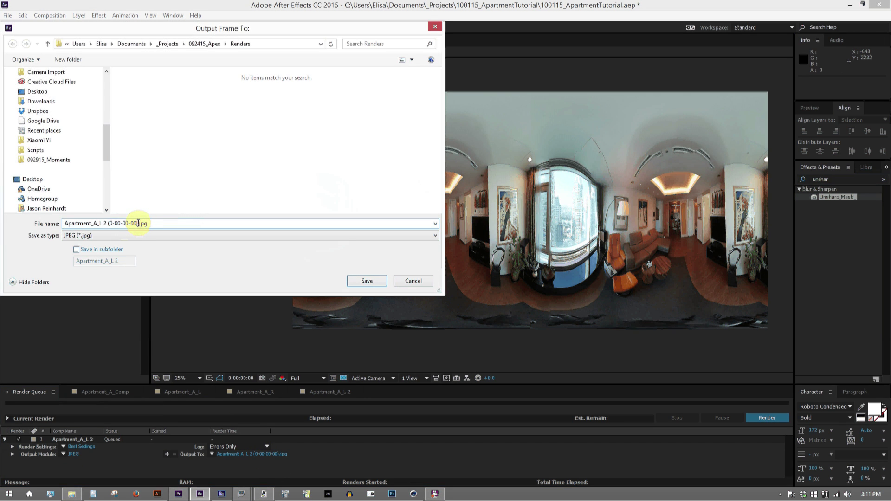
{"action": "left_click_drag", "start_coordinate": [138, 223], "coordinate": [102, 223]}
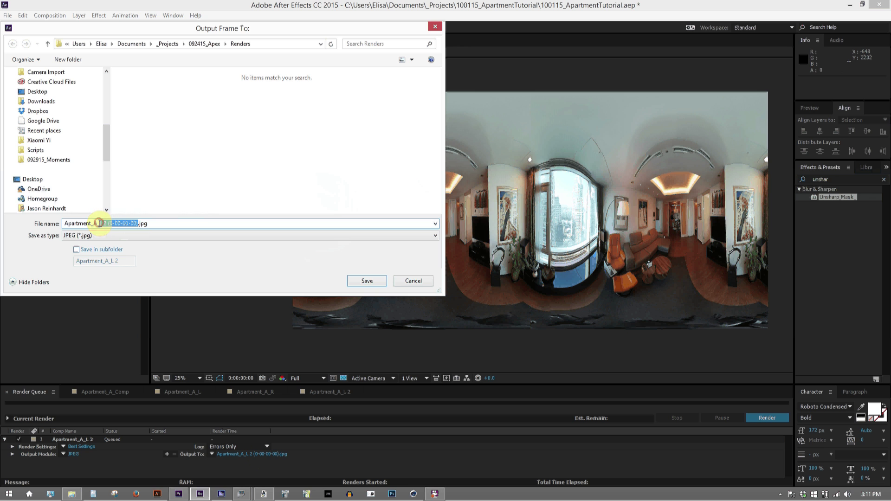
{"action": "type", "text": "R"}
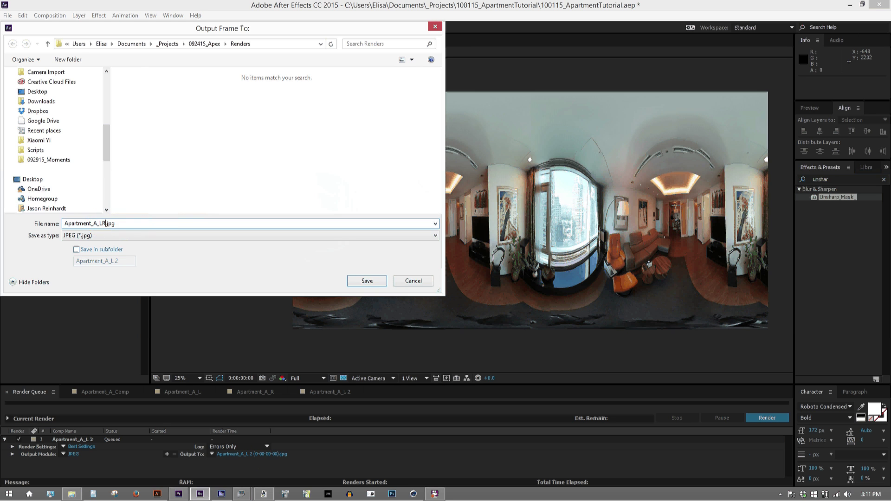
{"action": "left_click", "coordinate": [367, 282]}
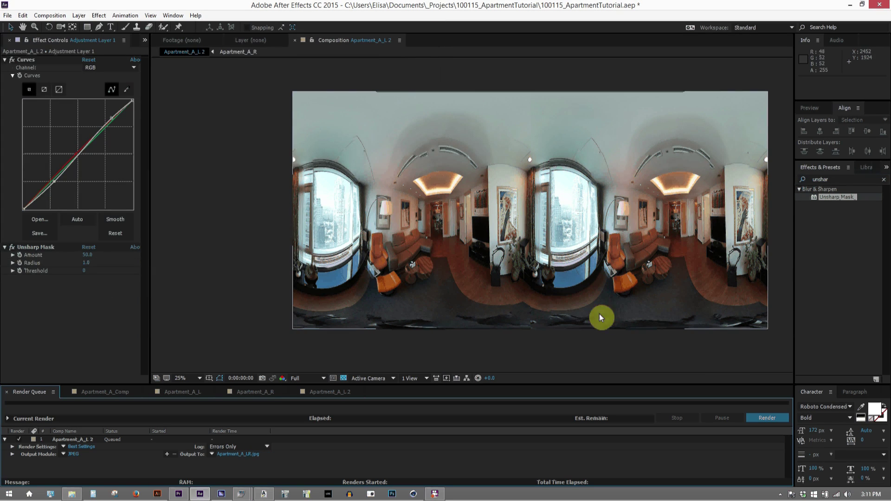
{"action": "left_click", "coordinate": [768, 419]}
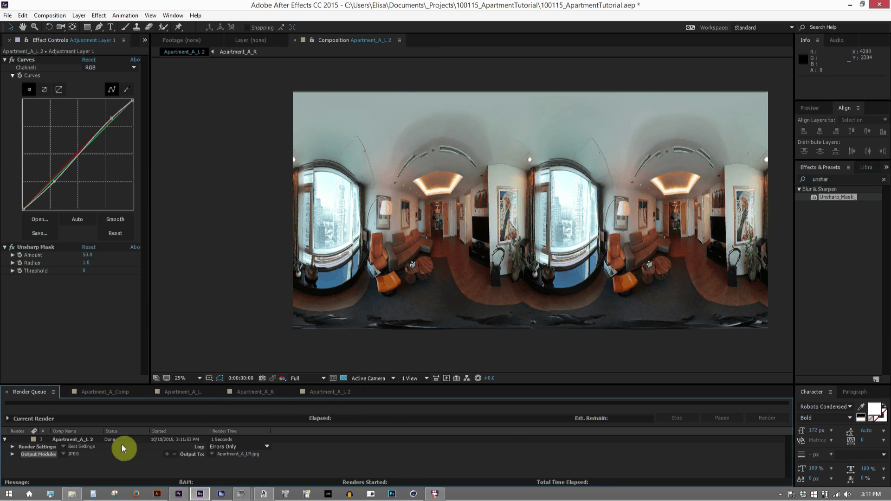
- Rename the side-by-side composition Apartment_A_L 2 as Apartment_A_LR in the project
{"action": "double_click", "coordinate": [88, 439]}
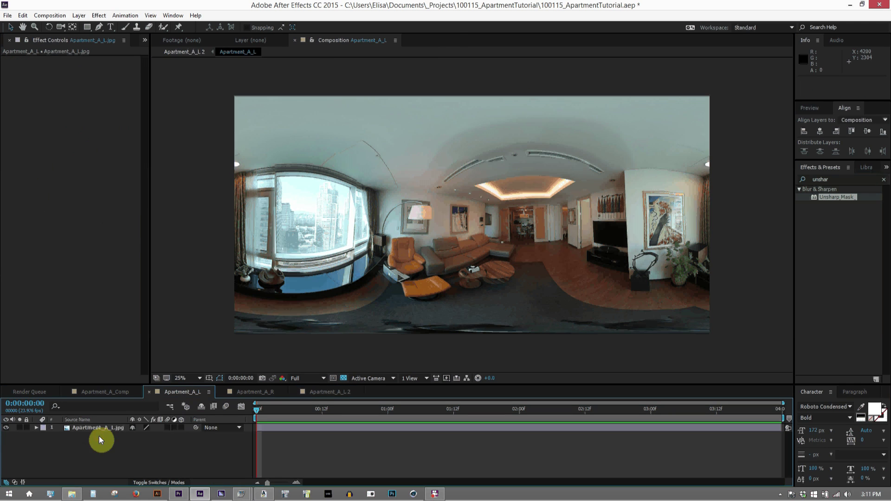
{"action": "left_click", "coordinate": [176, 464]}
{"action": "left_click", "coordinate": [147, 40]}
{"action": "left_click", "coordinate": [148, 49]}
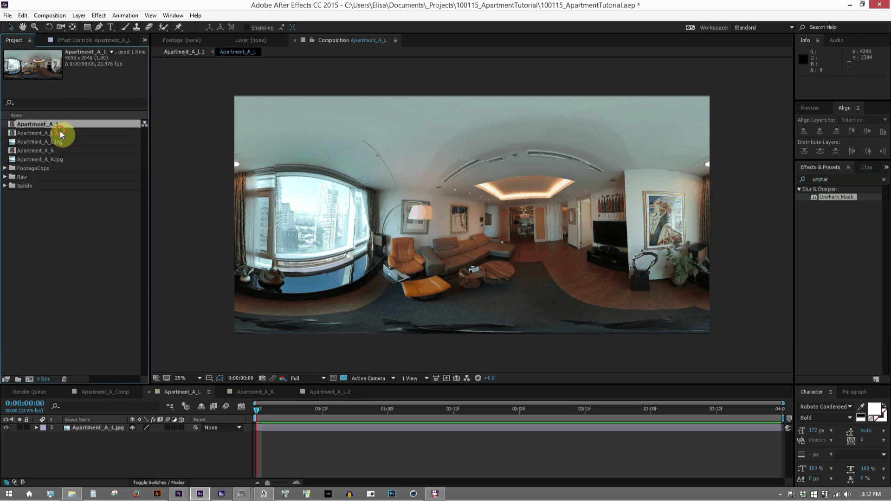
{"action": "left_click", "coordinate": [60, 133]}
{"action": "key", "text": "Return"}
{"action": "left_click", "coordinate": [65, 133]}
{"action": "type", "text": "R"}
{"action": "key", "text": "Return"}
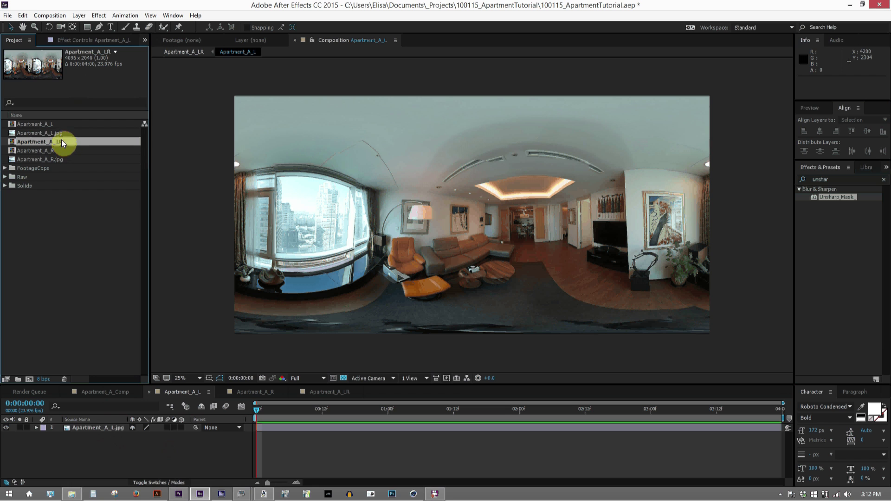
- Create a new composition from the Apartment_A_L composition and name it Apartment_A_2D
{"action": "left_click_drag", "start_coordinate": [35, 124], "coordinate": [29, 382]}
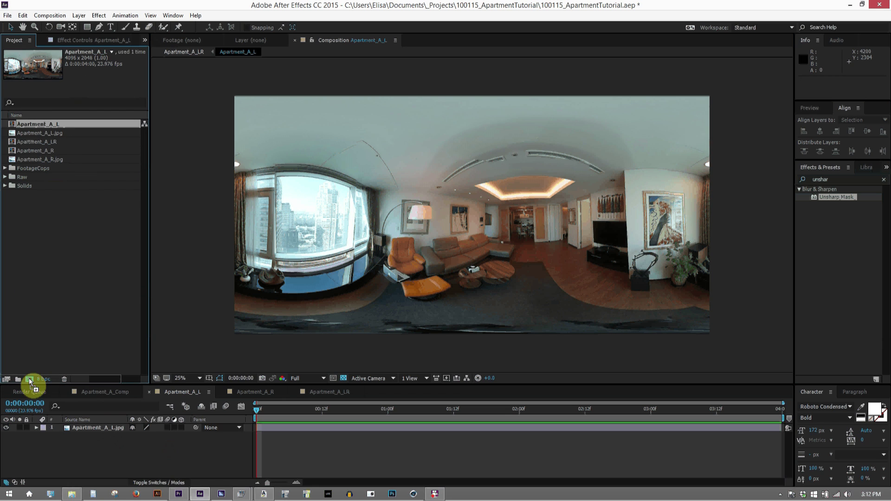
{"action": "left_click", "coordinate": [57, 138]}
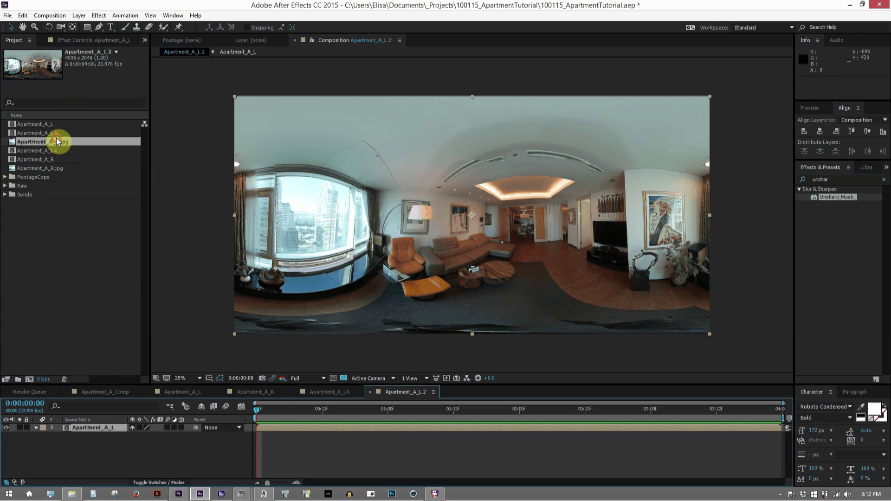
{"action": "left_click", "coordinate": [57, 135]}
{"action": "key", "text": "Return"}
{"action": "left_click_drag", "start_coordinate": [51, 133], "coordinate": [68, 138]}
{"action": "type", "text": "2D"}
{"action": "key", "text": "Return"}
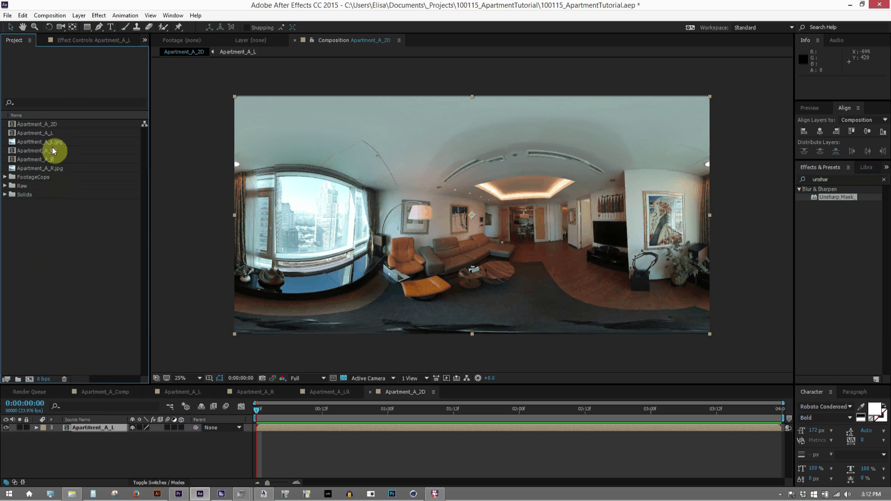
- Copy the adjustment layer from the Apartment_A_LR composition and paste it above the panorama in Apartment_A_2D
{"action": "double_click", "coordinate": [61, 151]}
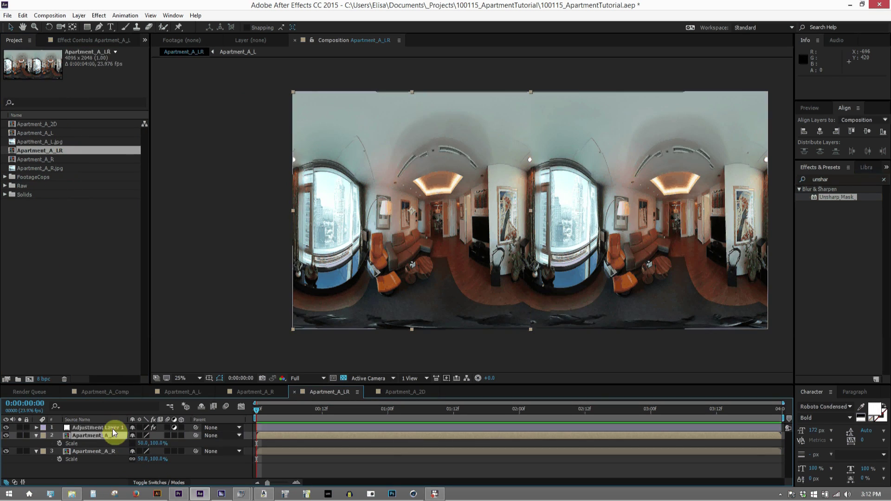
{"action": "left_click", "coordinate": [112, 428]}
{"action": "key", "text": "ctrl+c"}
{"action": "double_click", "coordinate": [40, 124]}
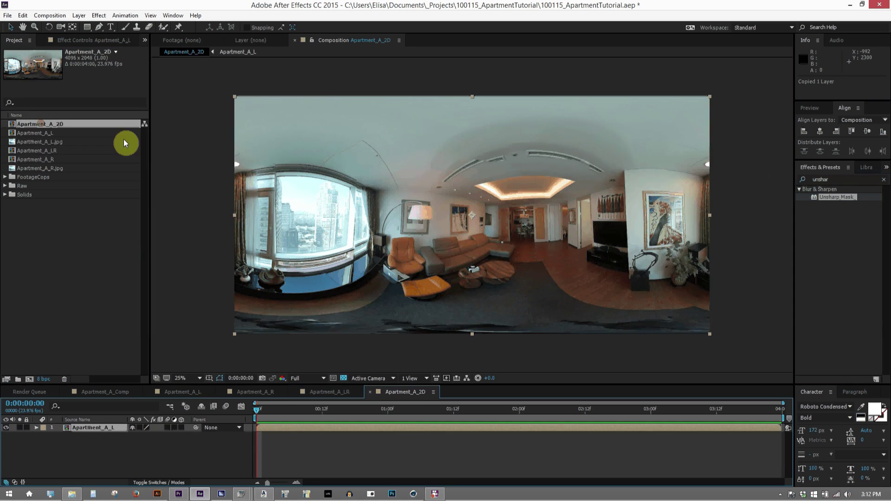
{"action": "key", "text": "ctrl+v"}
{"action": "left_click", "coordinate": [129, 468]}
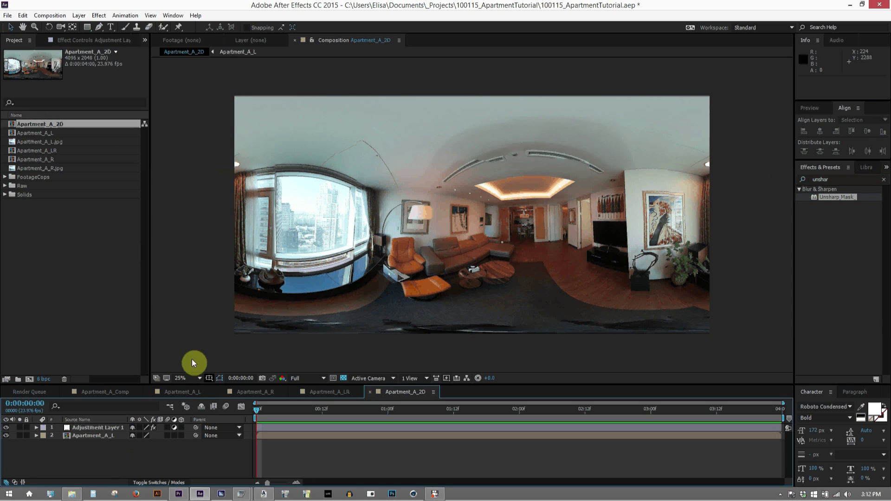
- Queue the current frame of Apartment_A_2D for saving as a file, with Best Settings and JPEG output
{"action": "left_click", "coordinate": [50, 15]}
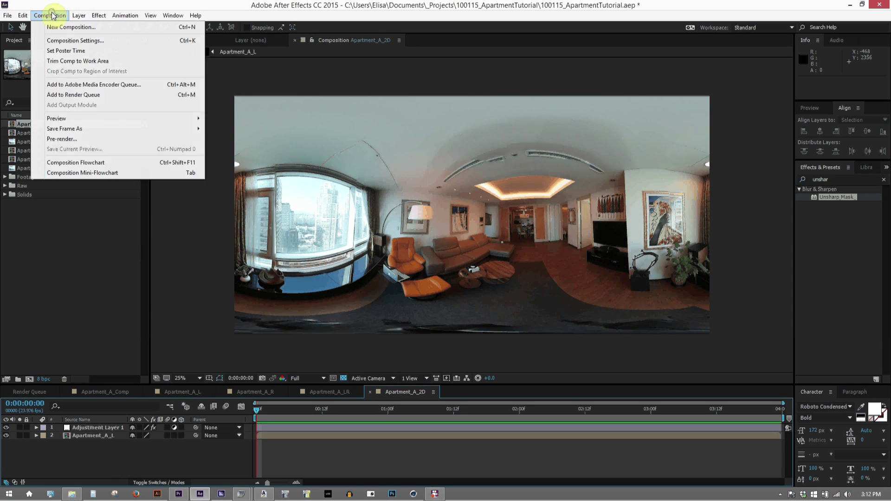
{"action": "left_click", "coordinate": [91, 129]}
{"action": "left_click", "coordinate": [299, 129]}
{"action": "left_click", "coordinate": [63, 469]}
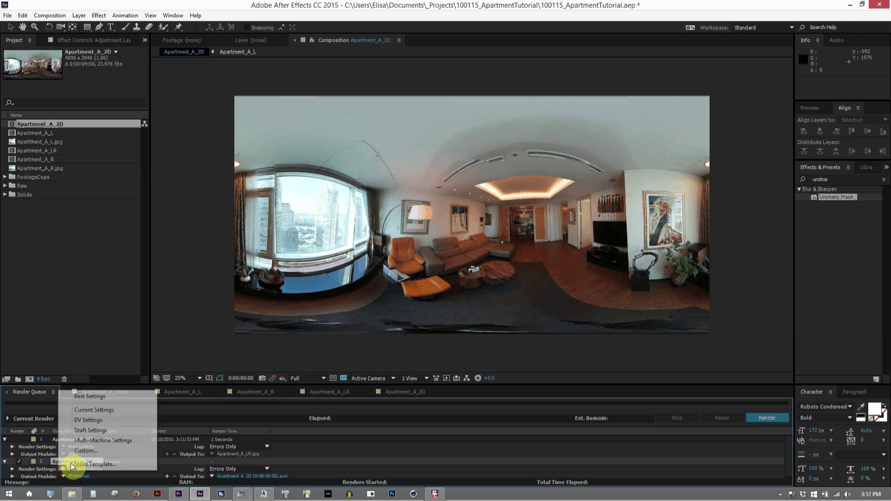
{"action": "left_click", "coordinate": [88, 399]}
{"action": "left_click", "coordinate": [63, 477]}
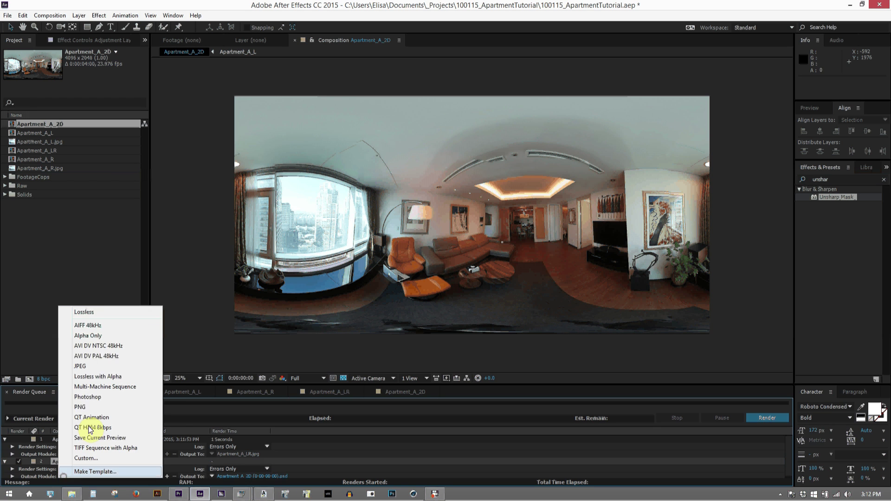
{"action": "left_click", "coordinate": [95, 366]}
- Name the output file Apartment_A_2D.jpg in the Renders folder and render the queued frame
{"action": "left_click", "coordinate": [234, 480]}
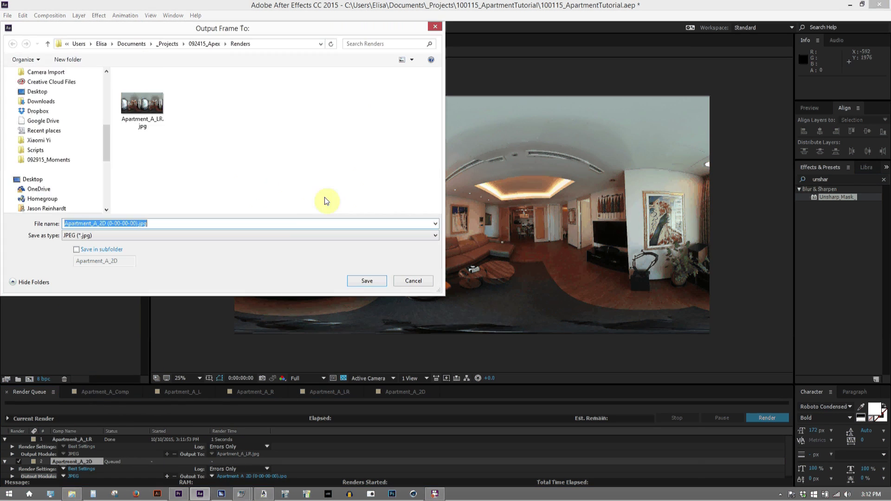
{"action": "left_click", "coordinate": [141, 86]}
{"action": "double_click", "coordinate": [114, 223]}
{"action": "double_click", "coordinate": [97, 223]}
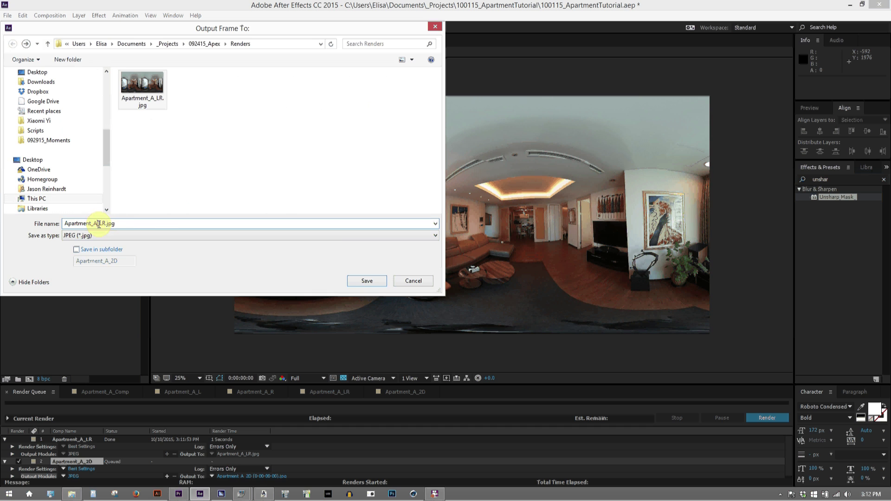
{"action": "type", "text": "2D"}
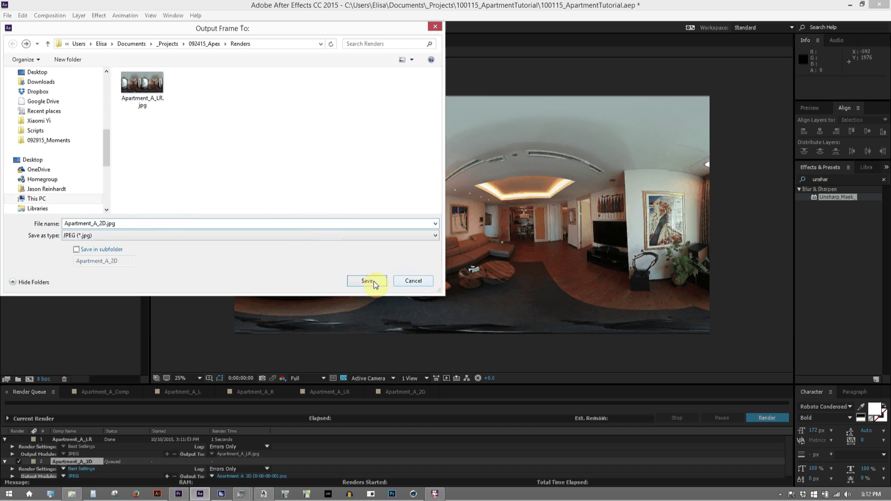
{"action": "left_click", "coordinate": [374, 282]}
{"action": "left_click", "coordinate": [784, 418]}
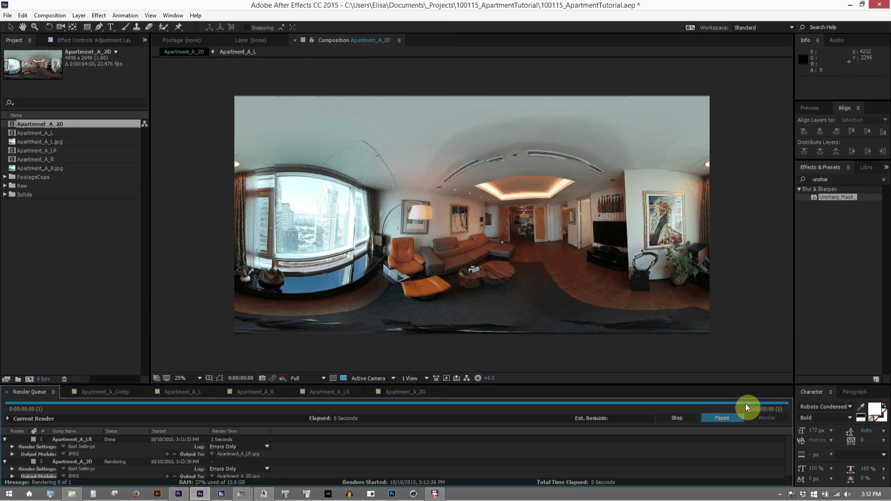
- Switch to File Explorer and view the rendered Apartment_A_2D.jpg and Apartment_A_LR.jpg from the Renders folder
{"action": "left_click", "coordinate": [72, 494]}
{"action": "double_click", "coordinate": [674, 62]}
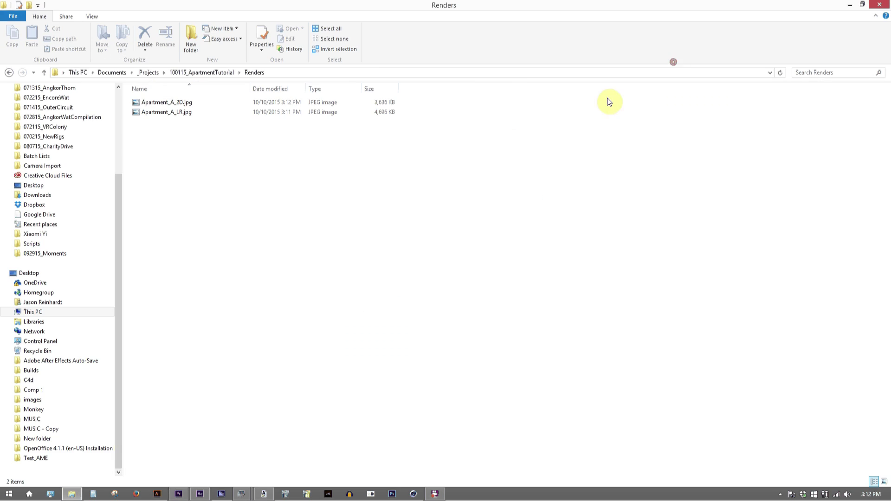
{"action": "left_click", "coordinate": [163, 104]}
{"action": "double_click", "coordinate": [163, 104]}
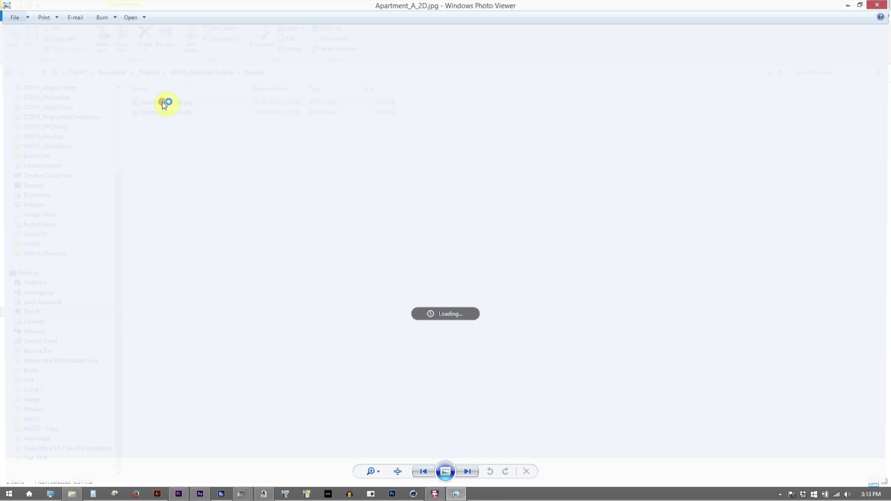
{"action": "left_click", "coordinate": [880, 5]}
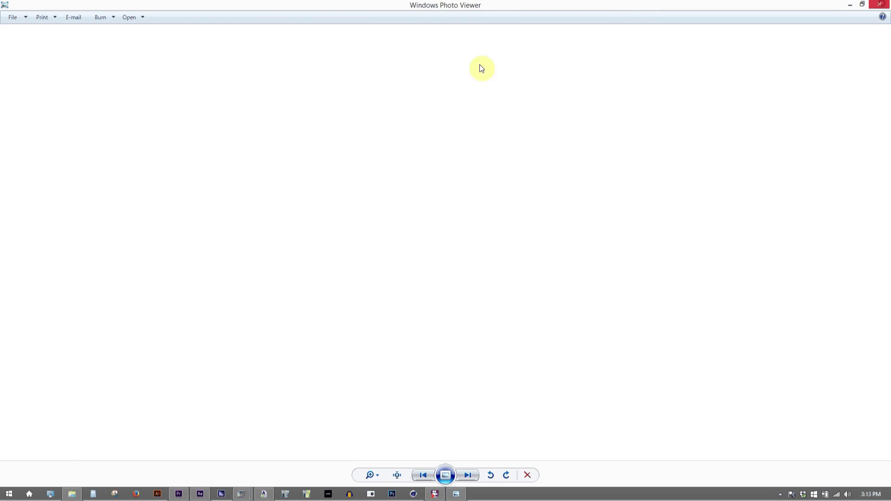
{"action": "double_click", "coordinate": [279, 109]}
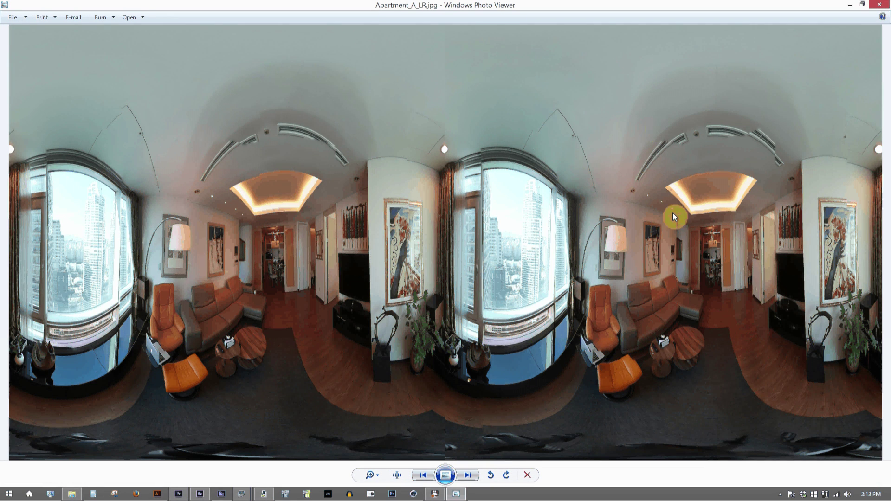